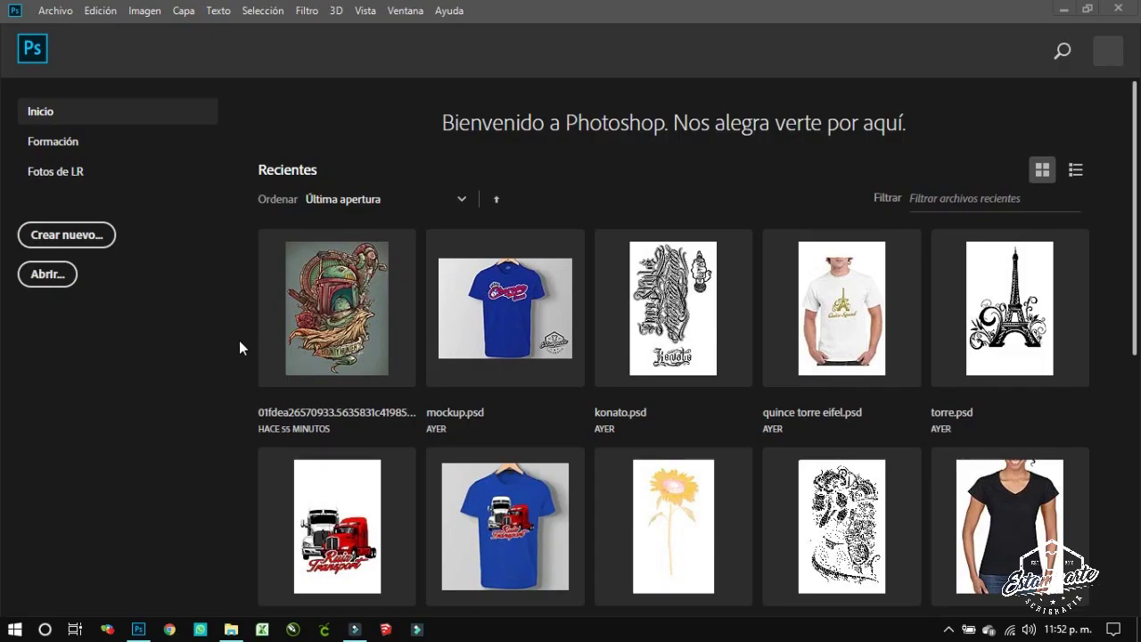
- Open the Boba Fett JPG from Recent files, keeping its embedded sRGB colour profile
click(296, 346)
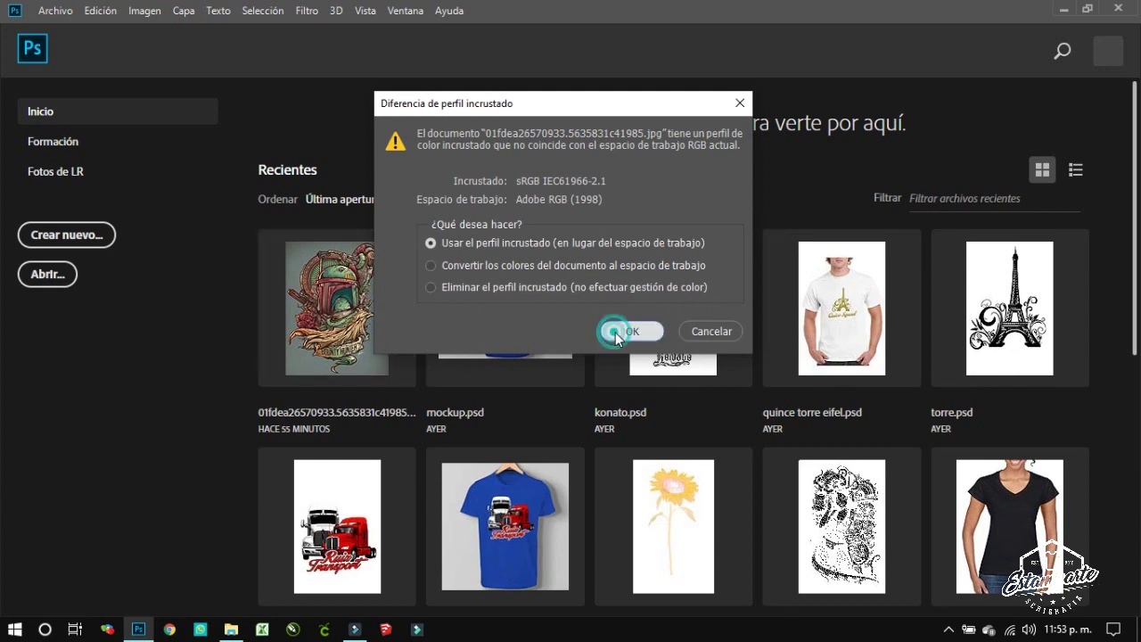
click(615, 332)
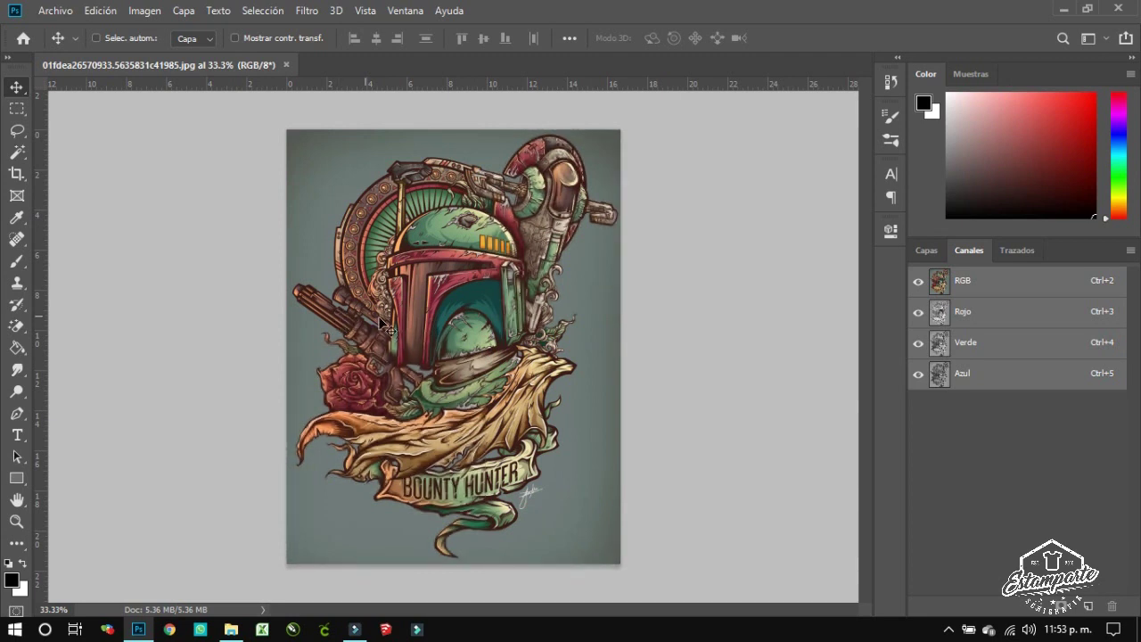
- Show the Layers panel and select the Magic Eraser from the eraser tool variants
click(926, 250)
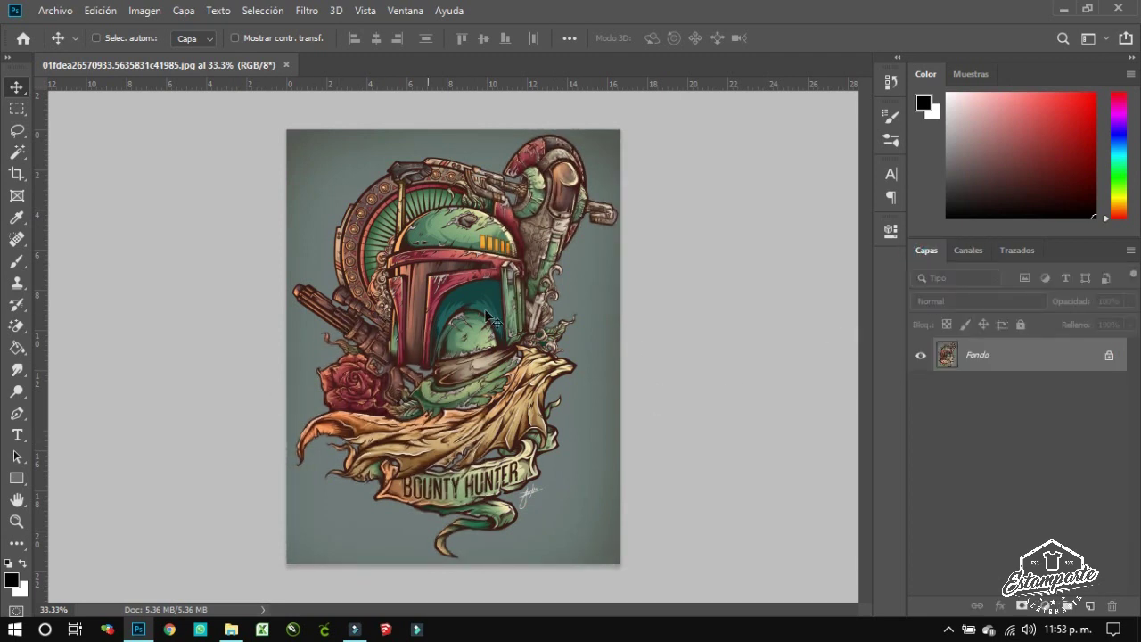
right_click(16, 328)
click(127, 336)
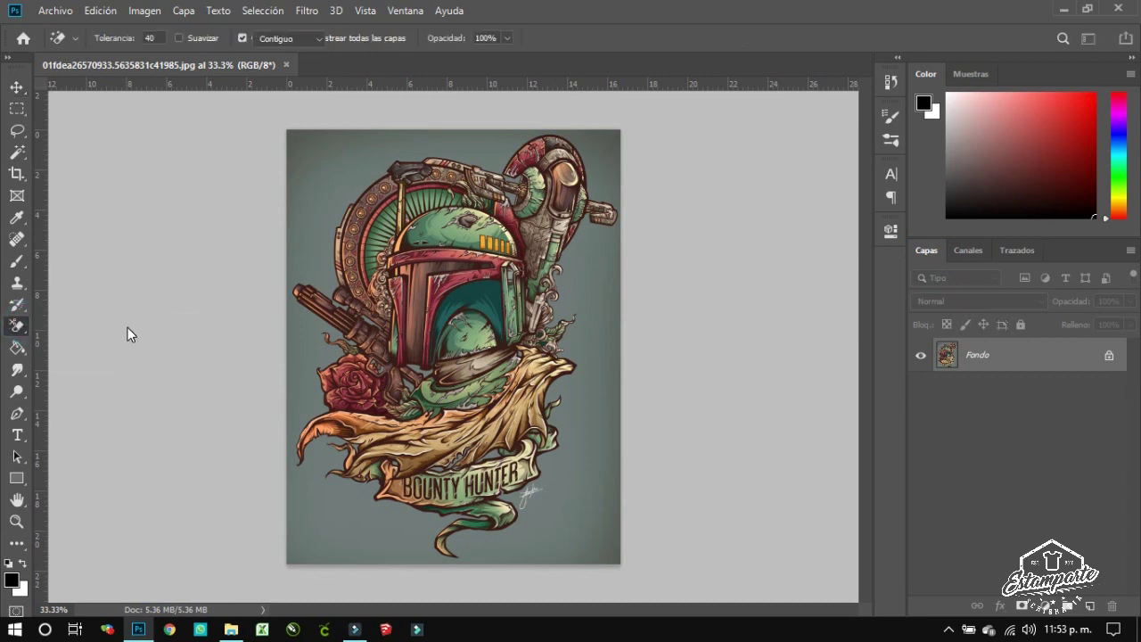
right_click(19, 331)
click(87, 328)
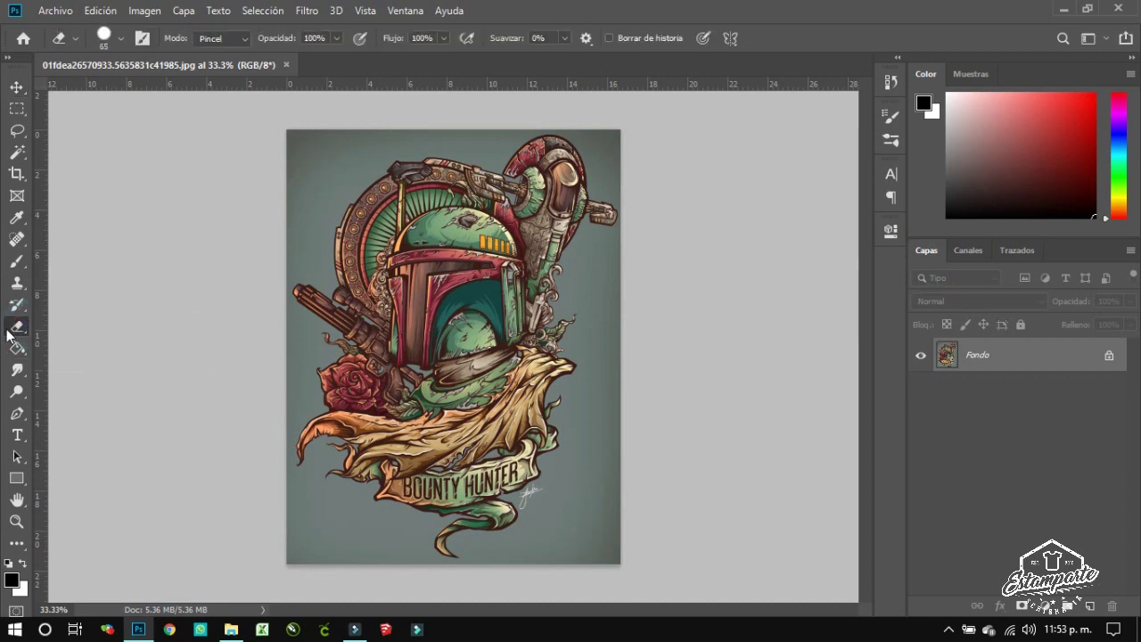
right_click(16, 332)
click(107, 342)
right_click(18, 329)
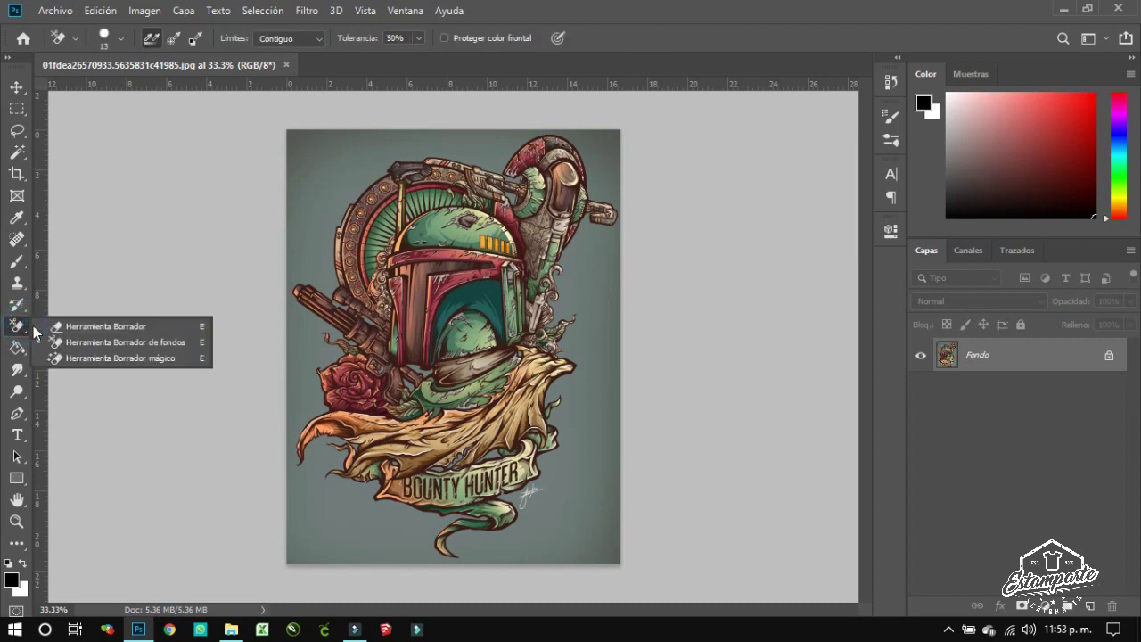
click(65, 358)
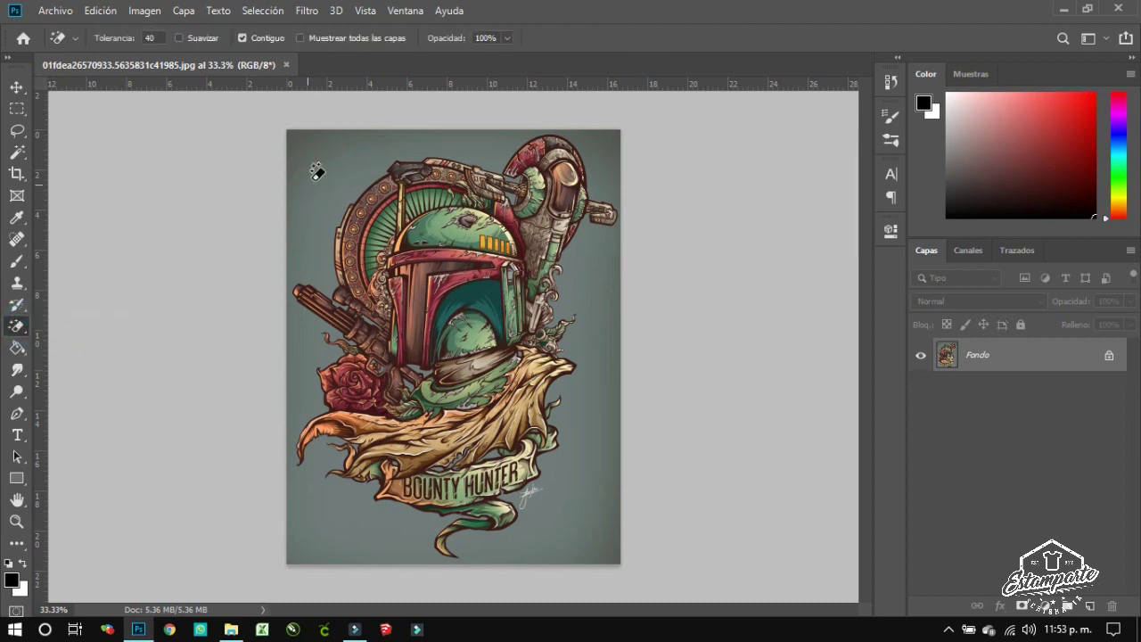
- Erase the grey background and the grey gaps between the gun parts and helmet
click(316, 172)
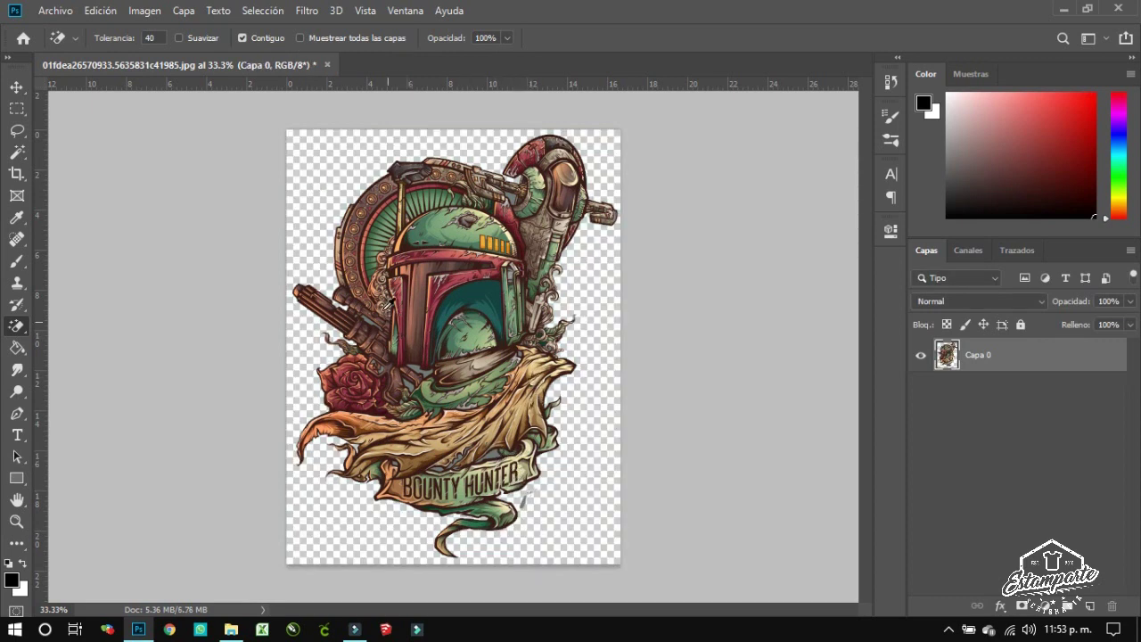
scroll(377, 332, up, 3)
scroll(377, 331, up, 2)
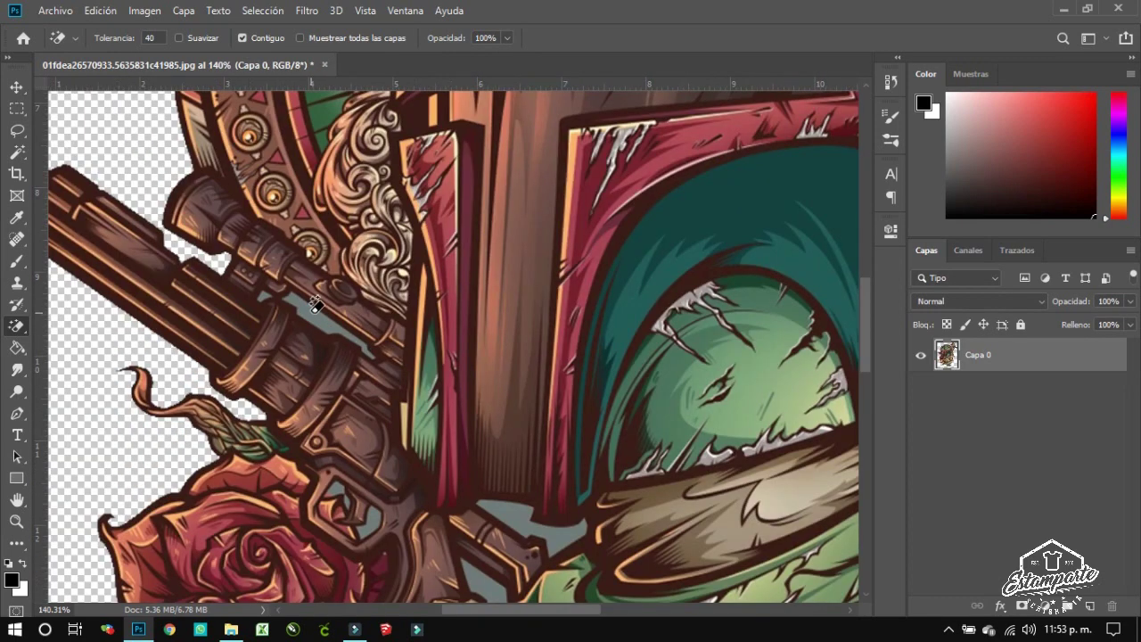
click(342, 484)
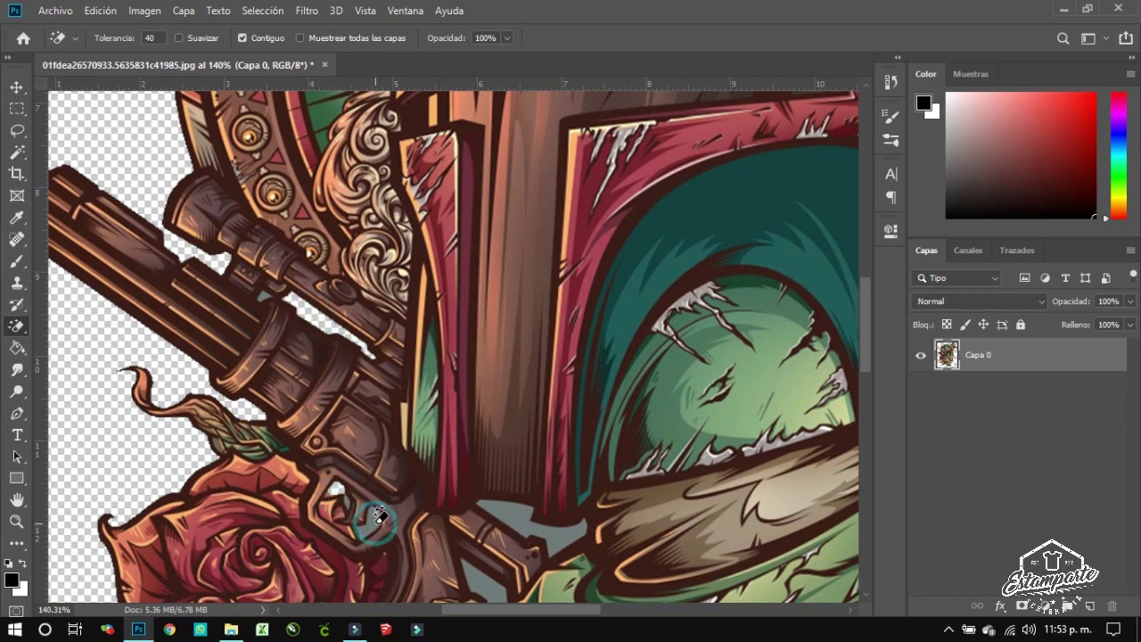
click(516, 517)
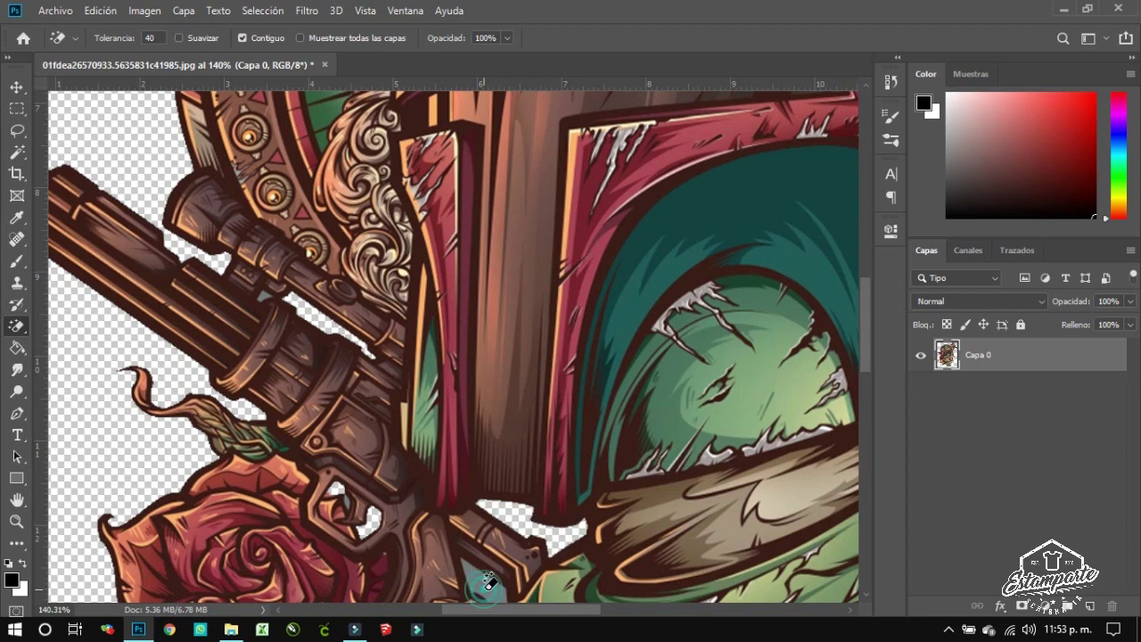
scroll(309, 383, down, 4)
scroll(375, 428, down, 1)
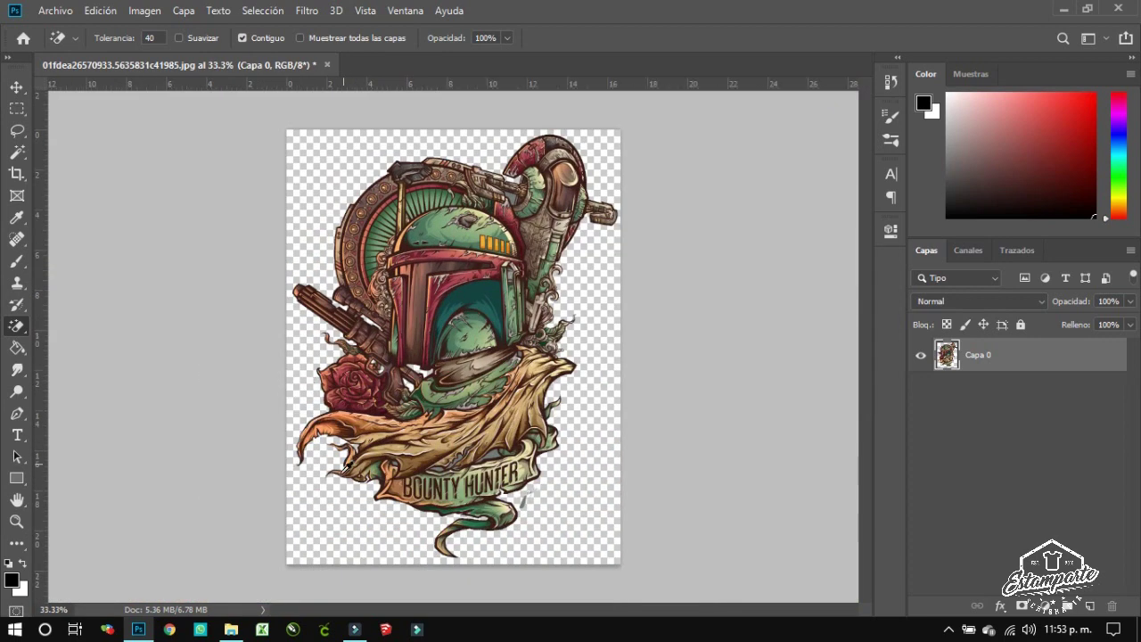
scroll(456, 452, up, 1)
scroll(428, 464, up, 1)
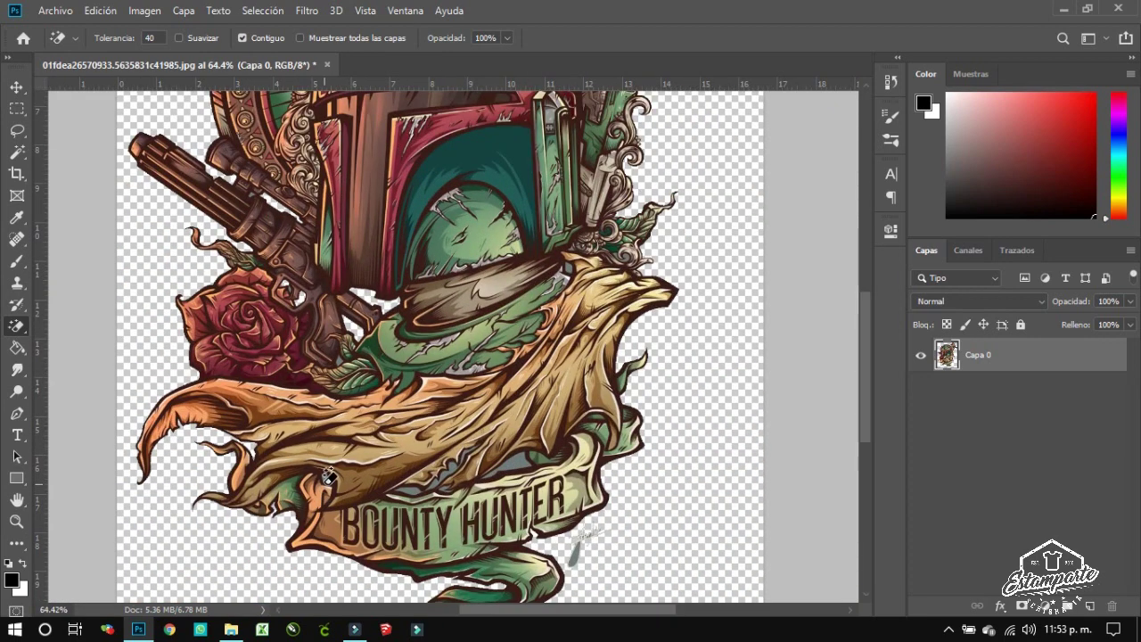
- Erase the remaining small grey patches above and beside the banner
click(328, 479)
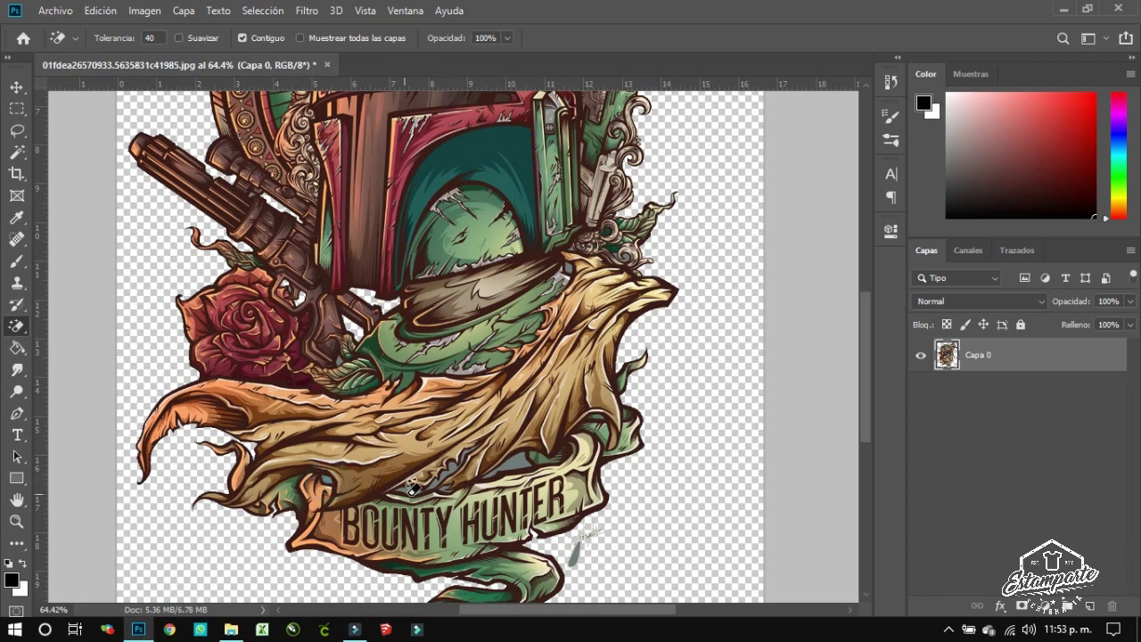
click(413, 484)
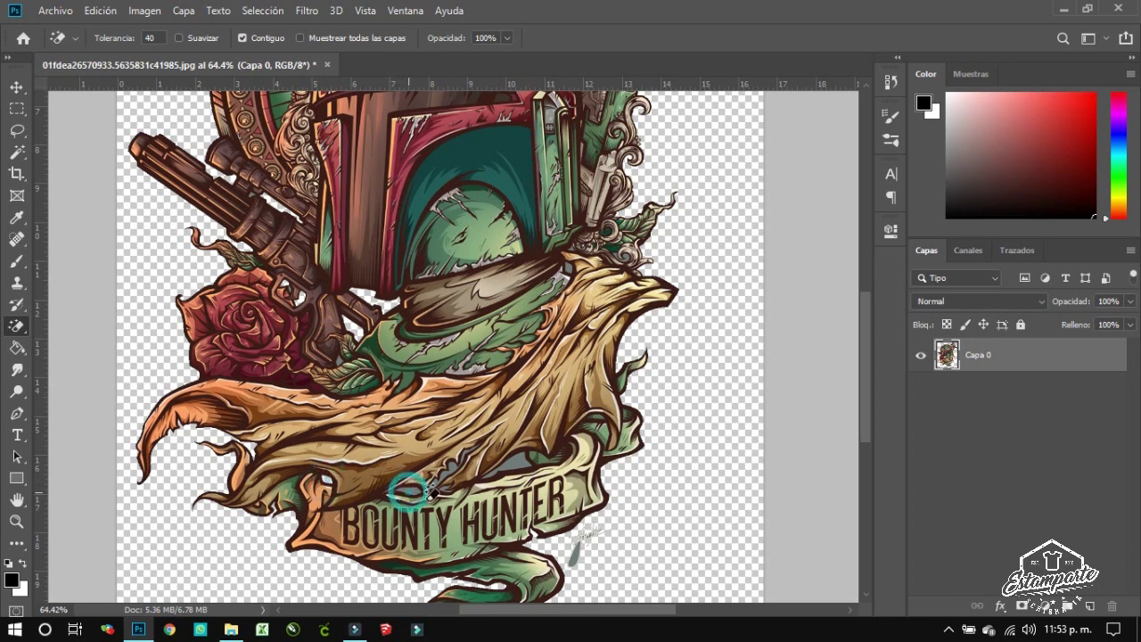
click(520, 457)
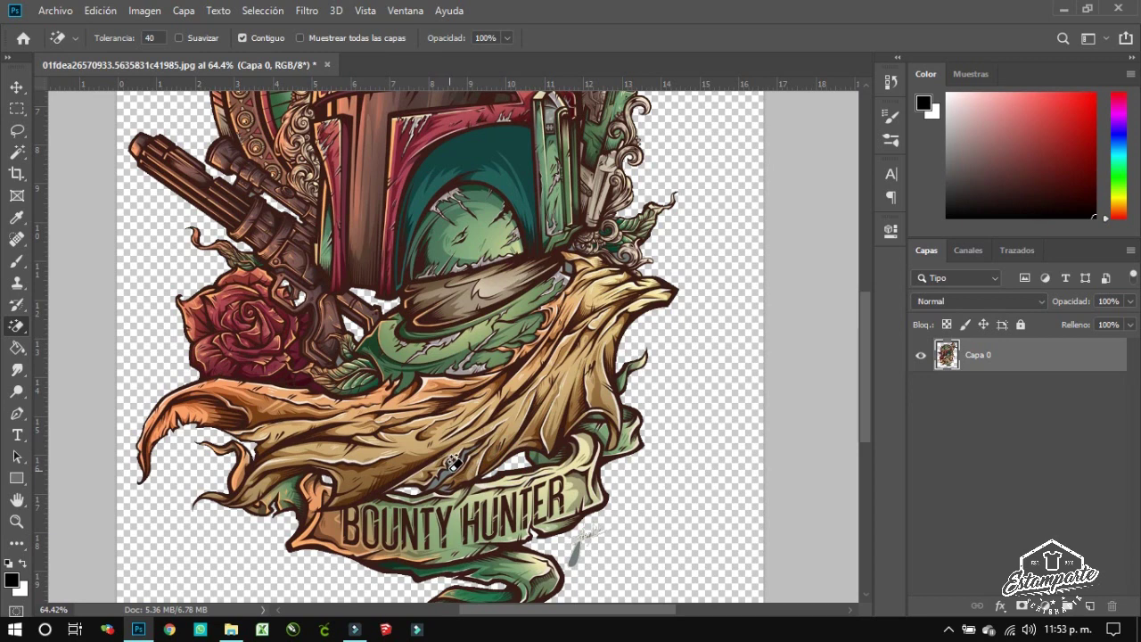
click(455, 461)
scroll(607, 357, up, 3)
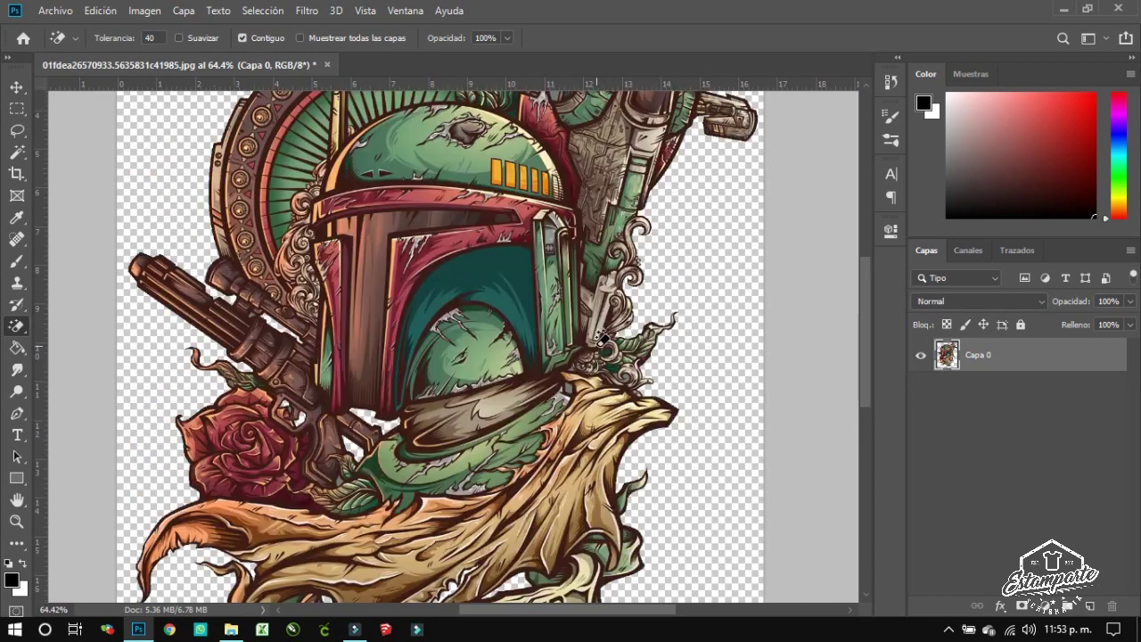
scroll(599, 339, up, 2)
scroll(602, 338, up, 2)
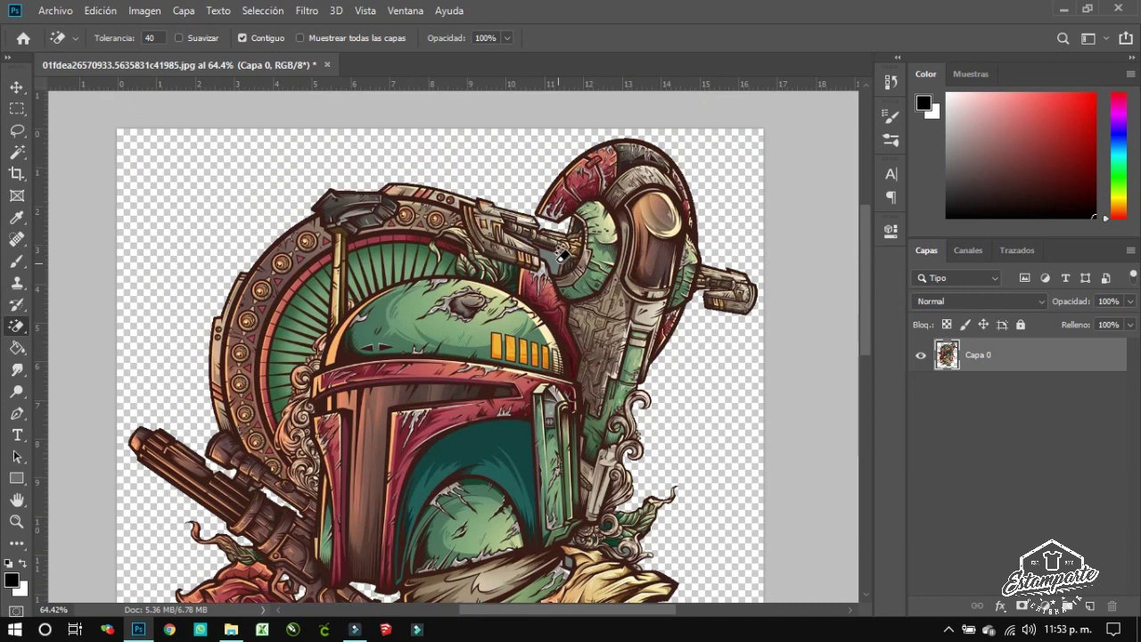
scroll(571, 276, down, 3)
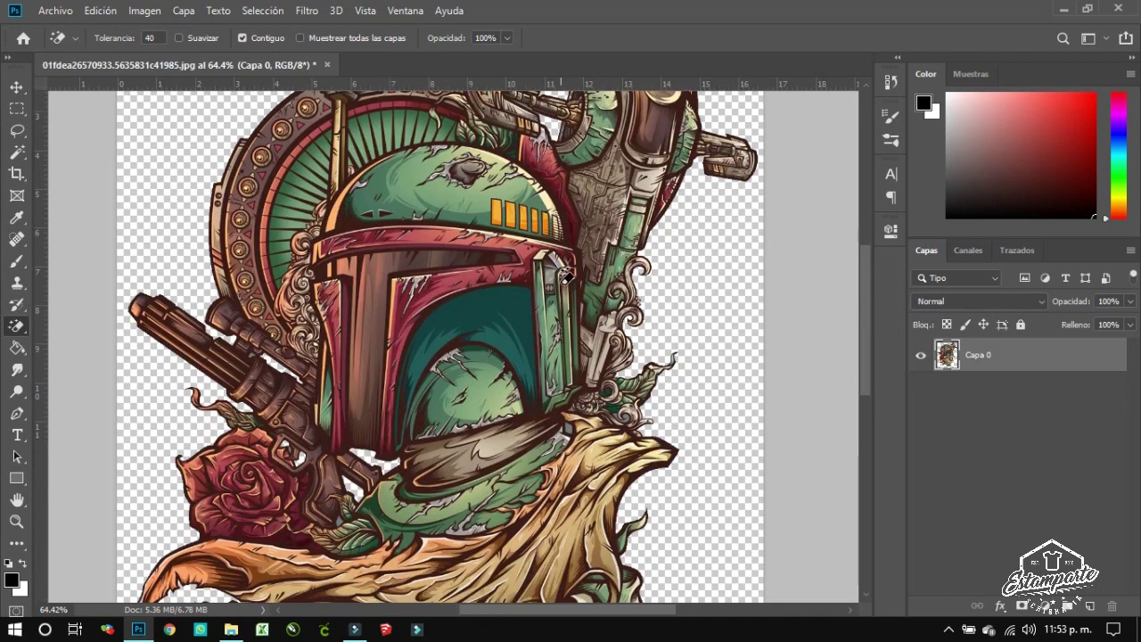
scroll(61, 233, down, 3)
- Brush out the stray marks near the banner tip with the standard Eraser
right_click(15, 332)
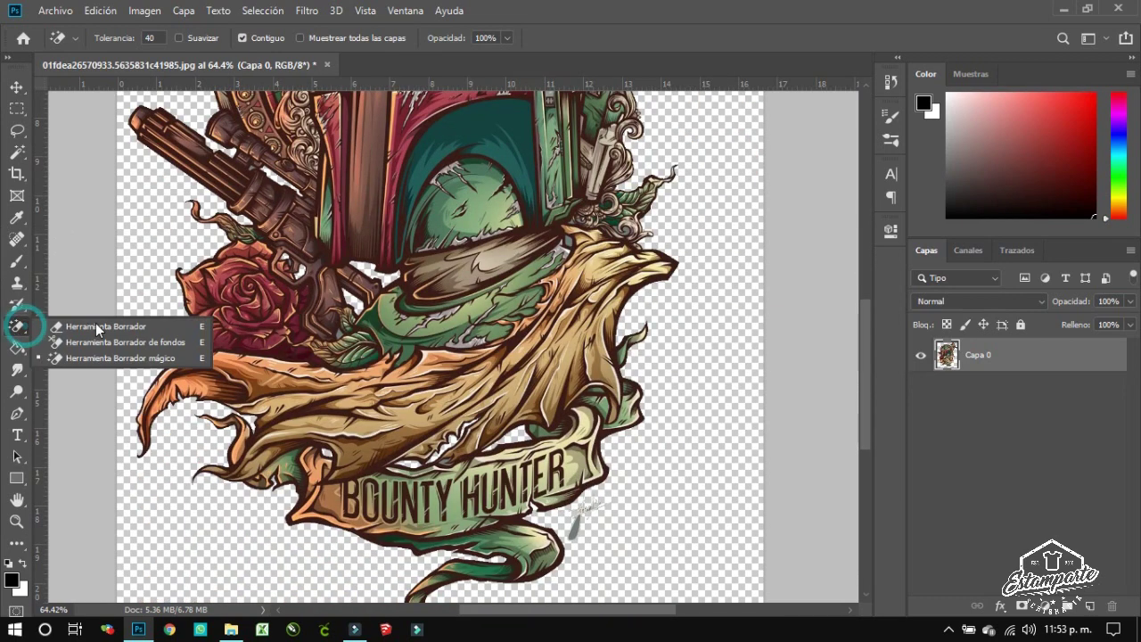
click(96, 322)
drag(585, 528, 629, 508)
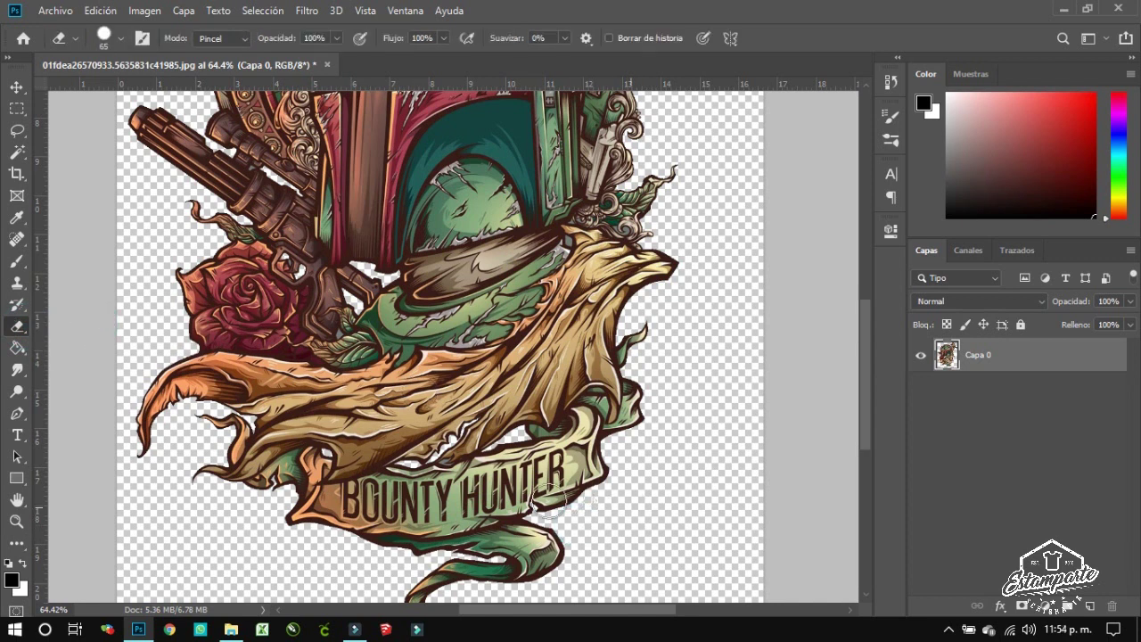
scroll(377, 321, down, 3)
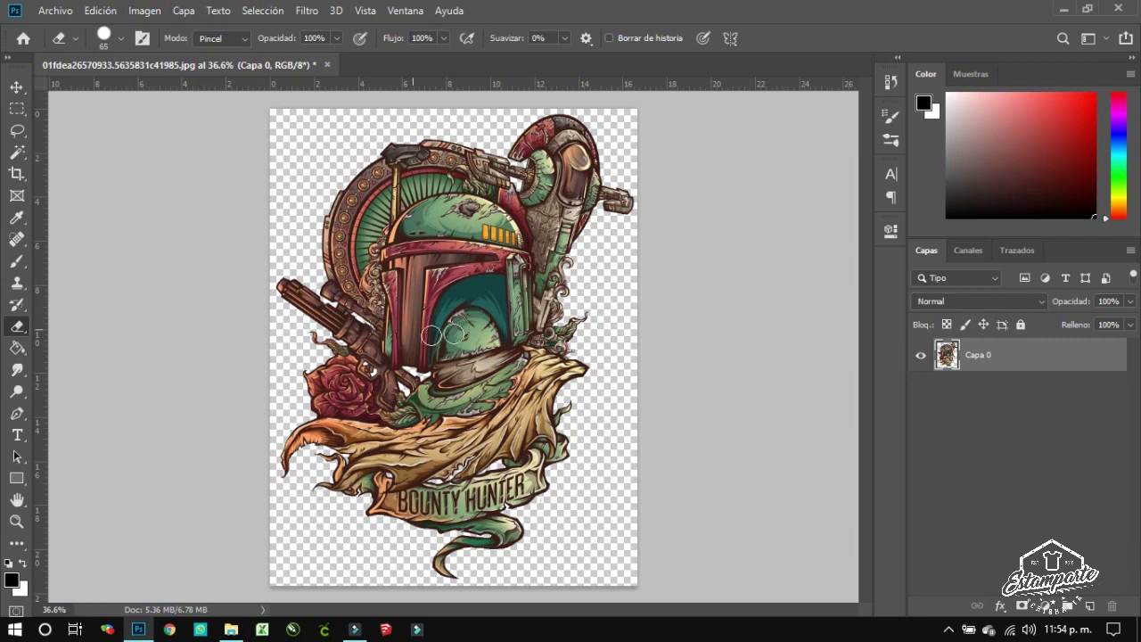
click(147, 11)
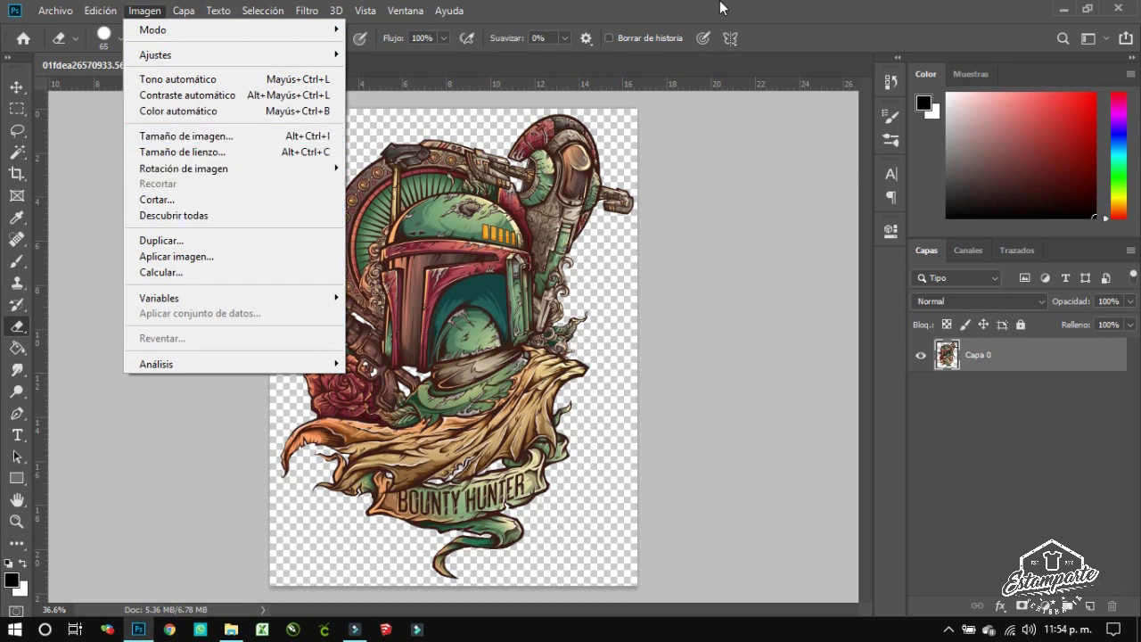
- Convert the image to CMYK colour mode with the Japan Web Coated (Ad) profile
click(691, 22)
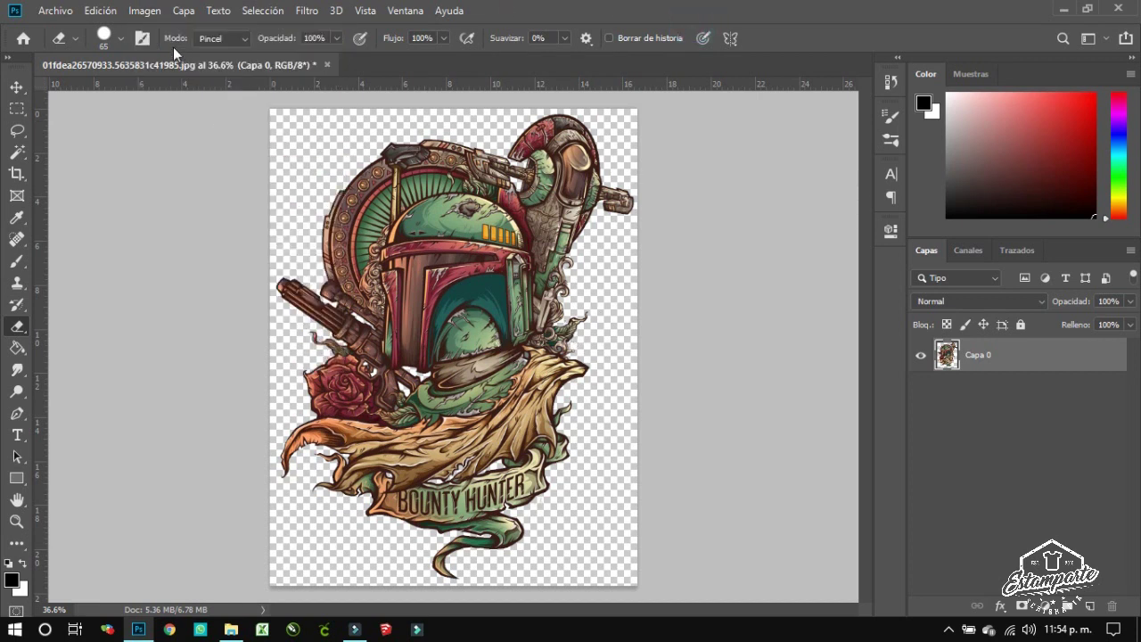
click(138, 18)
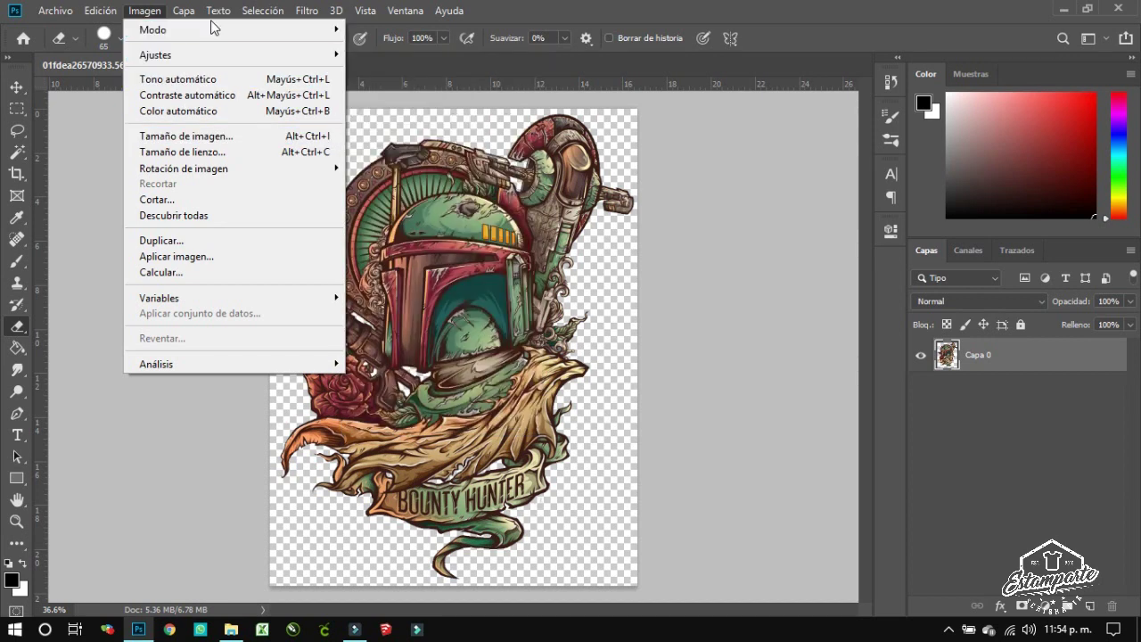
mouse_move(153, 29)
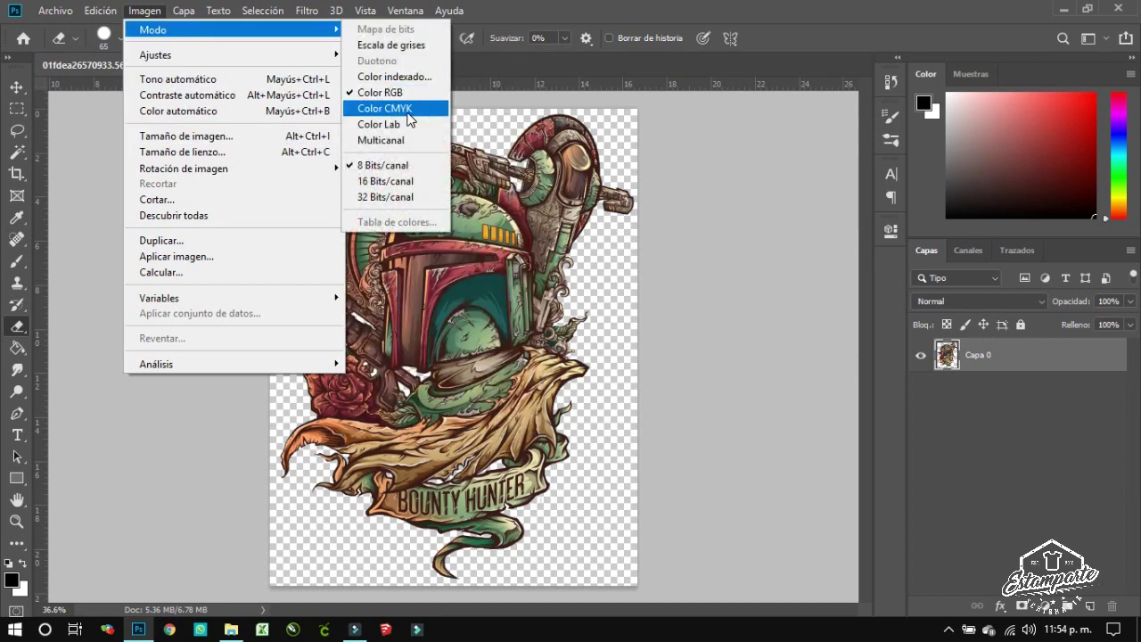
click(415, 109)
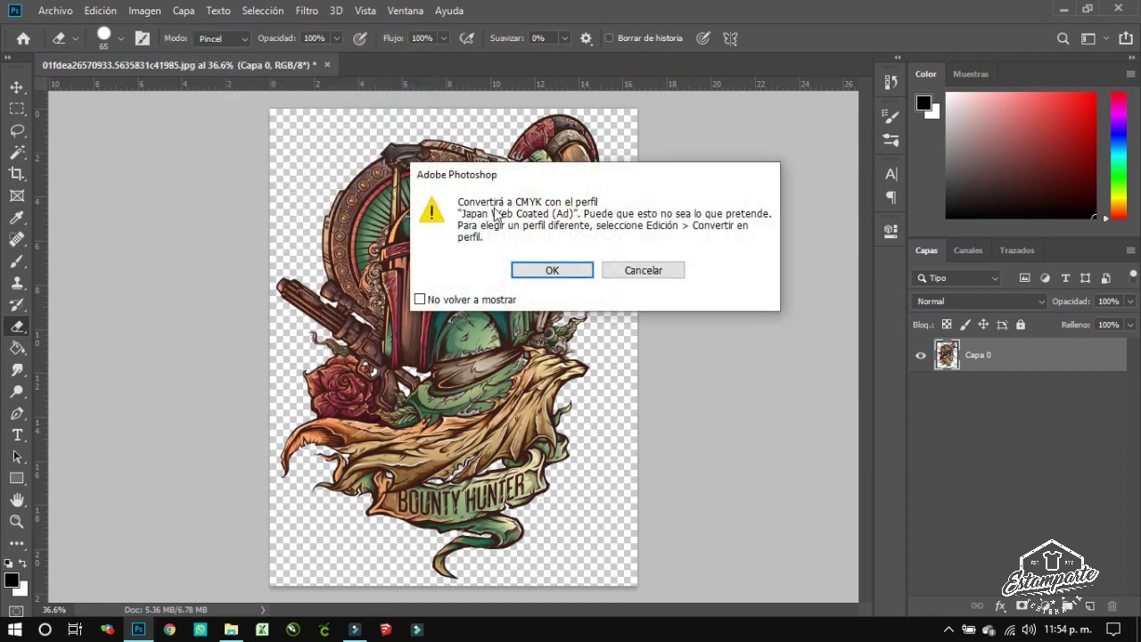
click(552, 271)
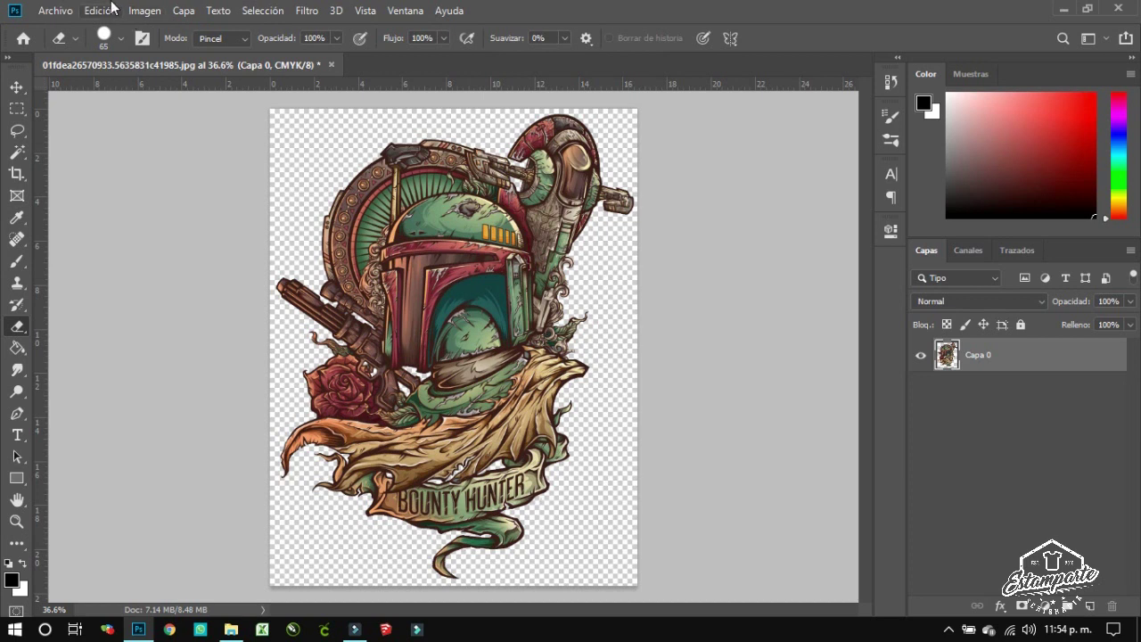
- Add a new alpha channel Alfa 1 in Channels, then return to the CMYK composite view
click(960, 256)
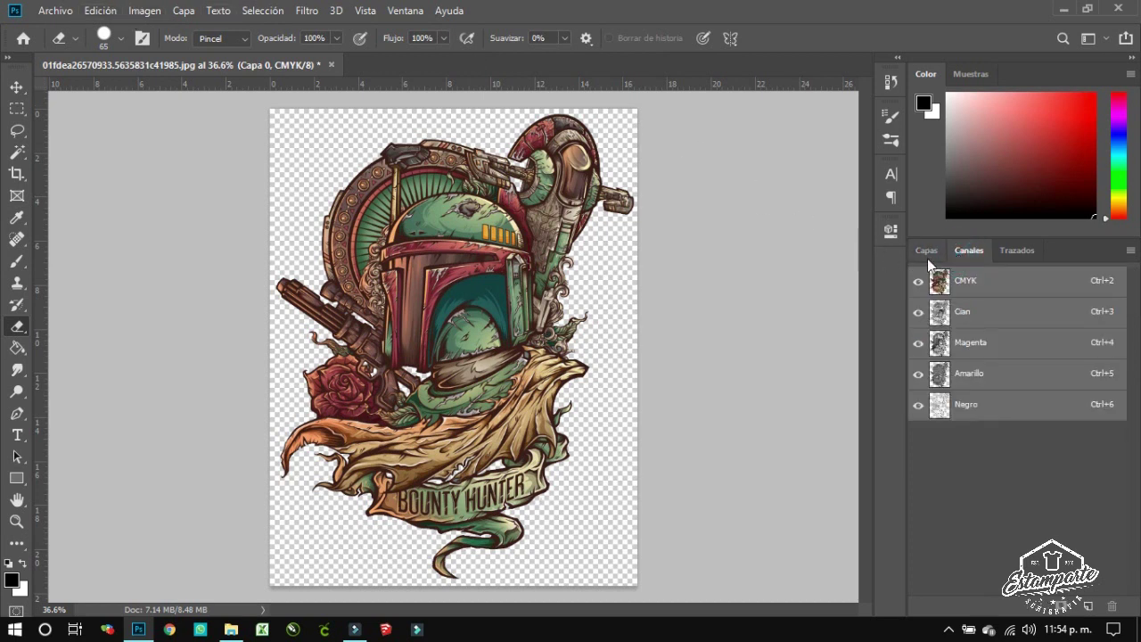
click(1090, 608)
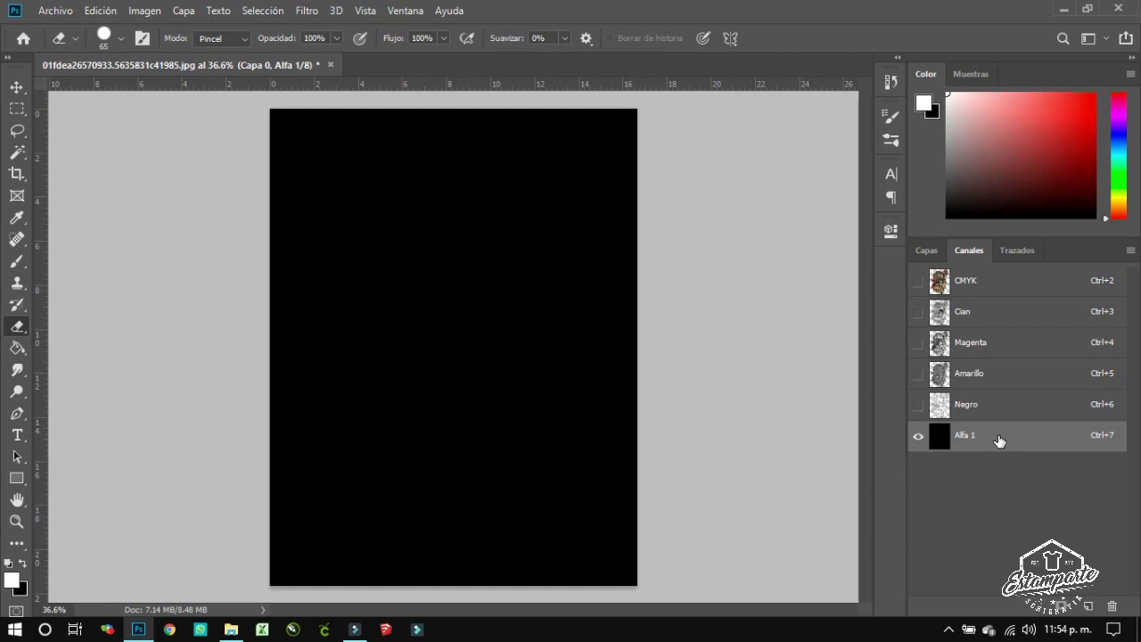
double_click(938, 437)
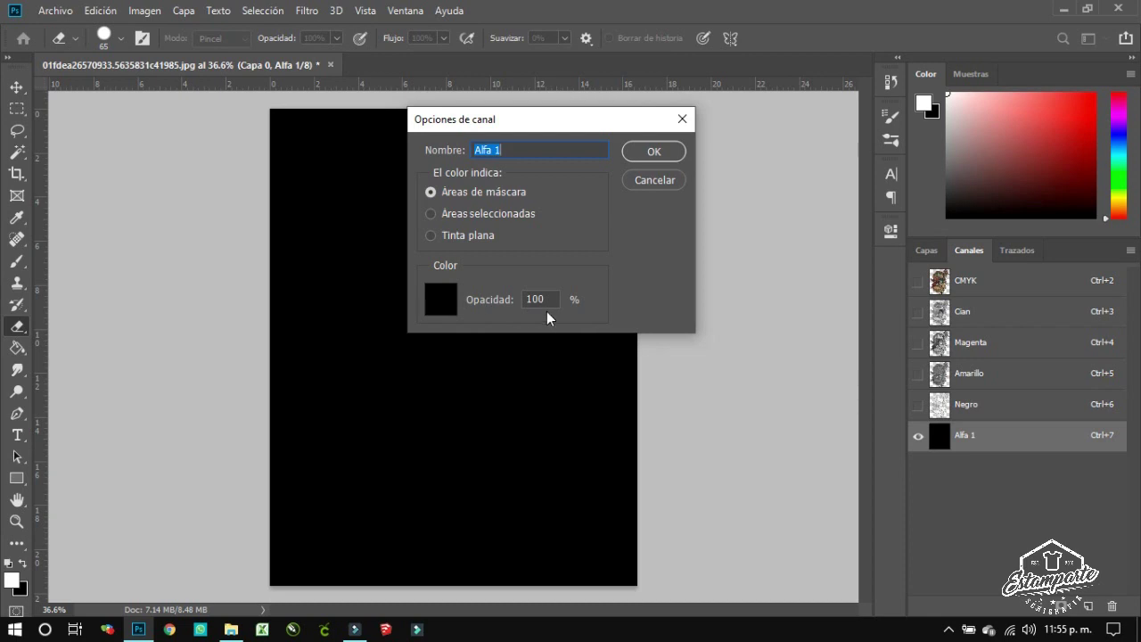
click(668, 157)
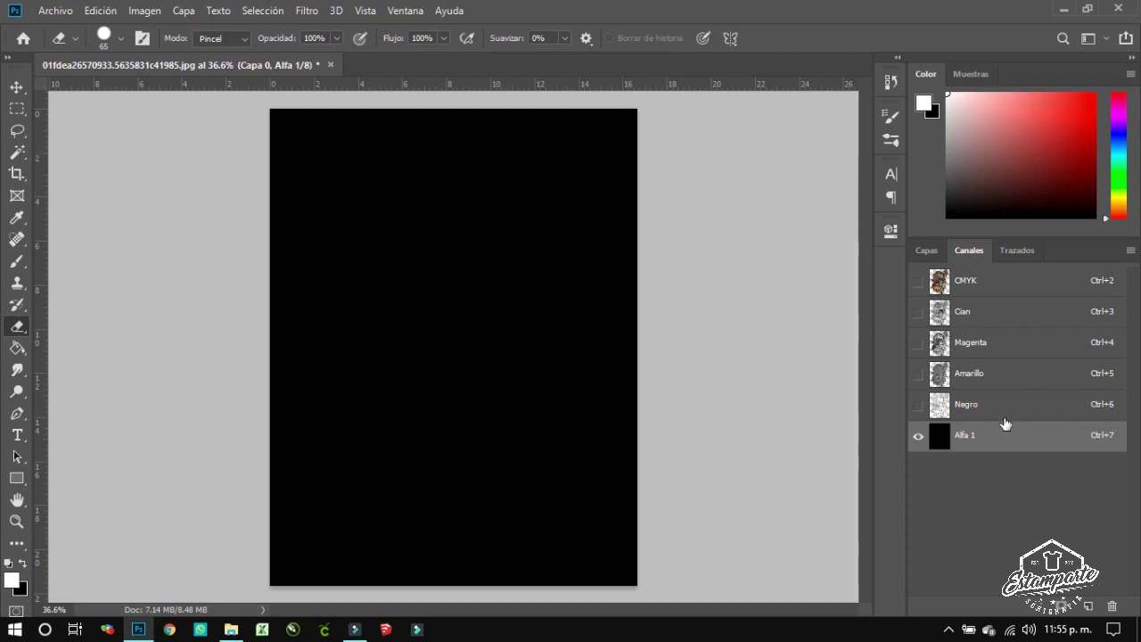
click(926, 281)
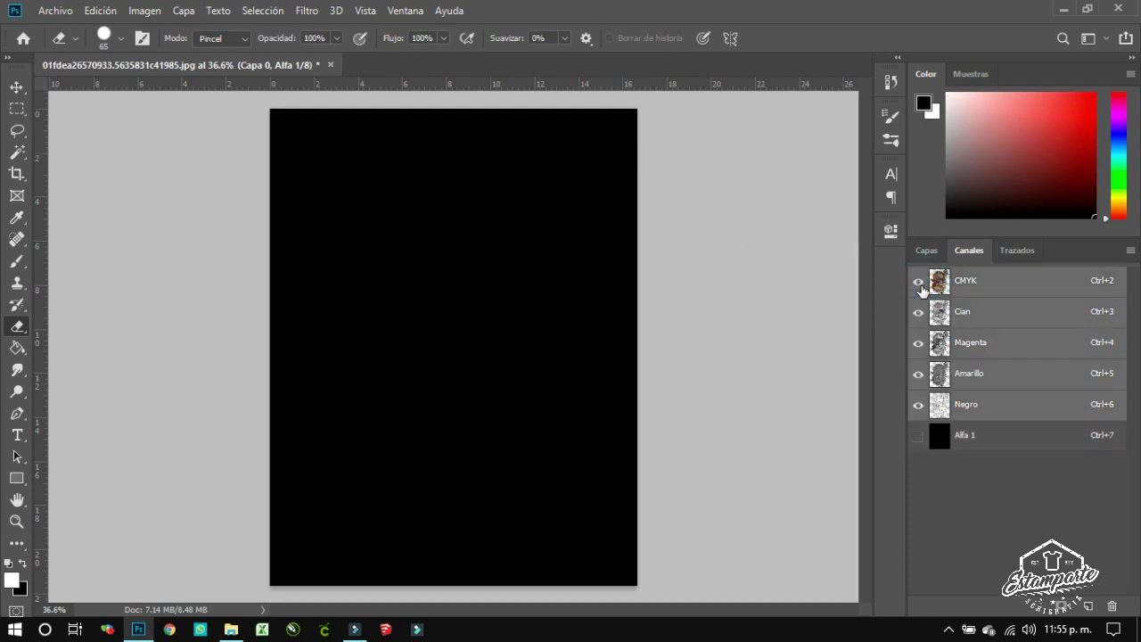
click(989, 287)
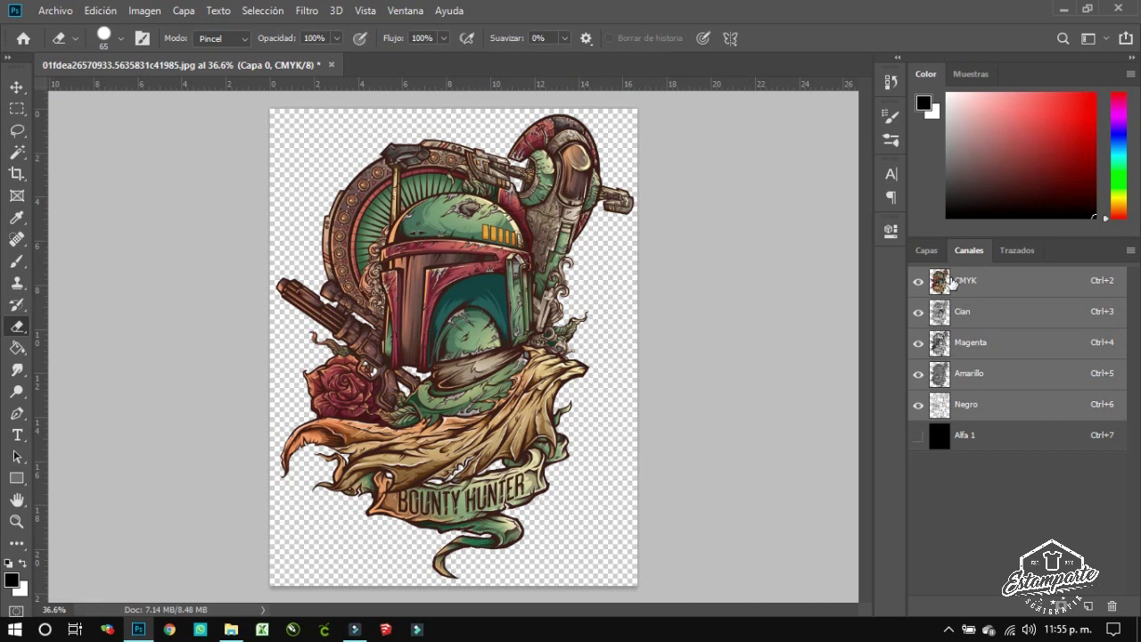
click(978, 281)
- Select all, copy the artwork and paste it into the Alfa 1 channel
click(262, 11)
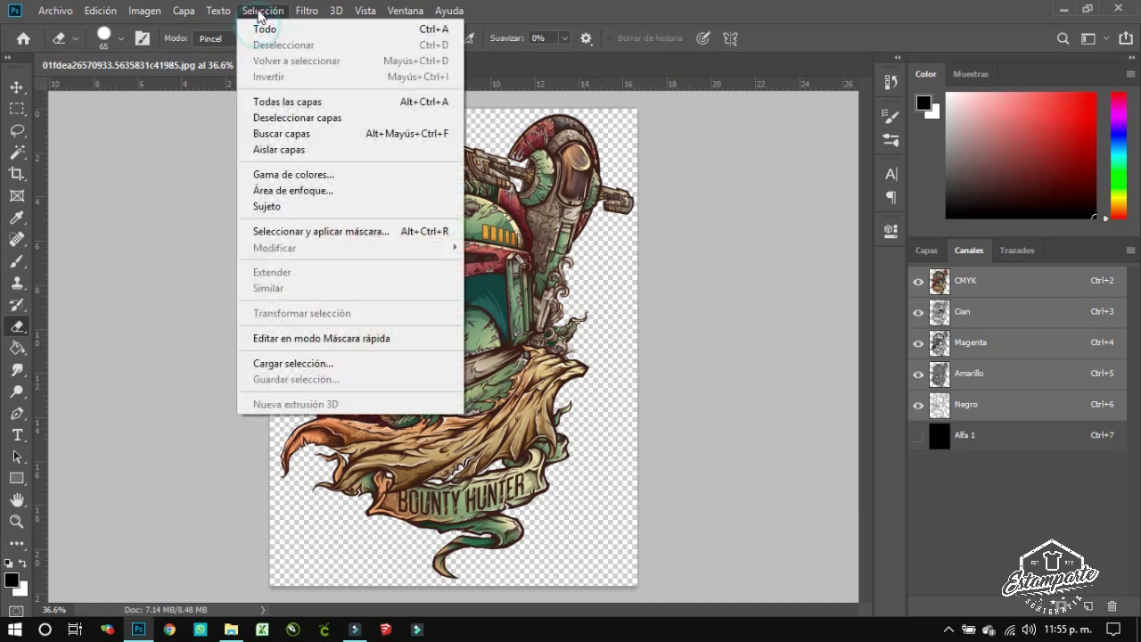
click(272, 33)
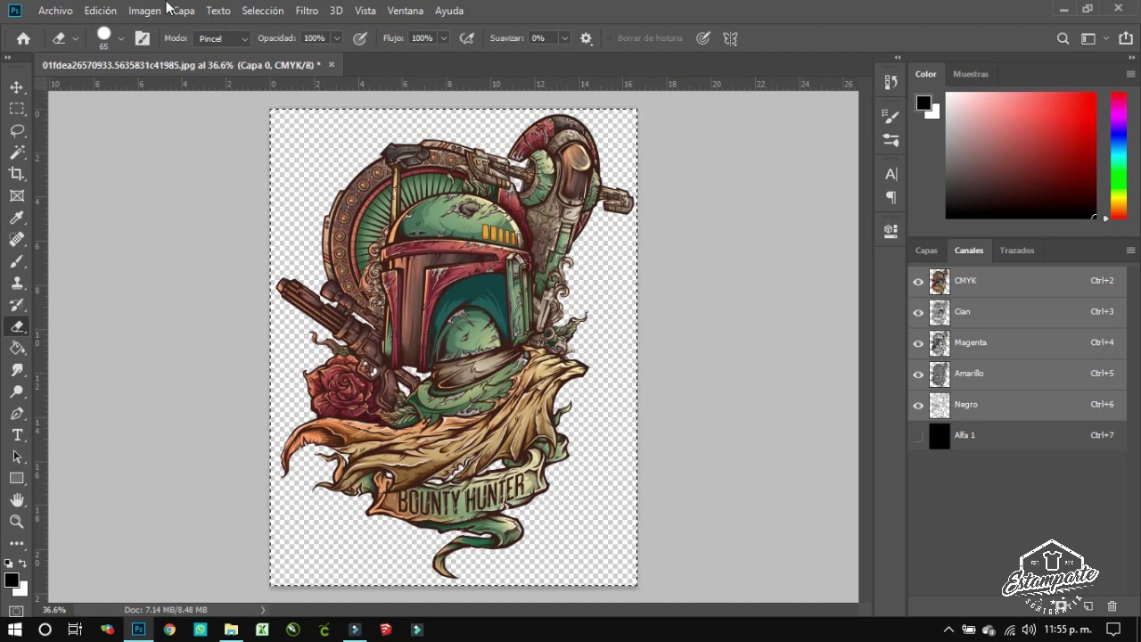
click(110, 11)
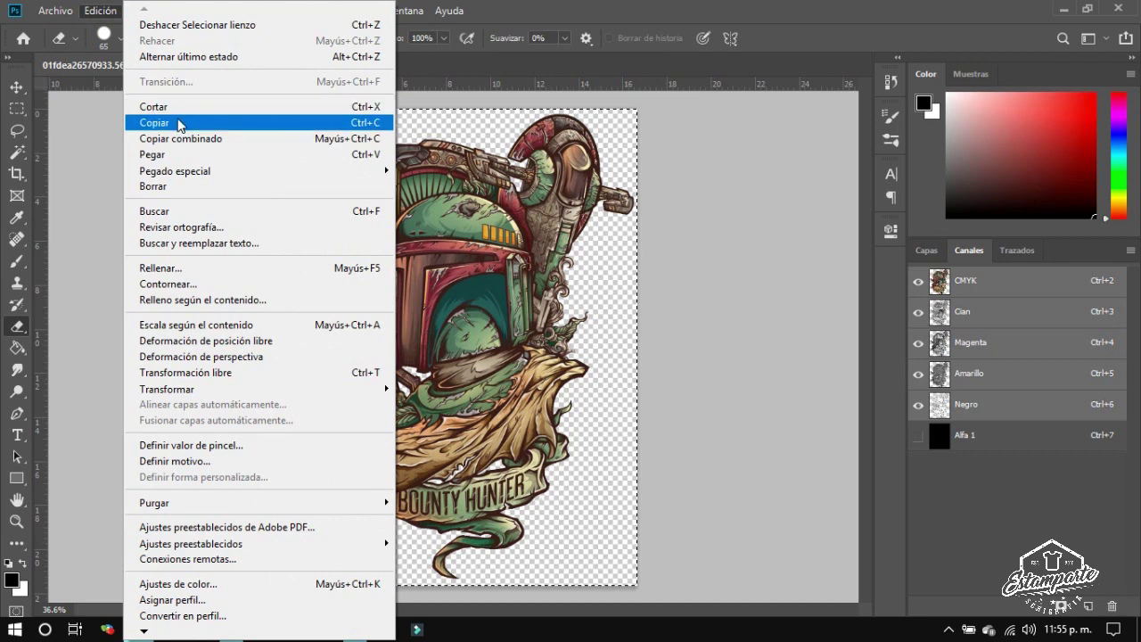
click(177, 120)
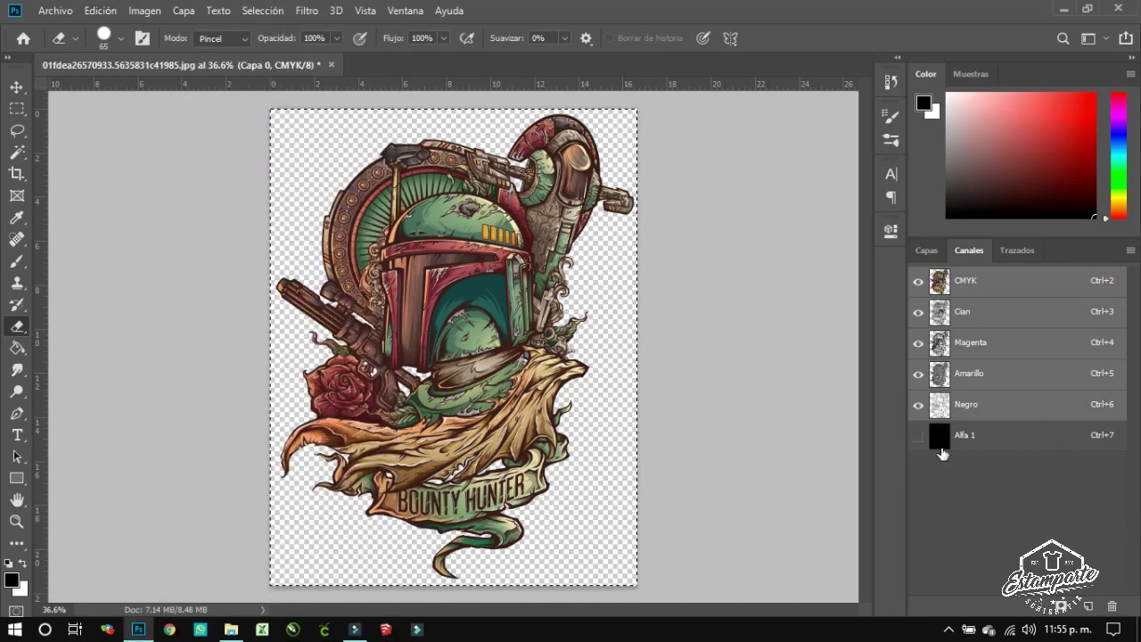
click(1017, 440)
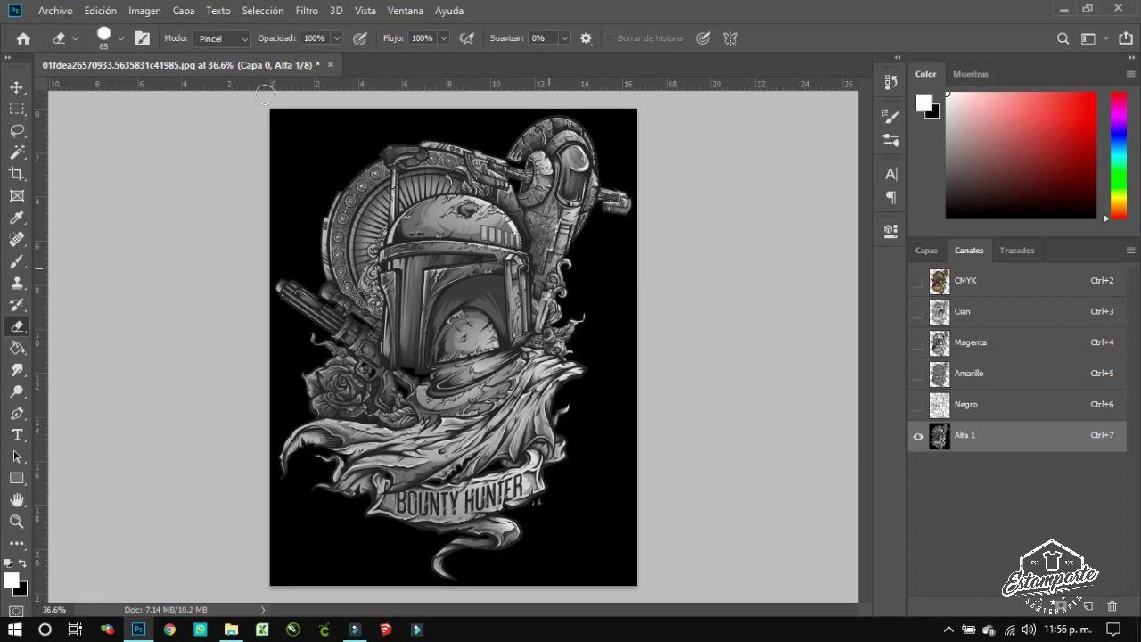
click(261, 12)
- Invert the Alfa 1 channel and compare it against the CMYK channels
click(138, 15)
mouse_move(155, 54)
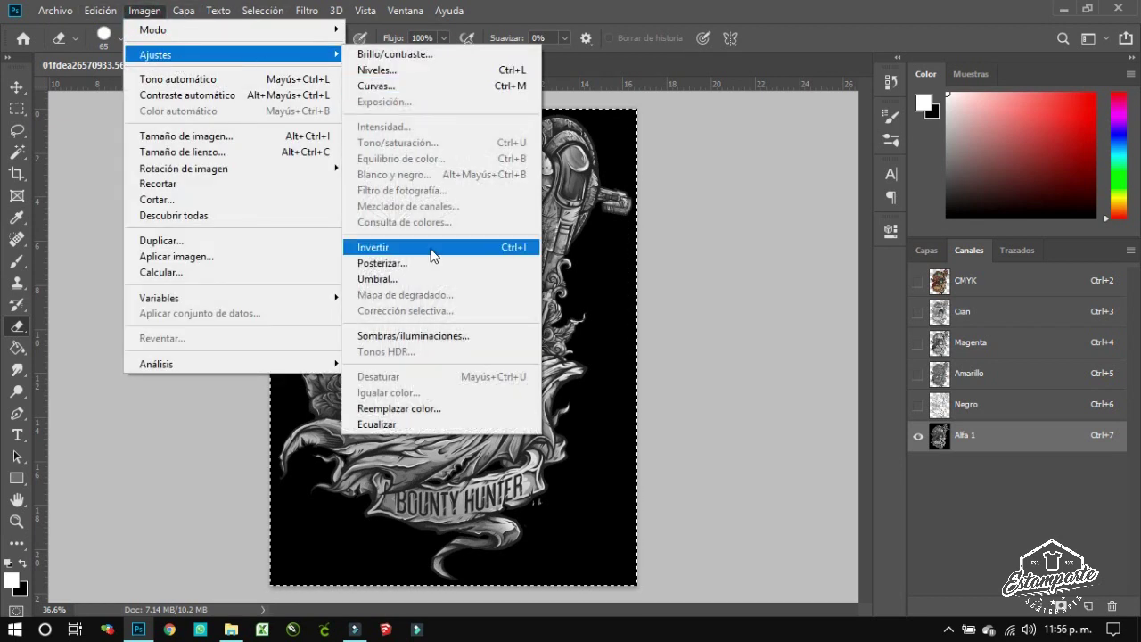
click(434, 253)
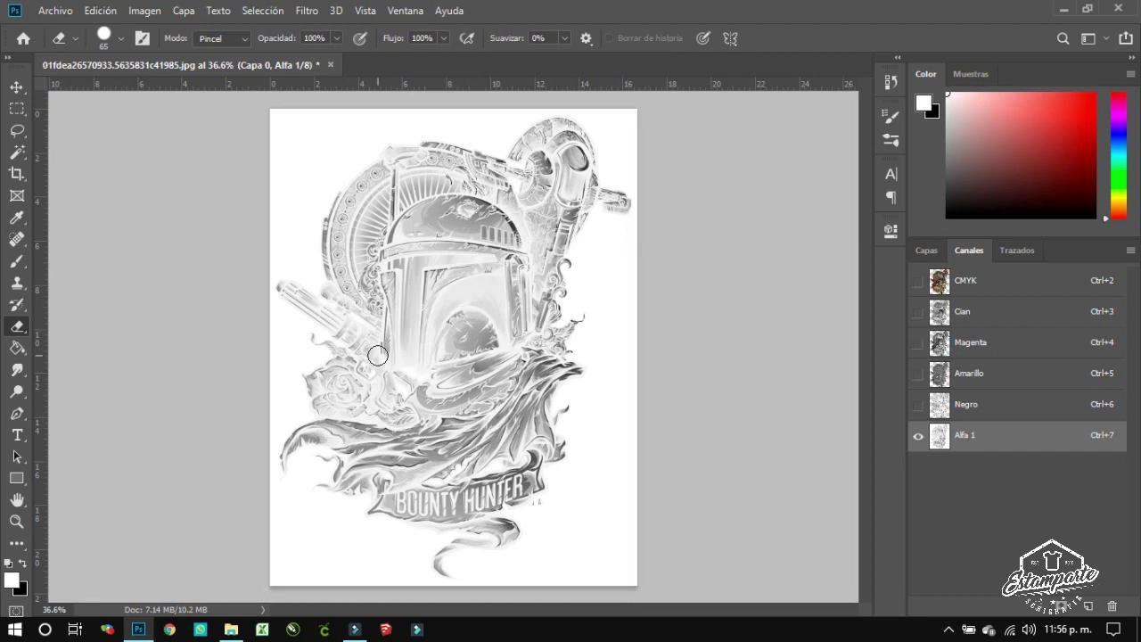
scroll(446, 257, up, 3)
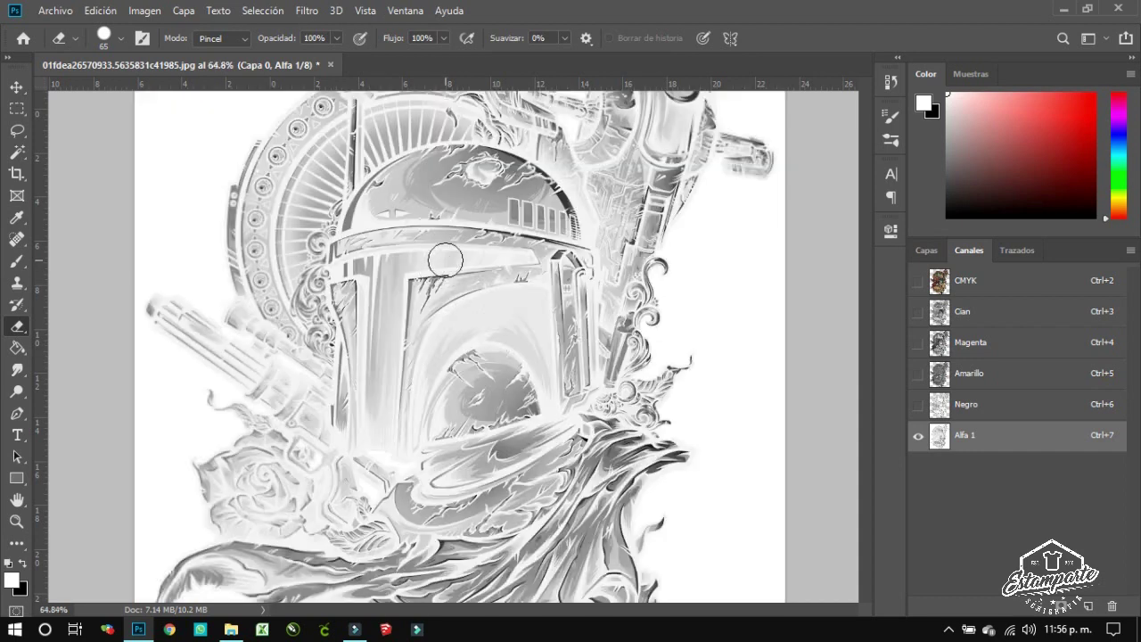
scroll(432, 276, up, 3)
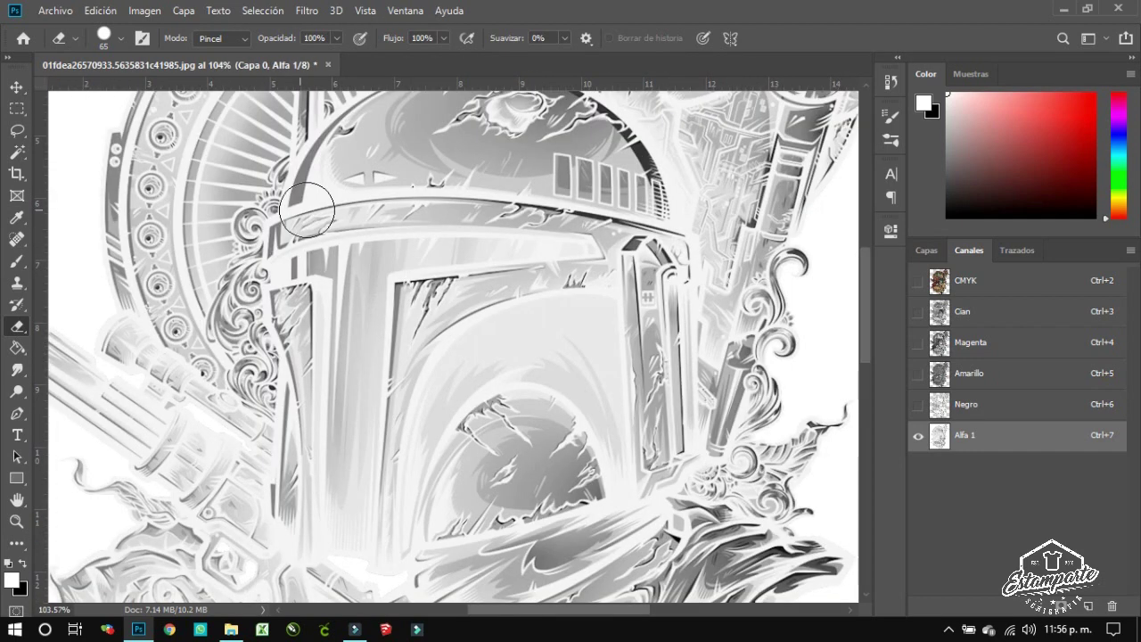
click(918, 281)
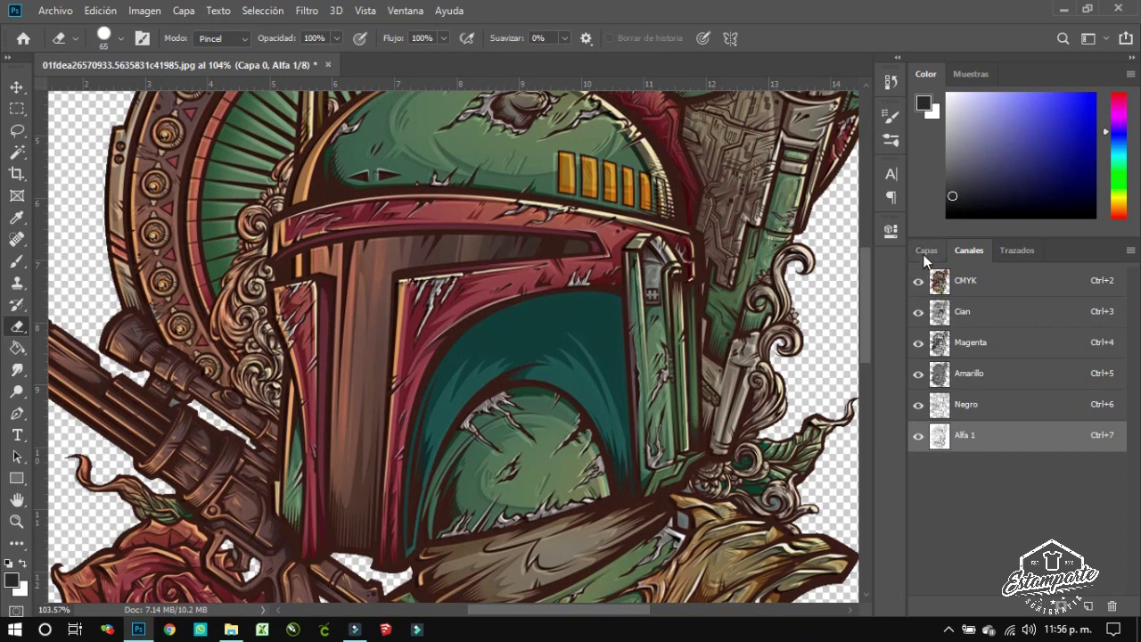
click(920, 282)
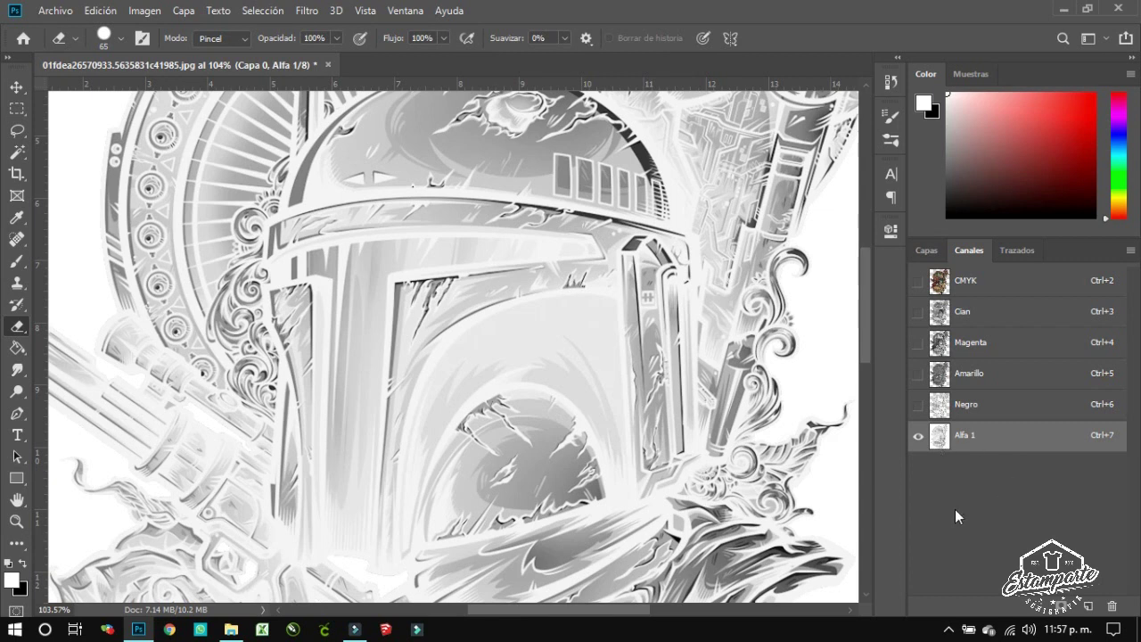
- Make Alfa 1 a white spot-colour channel named 'base blanca' at 100% solidity
double_click(940, 437)
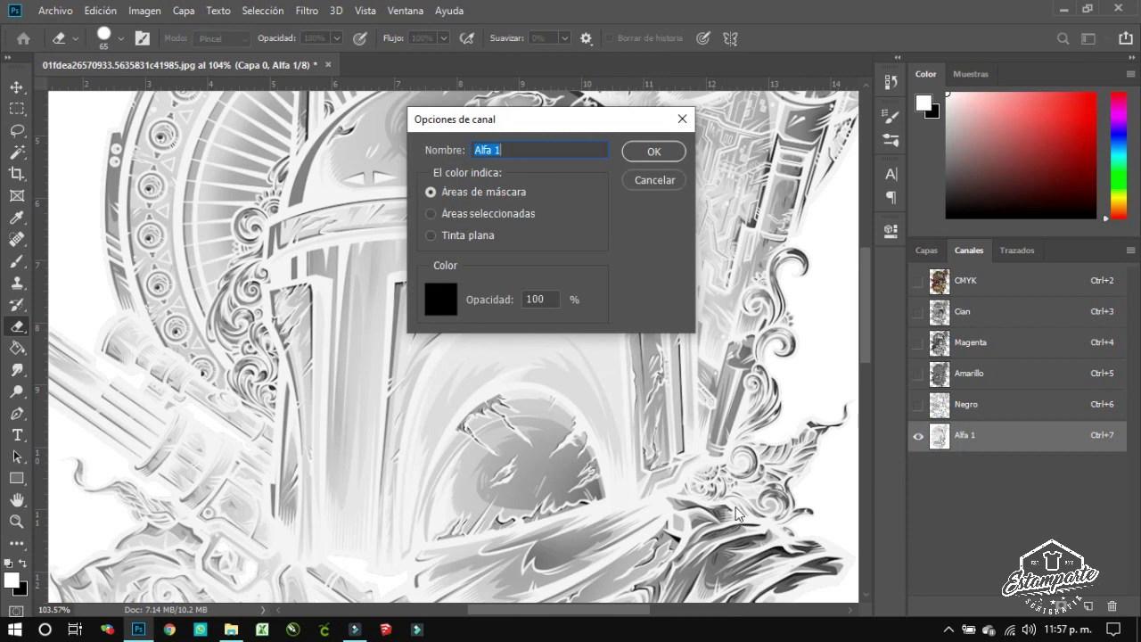
click(432, 238)
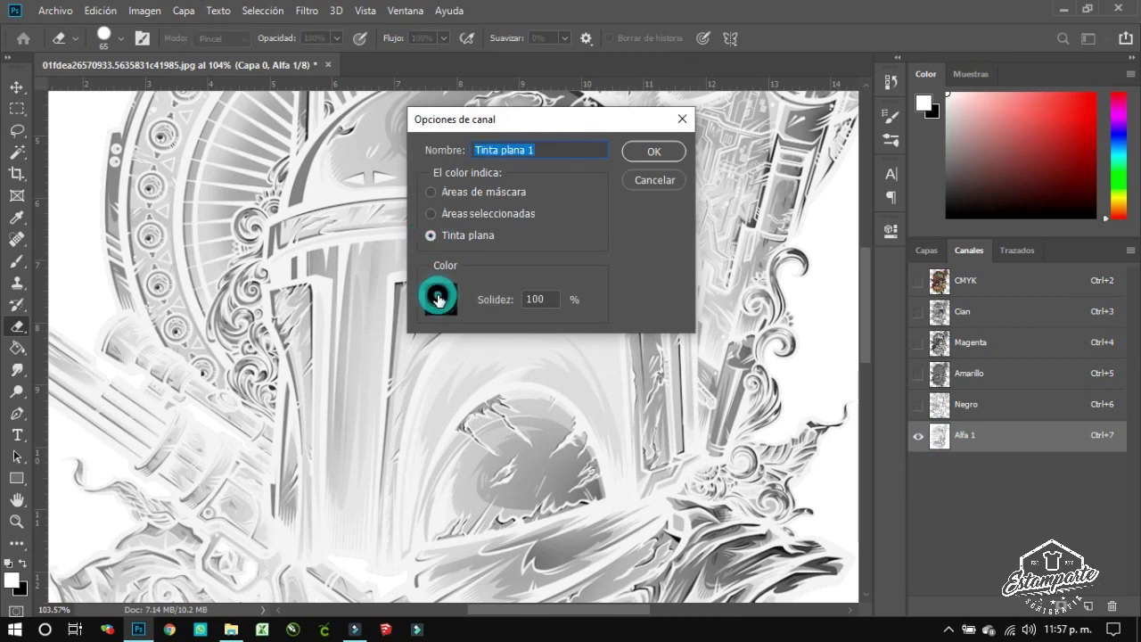
click(440, 299)
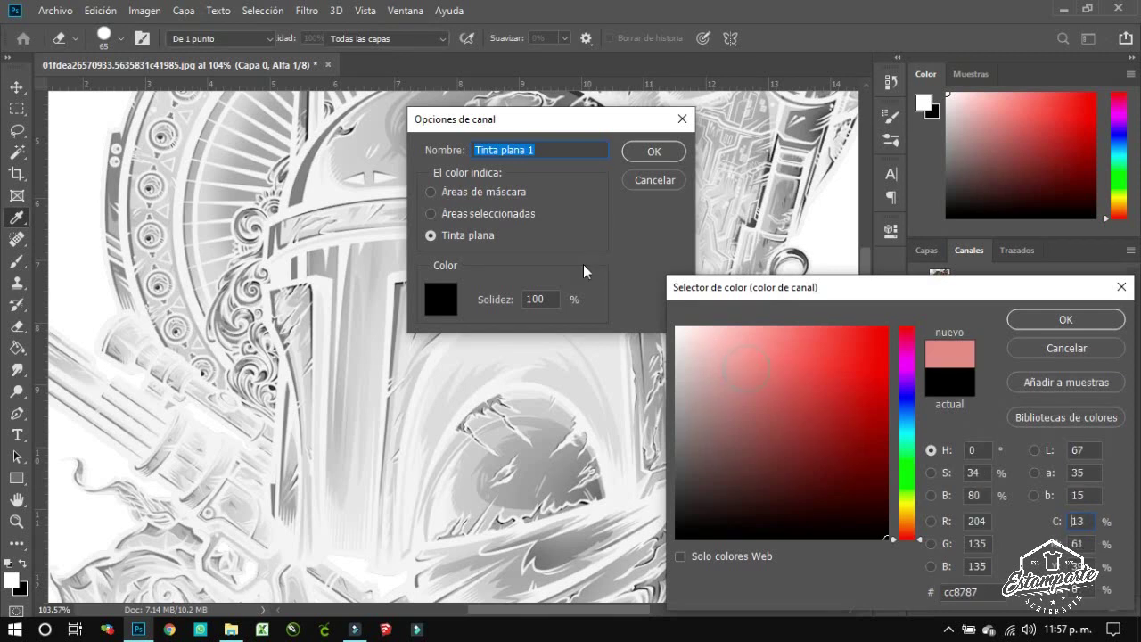
click(1062, 316)
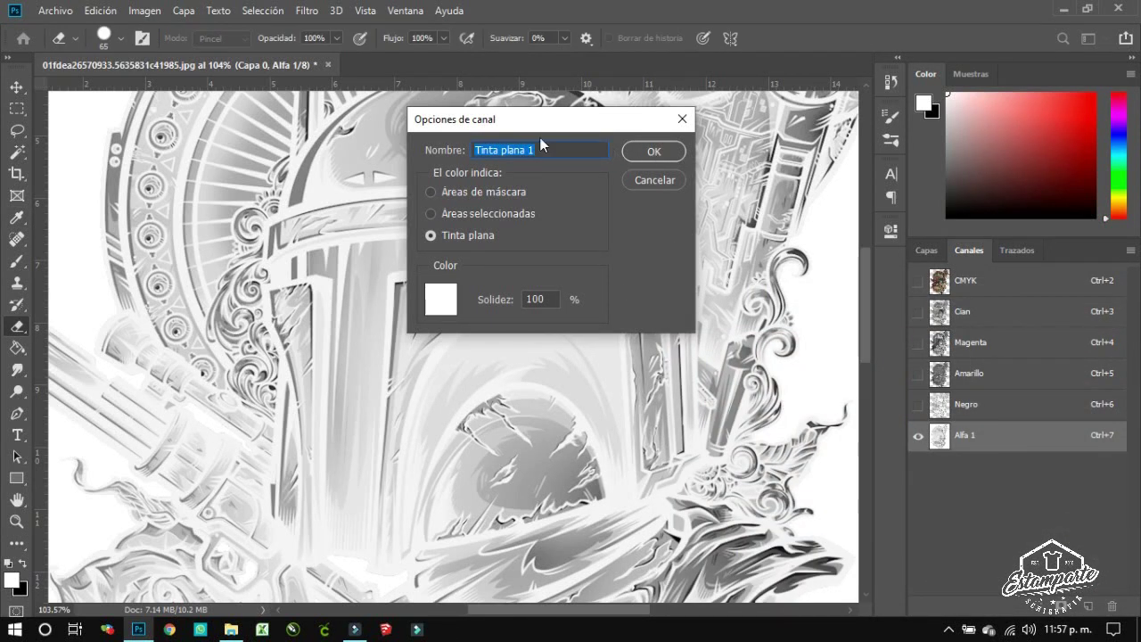
click(545, 150)
click(634, 151)
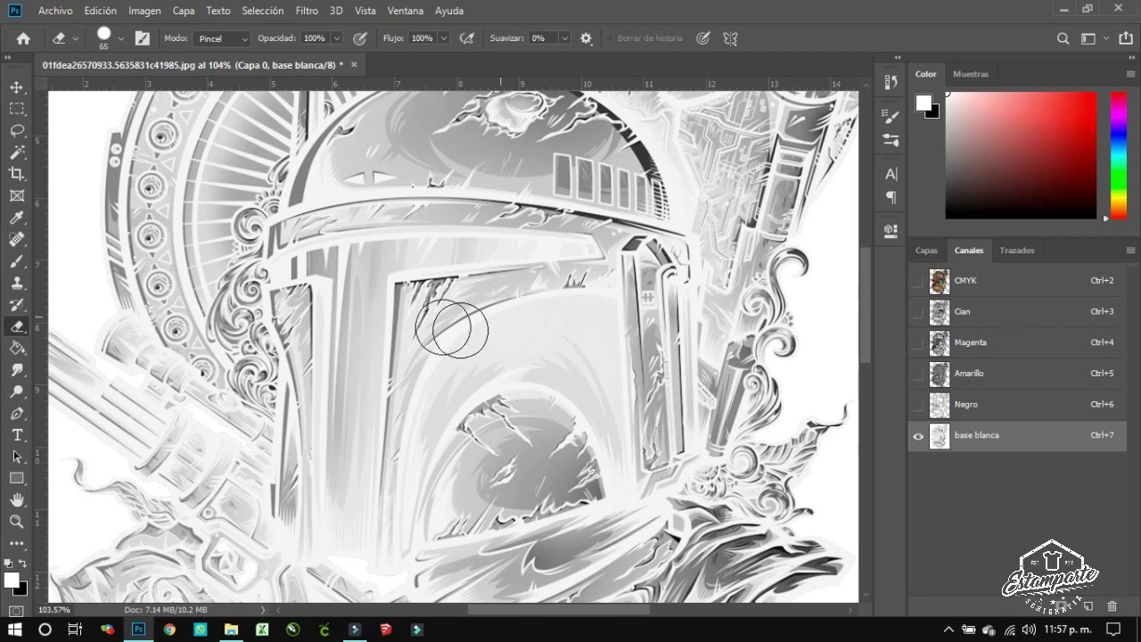
key(ctrl+0)
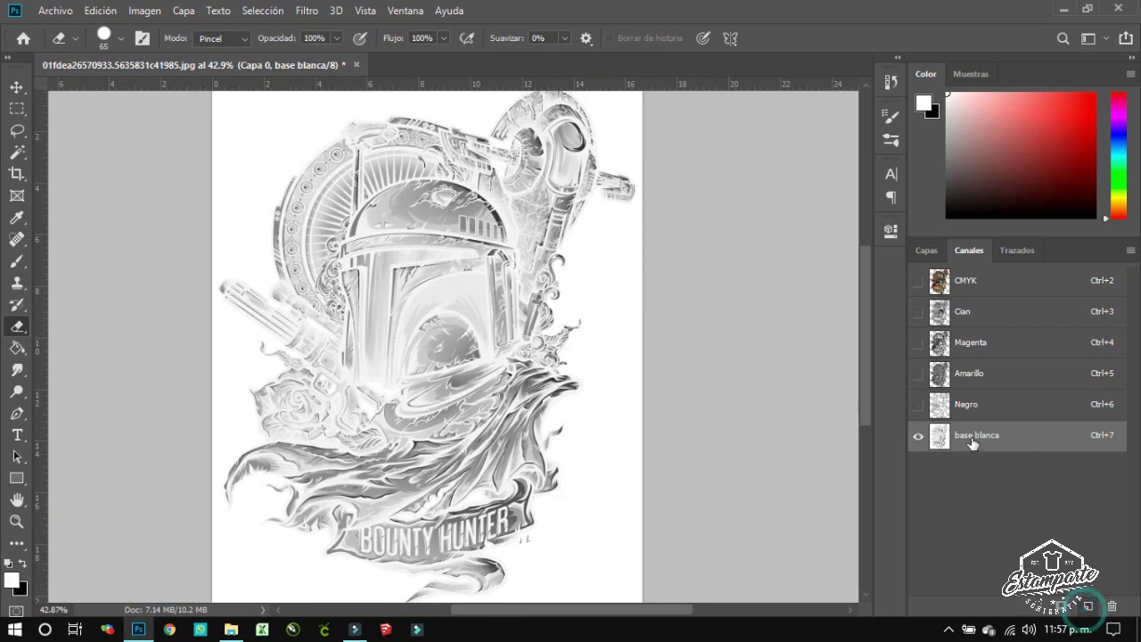
- Add a black channel named 'fondo' above base blanca and show the composite again
click(1088, 607)
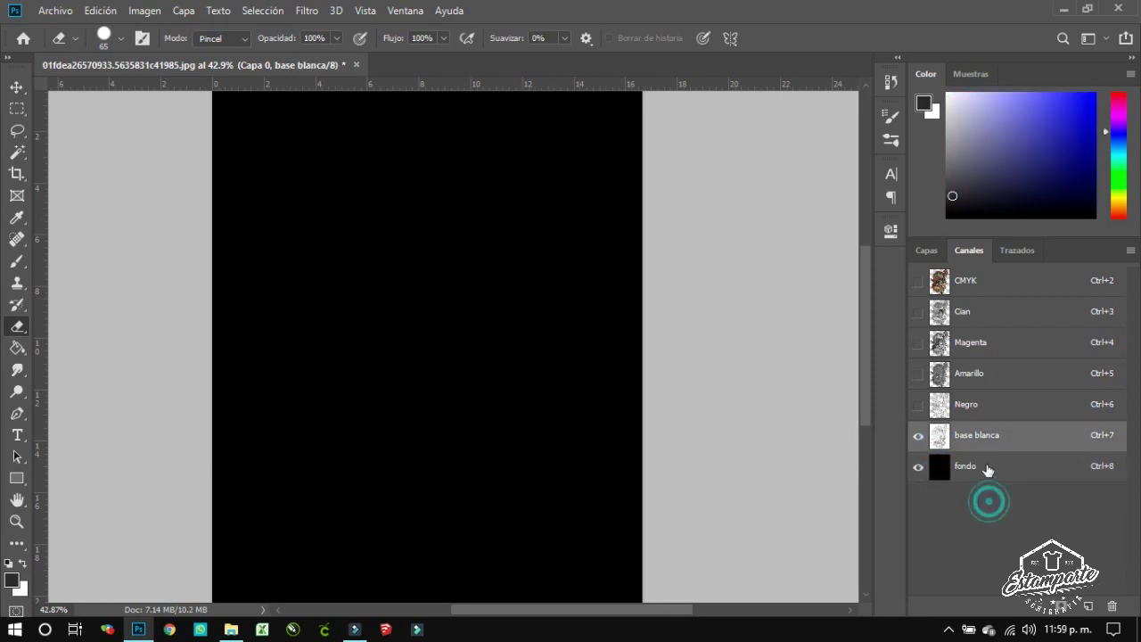
click(977, 471)
drag(979, 469, 983, 435)
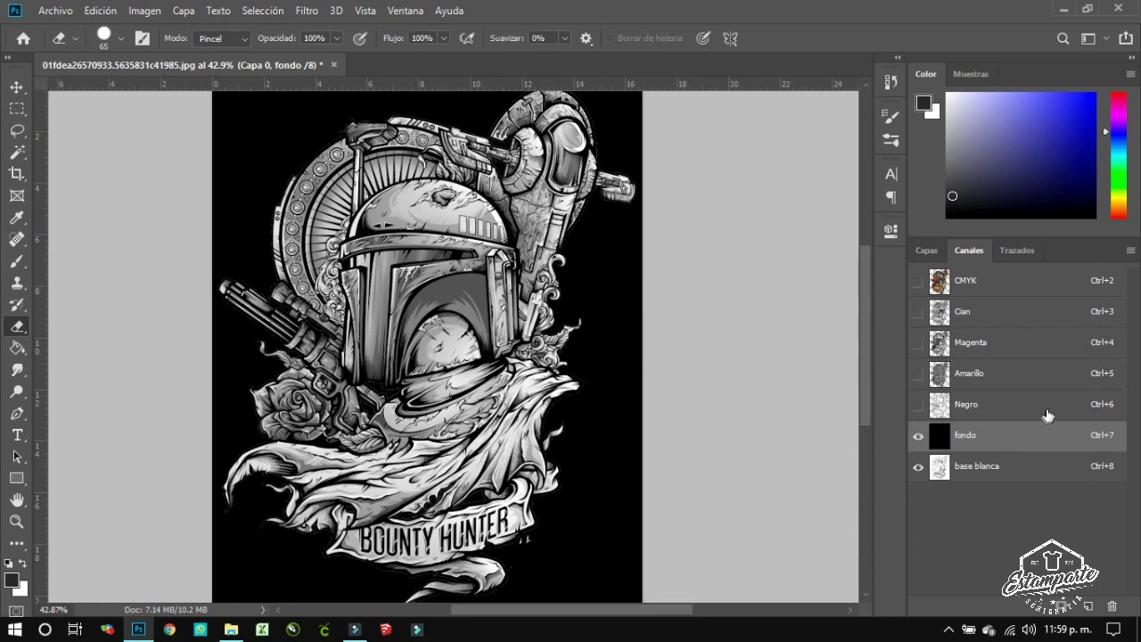
click(980, 281)
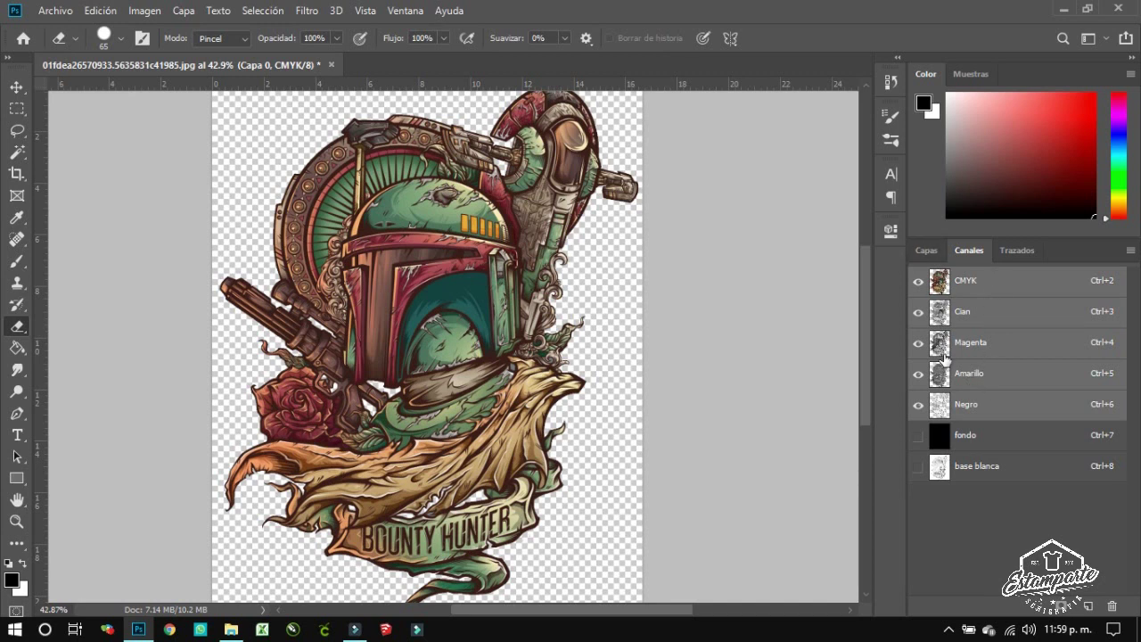
- Convert the image to Multicanal mode, flattening the layers
click(142, 12)
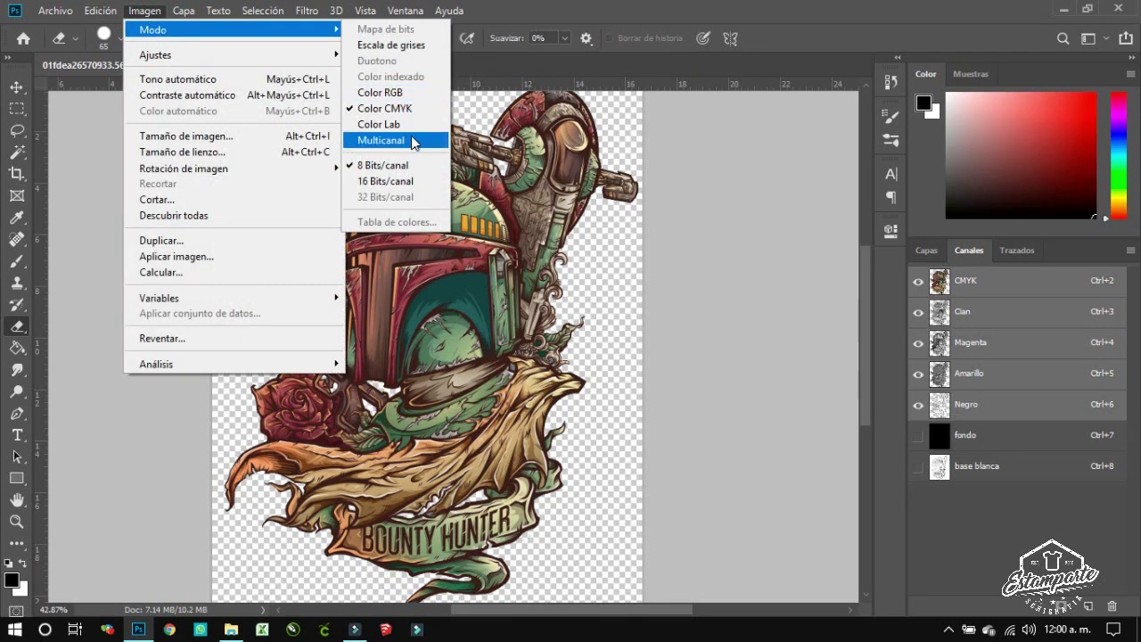
click(409, 140)
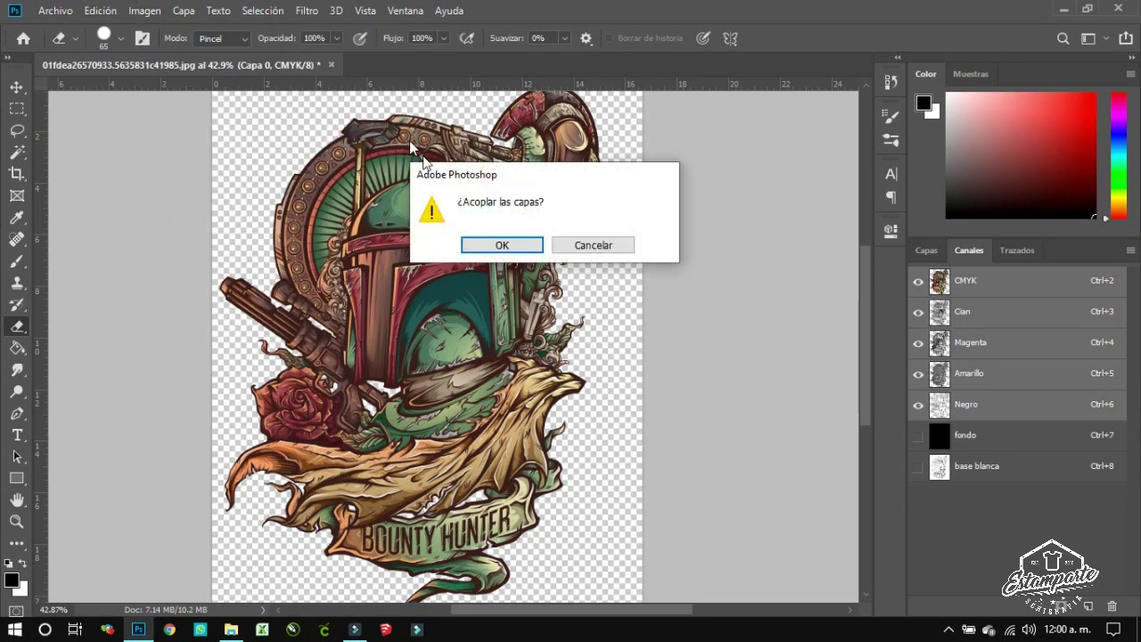
click(525, 249)
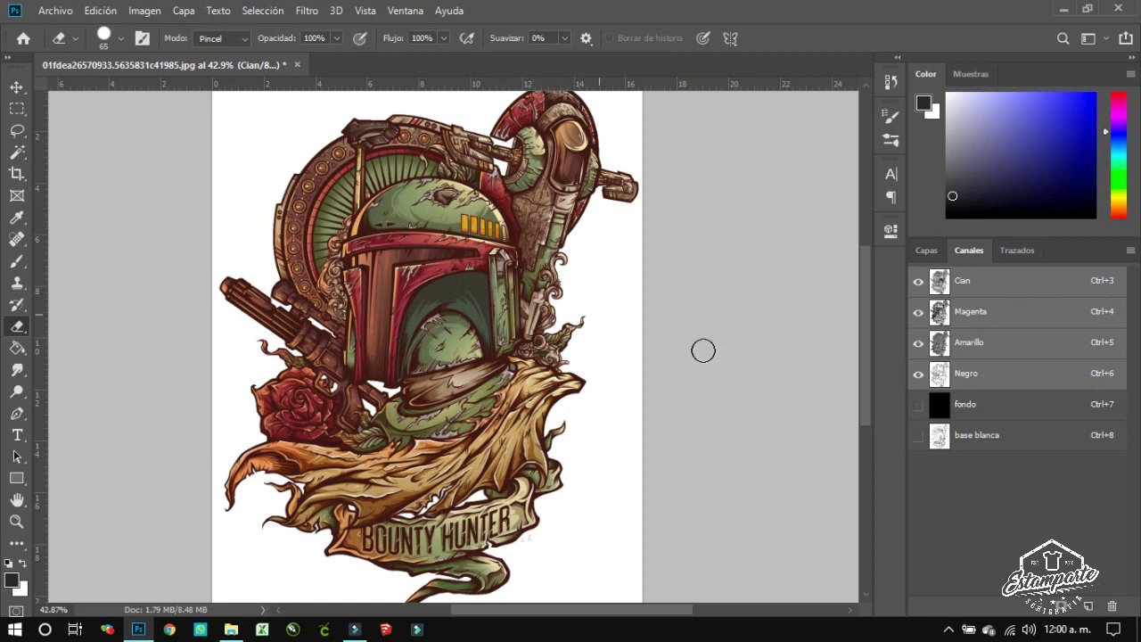
- Show fondo and base blanca, then order channels fondo, base blanca, Negro, Amarillo, Magenta, Cian
click(918, 404)
click(918, 435)
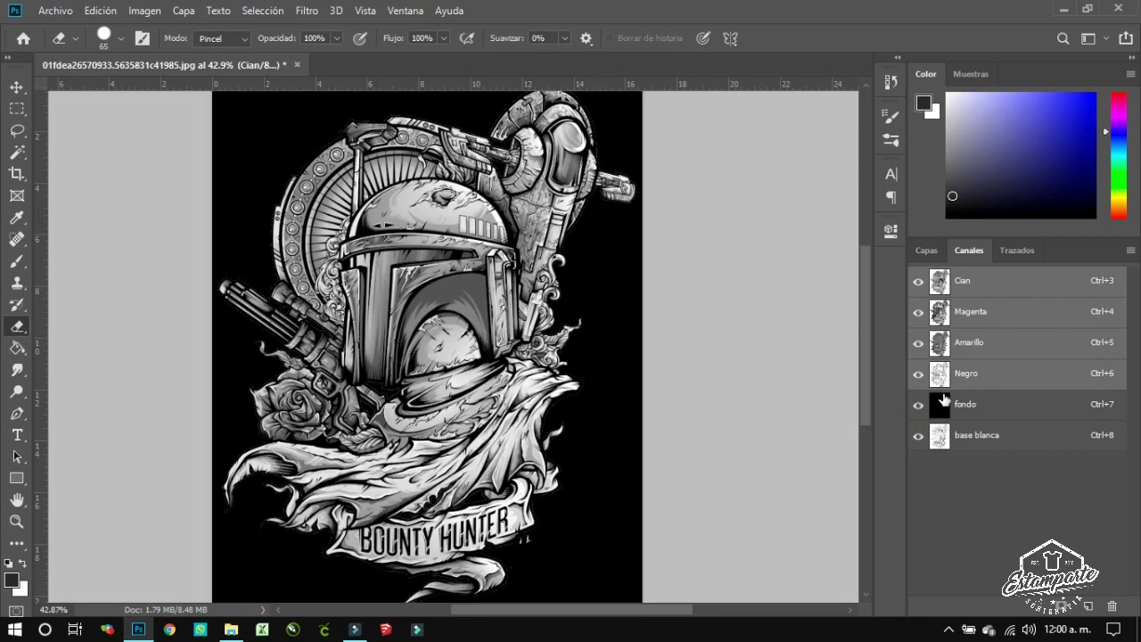
drag(1004, 374, 1005, 450)
drag(1000, 344, 998, 457)
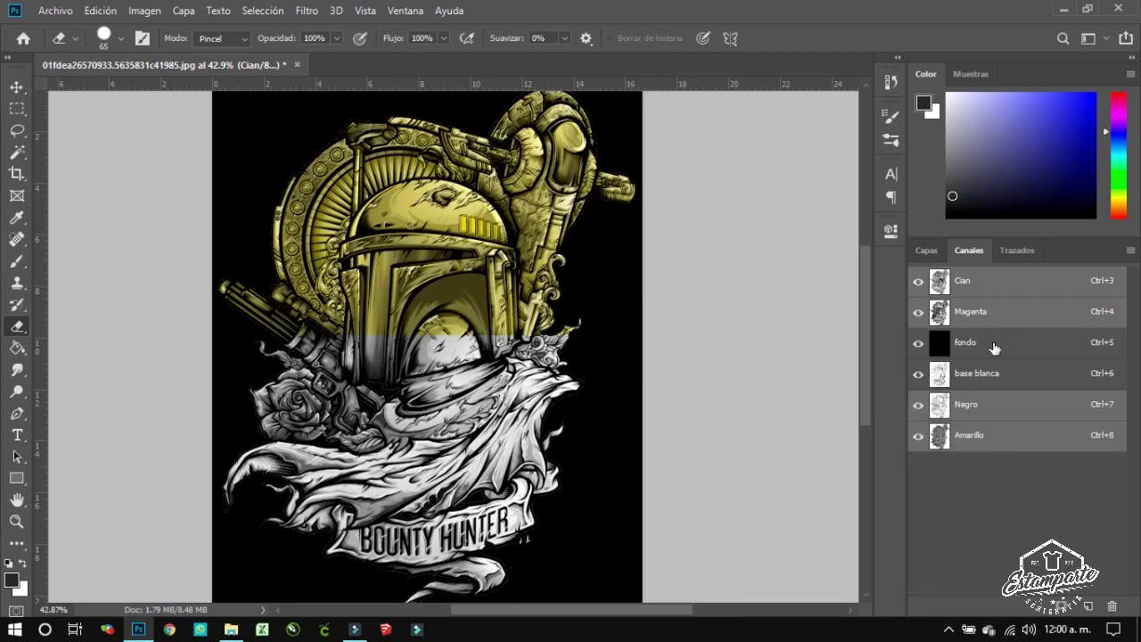
drag(1000, 321, 996, 450)
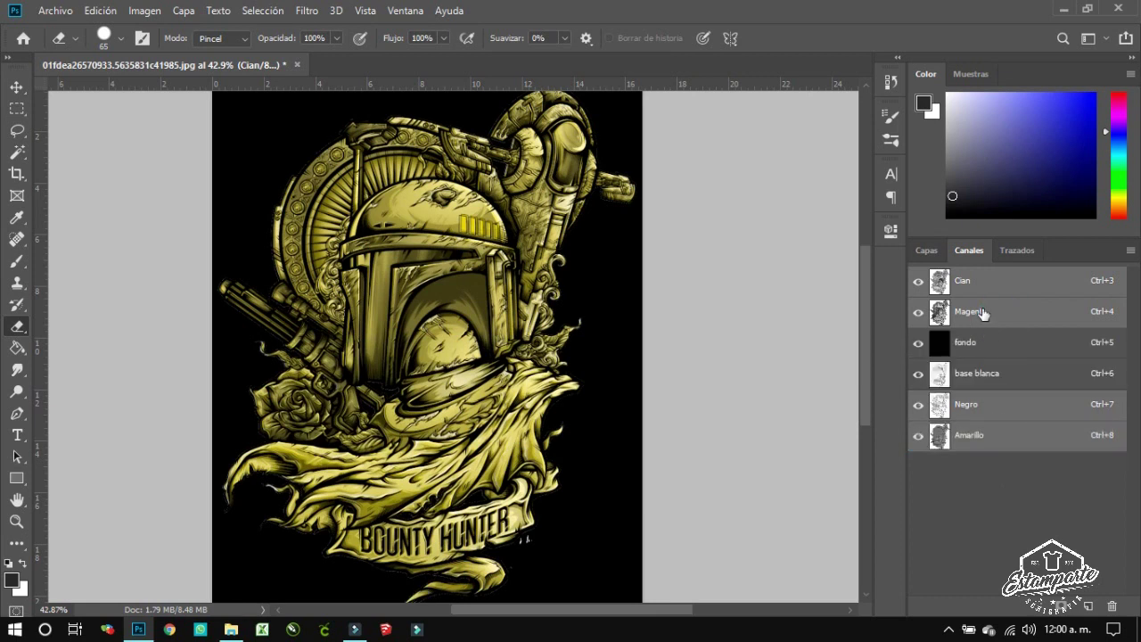
drag(987, 285, 994, 464)
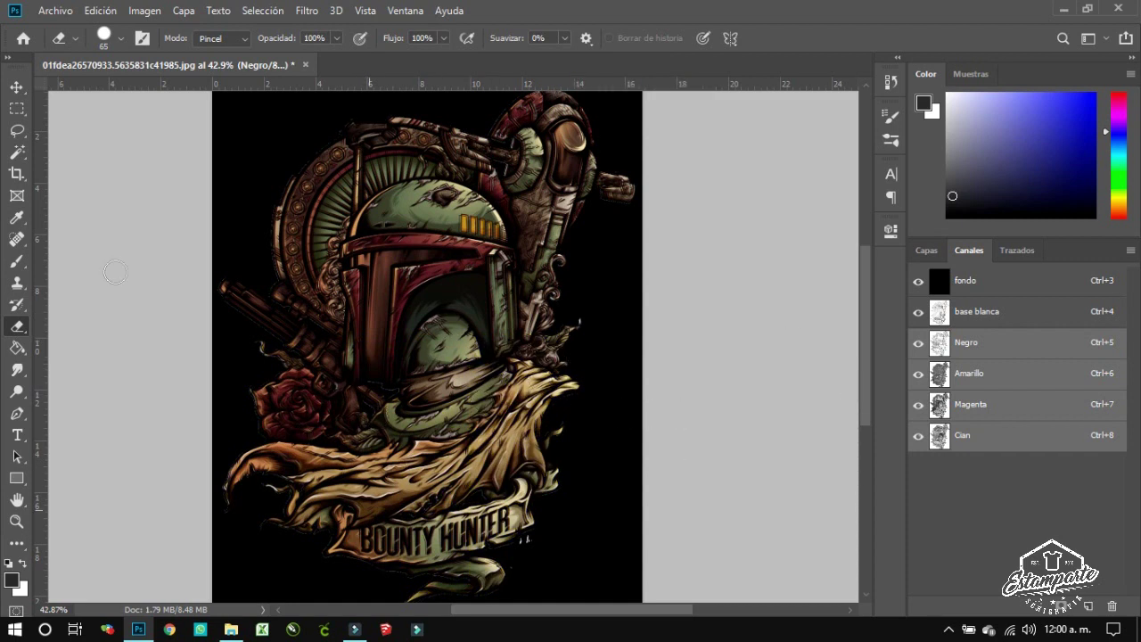
- Select the base blanca channel and switch to the Move tool
scroll(399, 294, up, 1)
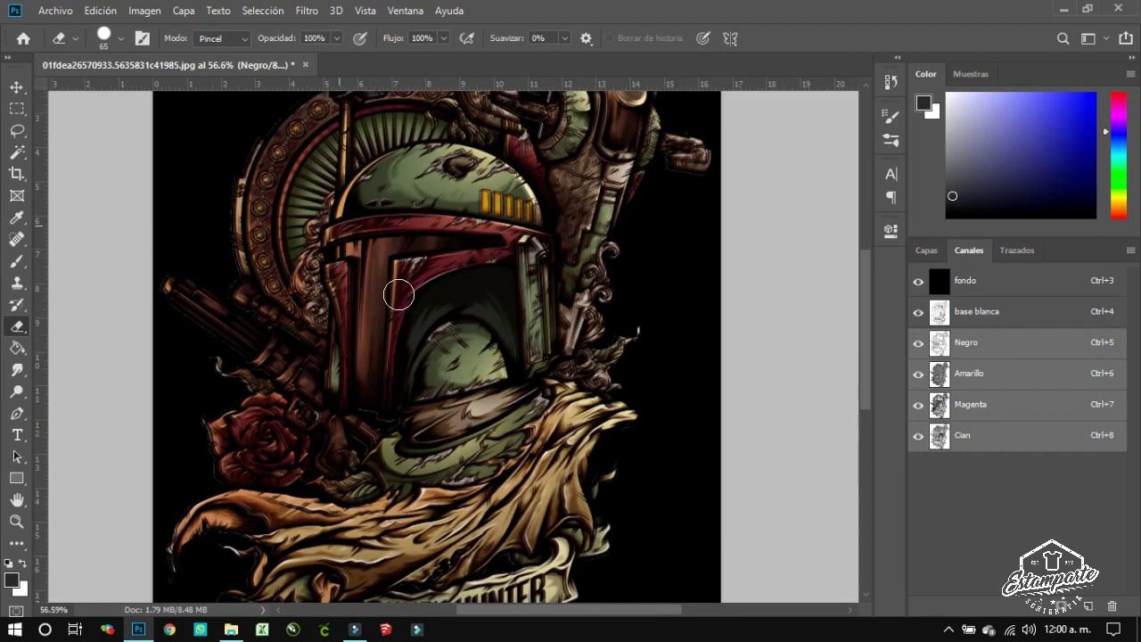
scroll(398, 294, up, 1)
scroll(399, 294, up, 1)
scroll(400, 280, up, 1)
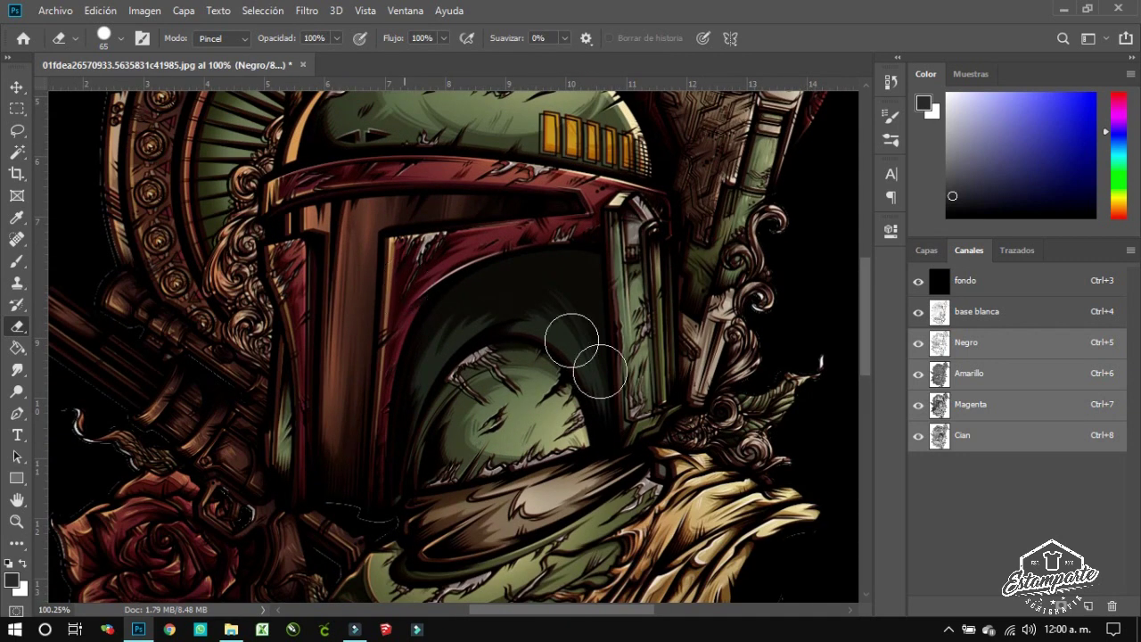
click(1013, 315)
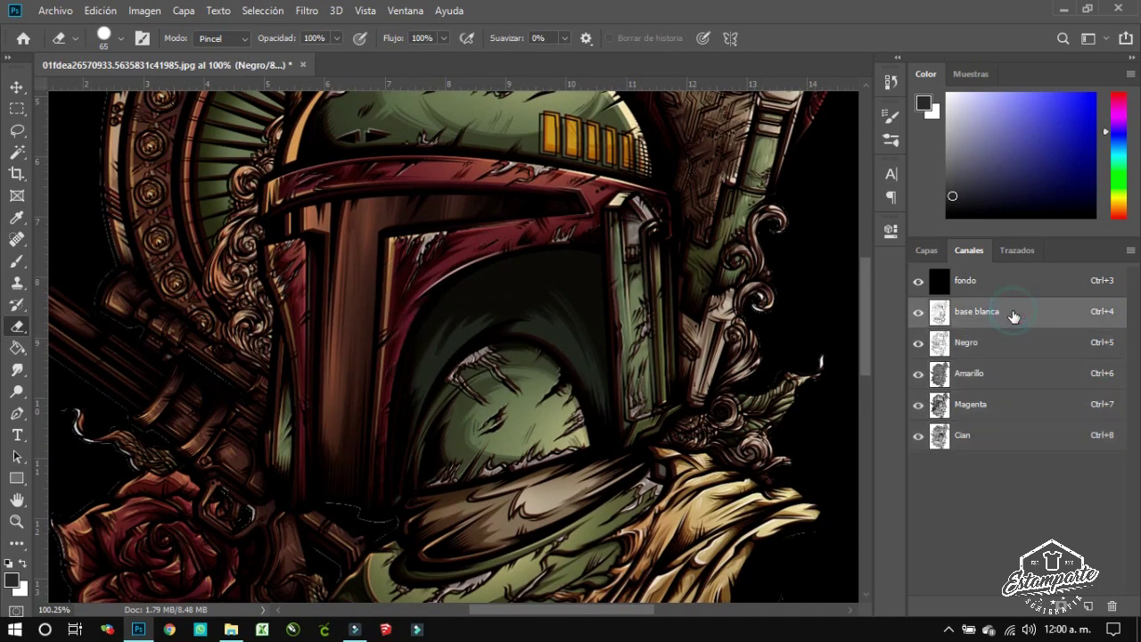
scroll(505, 352, up, 2)
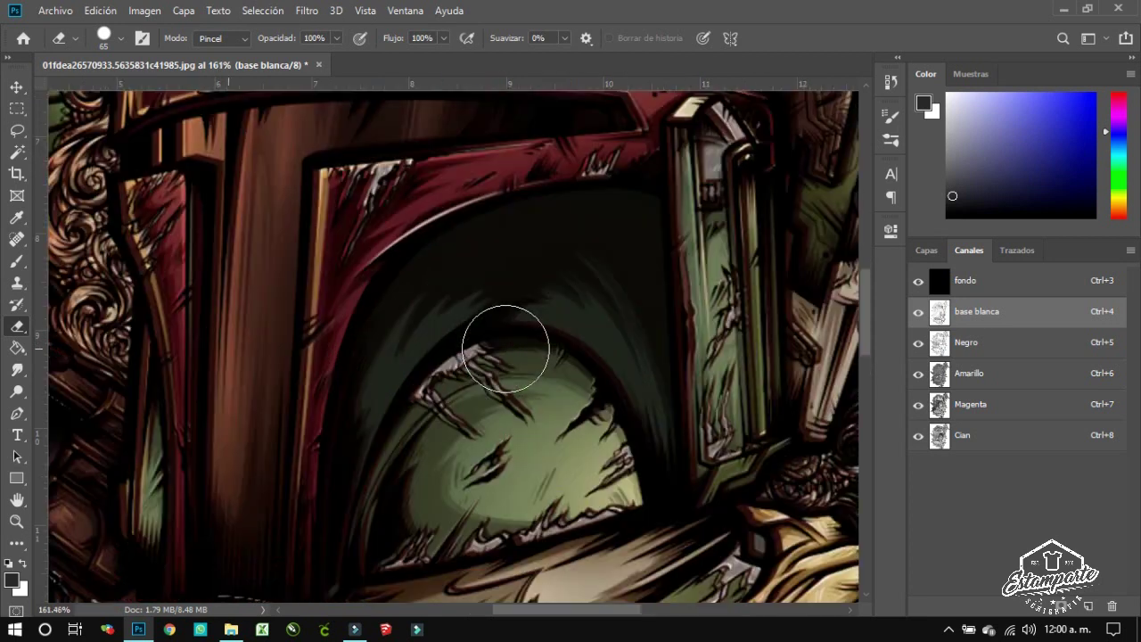
click(17, 87)
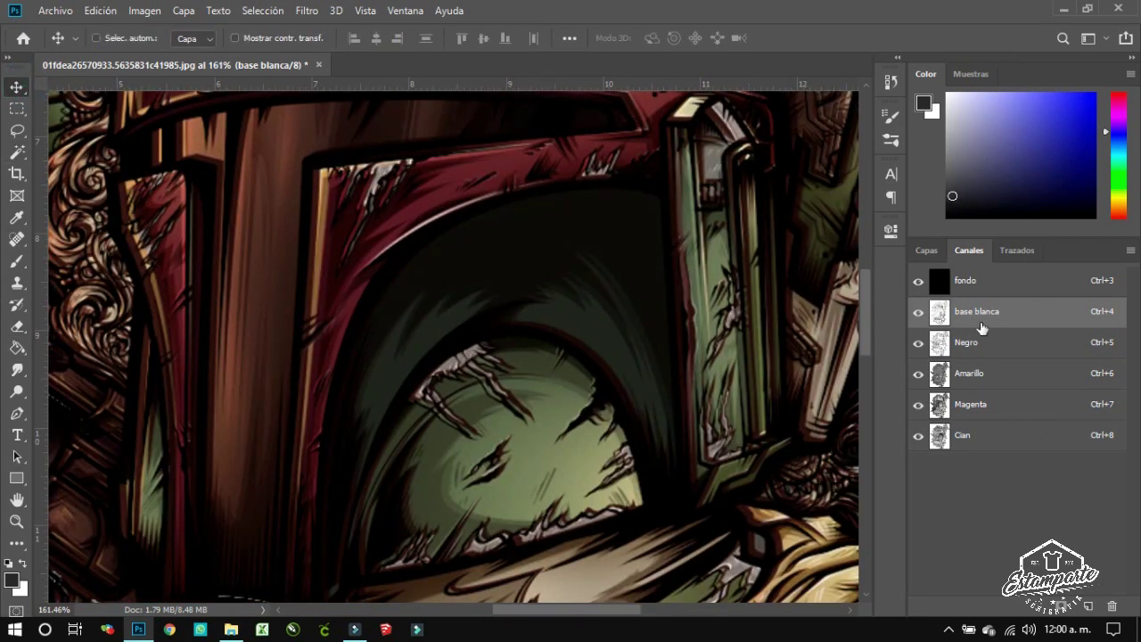
click(988, 317)
click(15, 89)
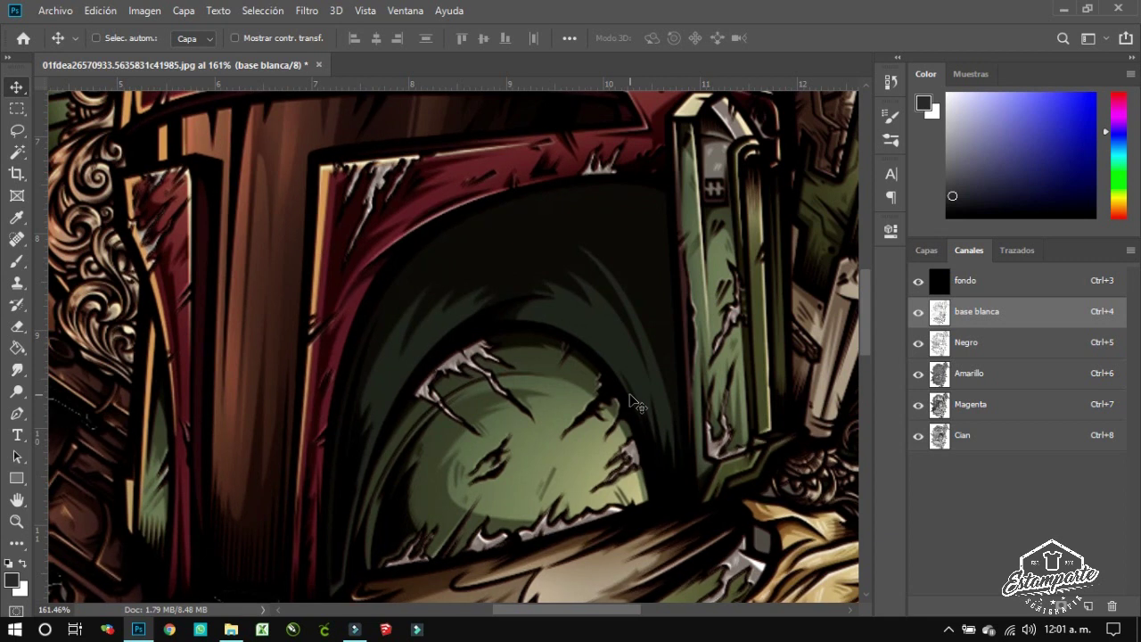
- Hide the fondo channel so the artwork sits on white
scroll(473, 386, down, 2)
scroll(474, 386, down, 2)
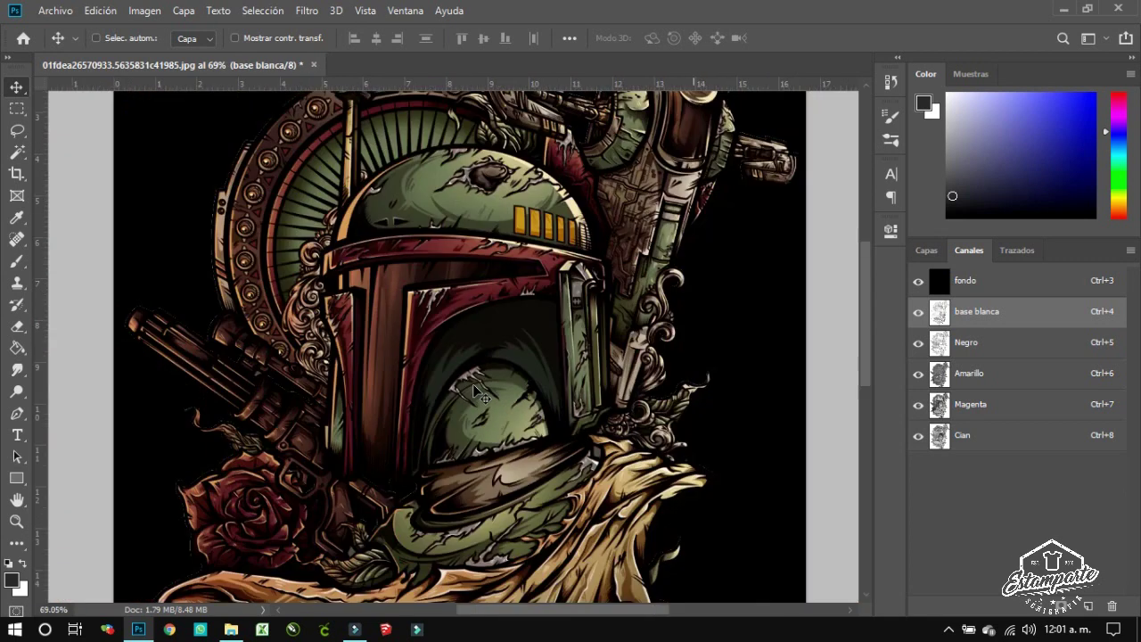
scroll(474, 386, down, 2)
scroll(473, 386, down, 1)
scroll(474, 389, down, 1)
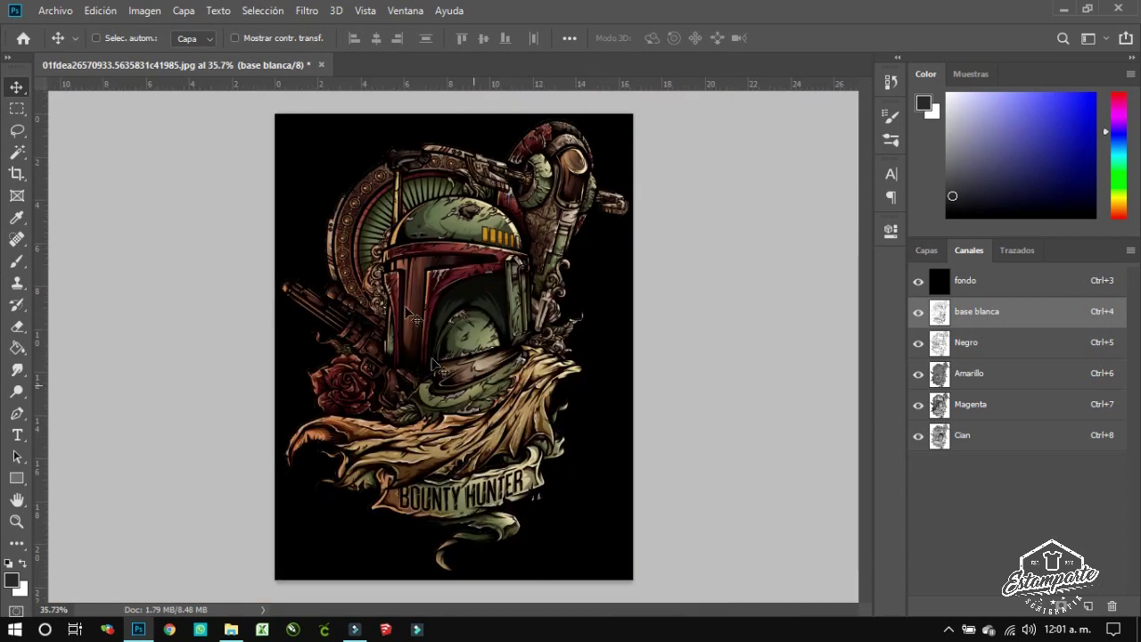
click(976, 373)
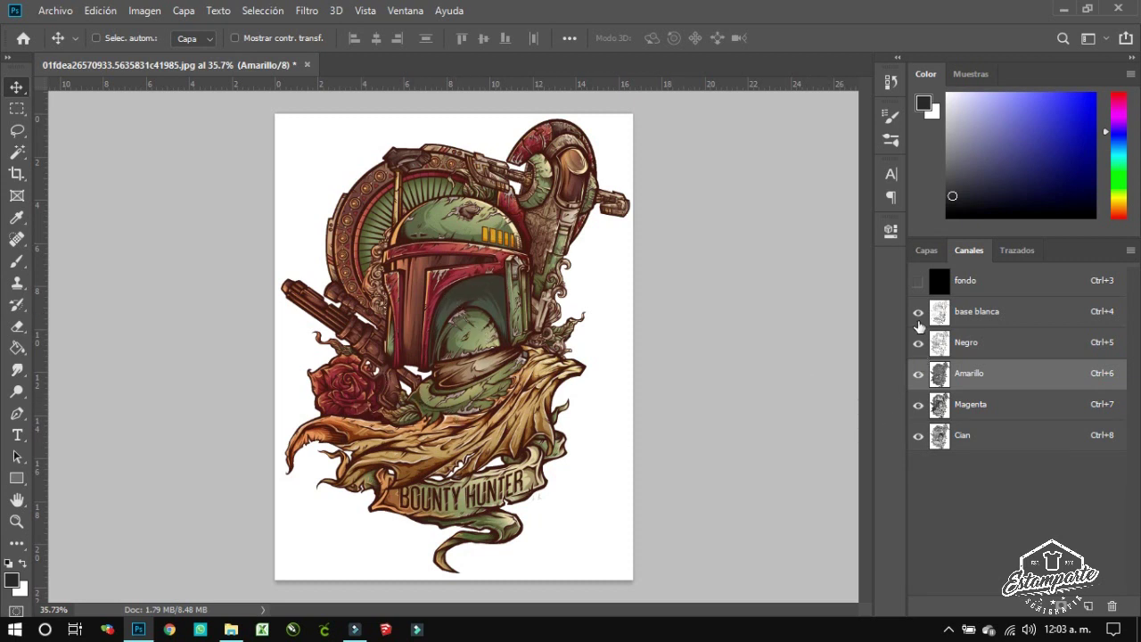
- Leave only base blanca and Amarillo visible, with Amarillo selected for editing
click(918, 373)
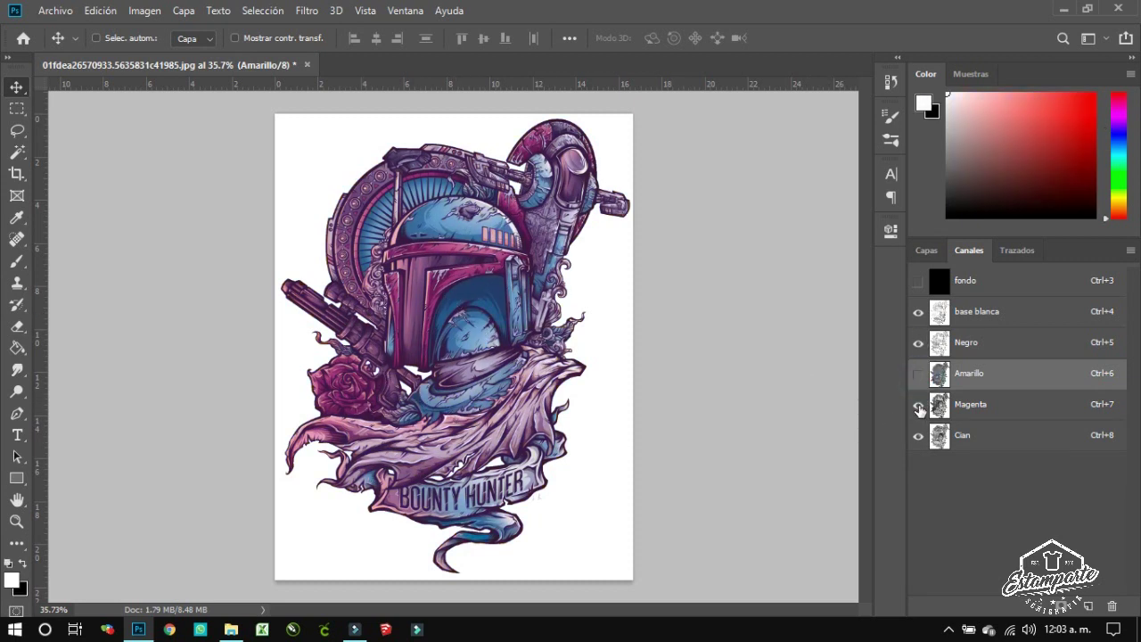
click(918, 404)
click(918, 435)
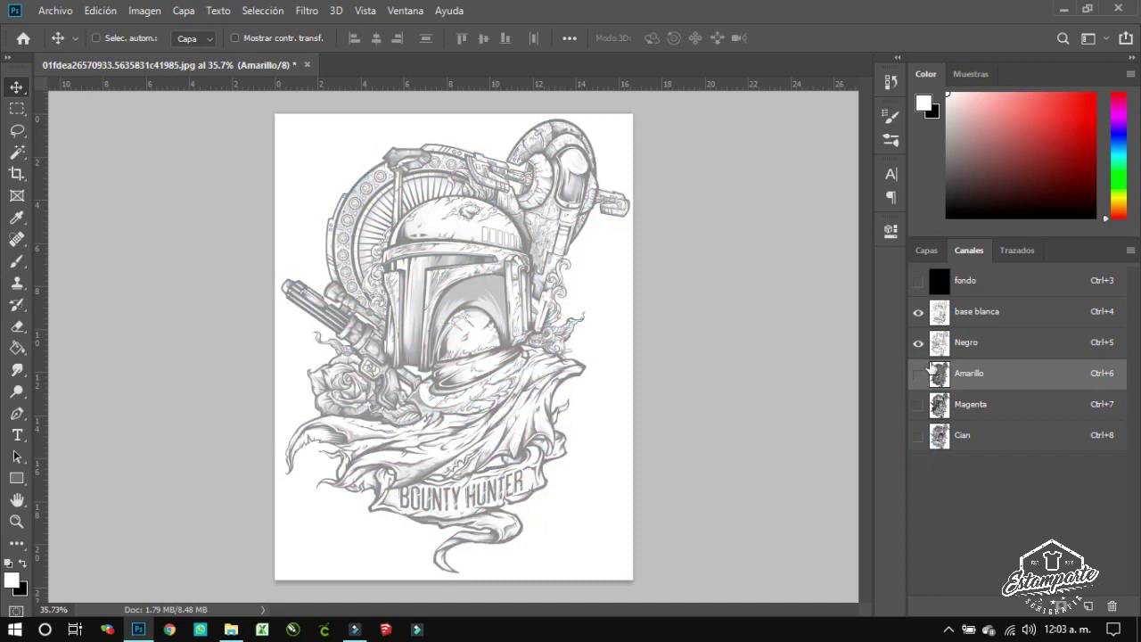
click(918, 373)
click(918, 342)
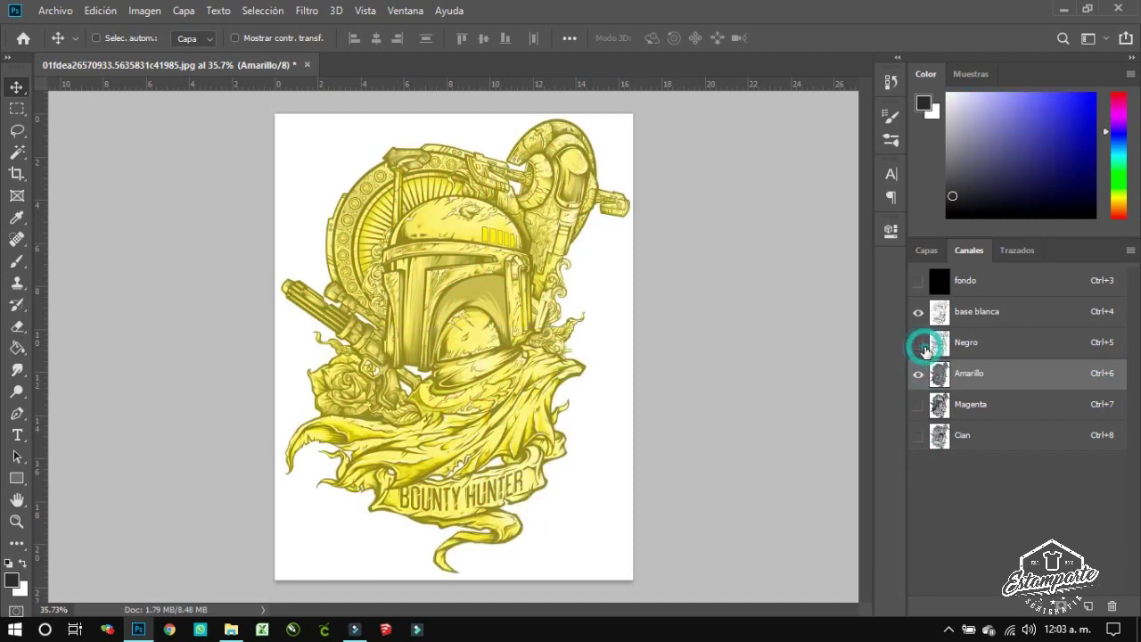
click(965, 375)
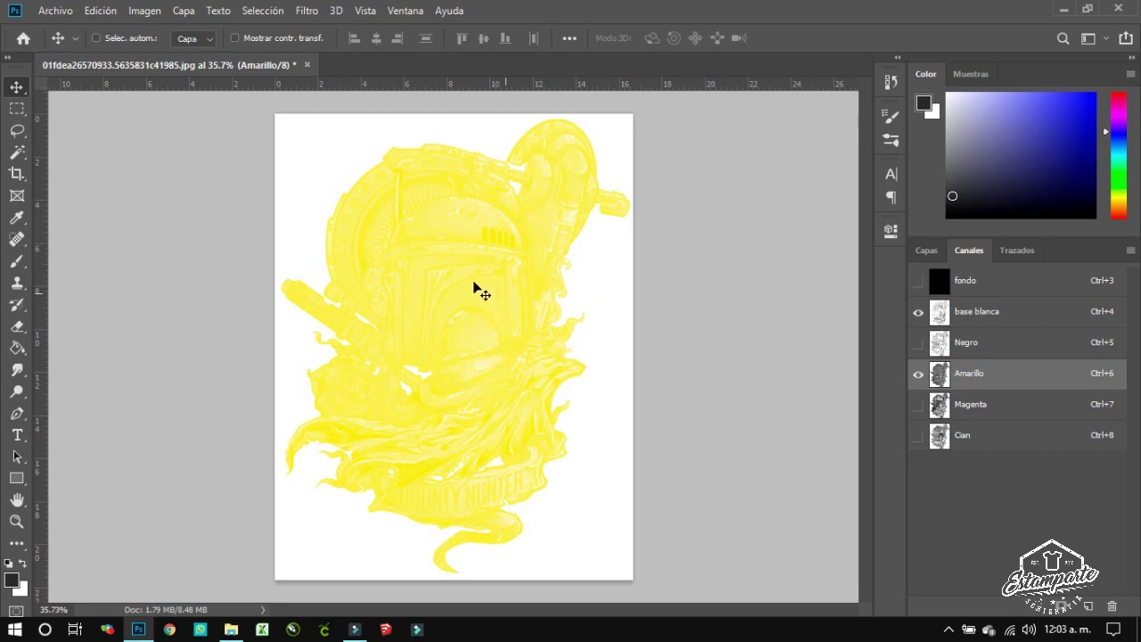
- Briefly compare the Negro plate over the yellow, then hide it again
scroll(478, 267, up, 1)
scroll(477, 267, up, 1)
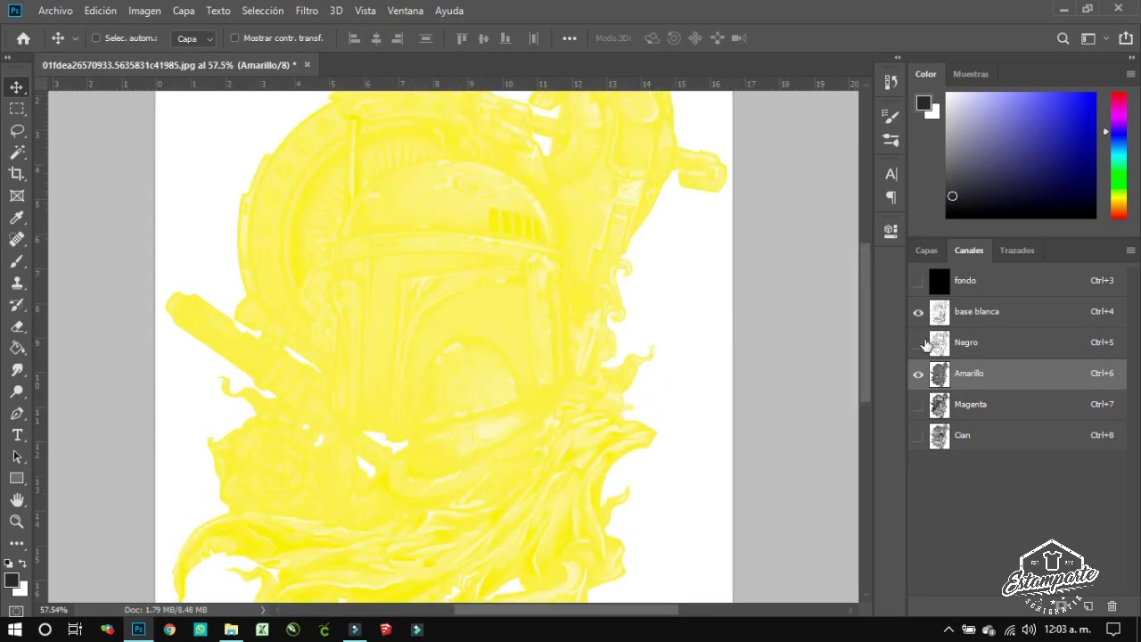
click(919, 343)
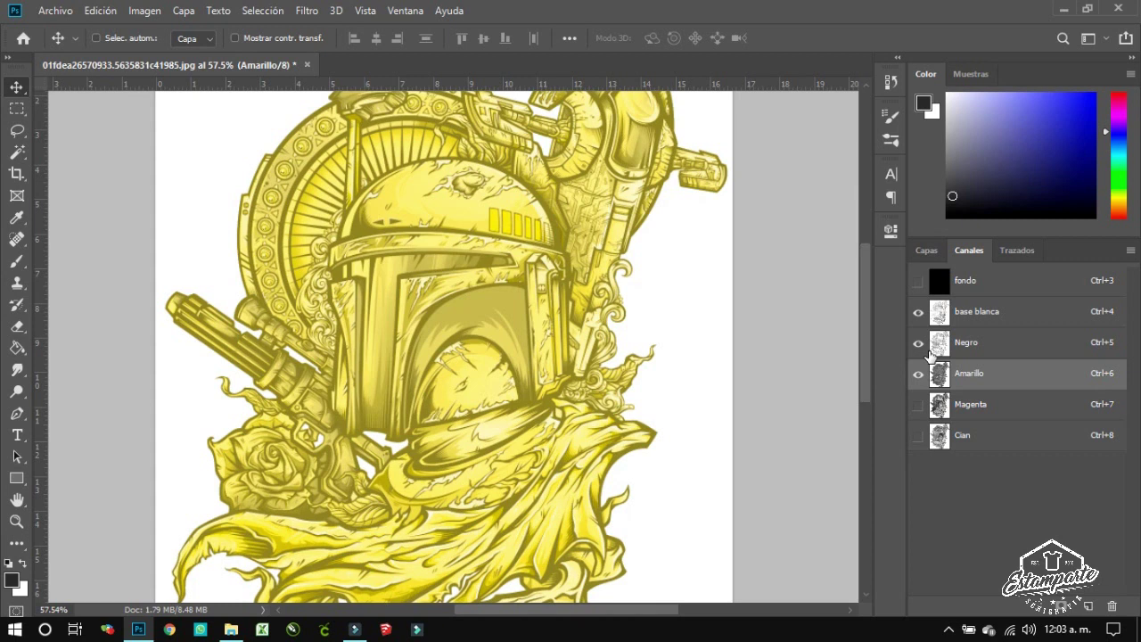
click(918, 342)
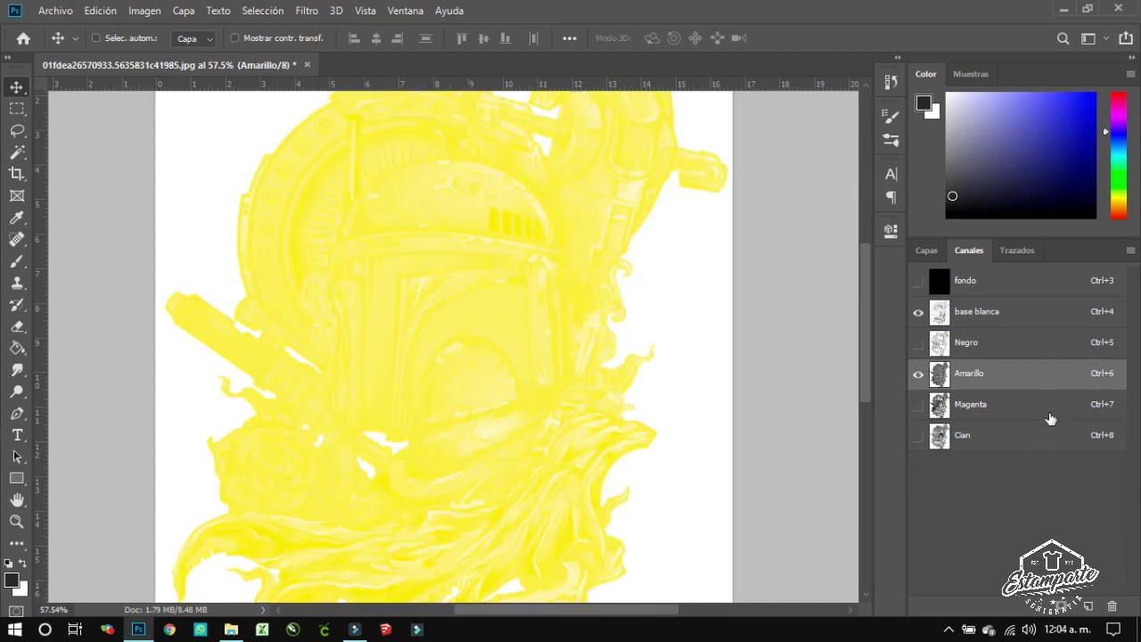
click(145, 12)
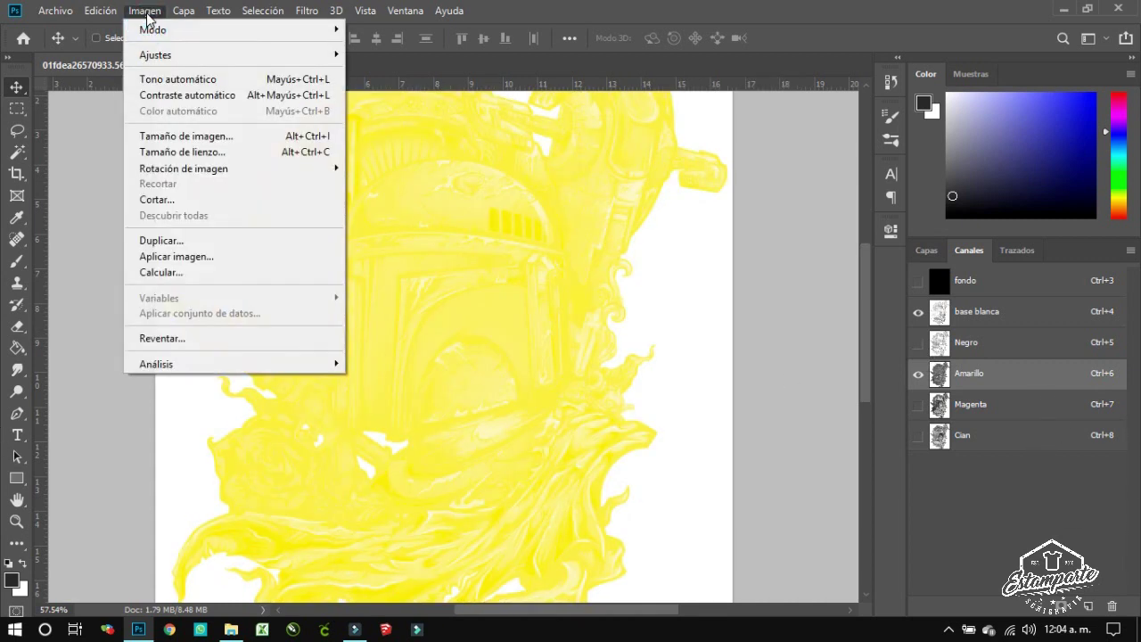
- Set Apply Image on Amarillo to source Negro, inverted, Añadir blending, comparing with preview off
click(176, 256)
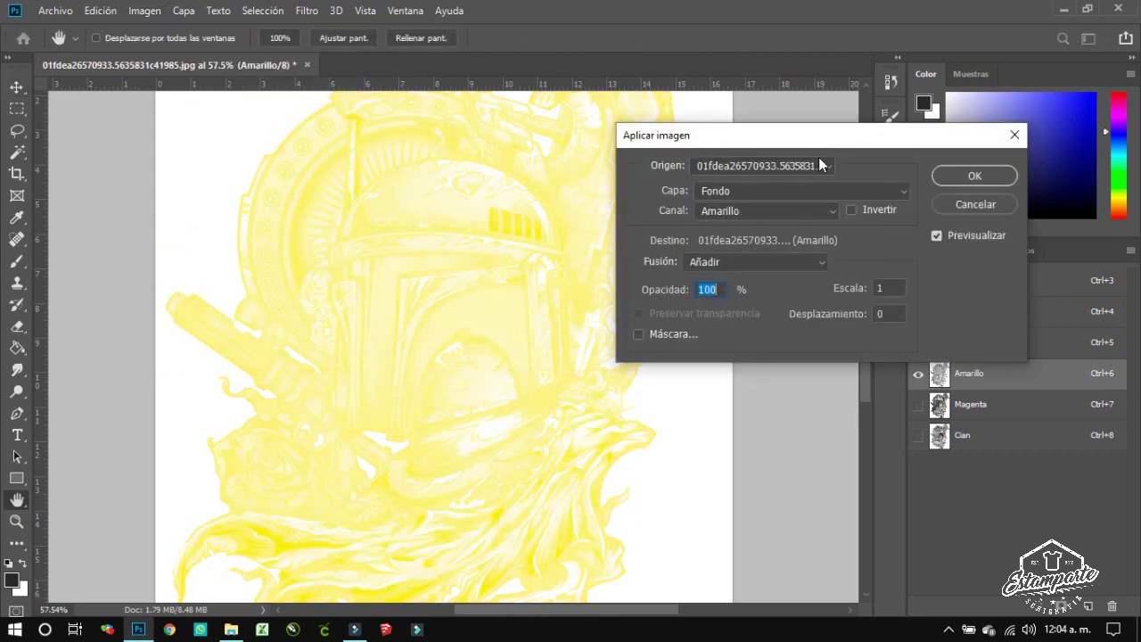
click(793, 213)
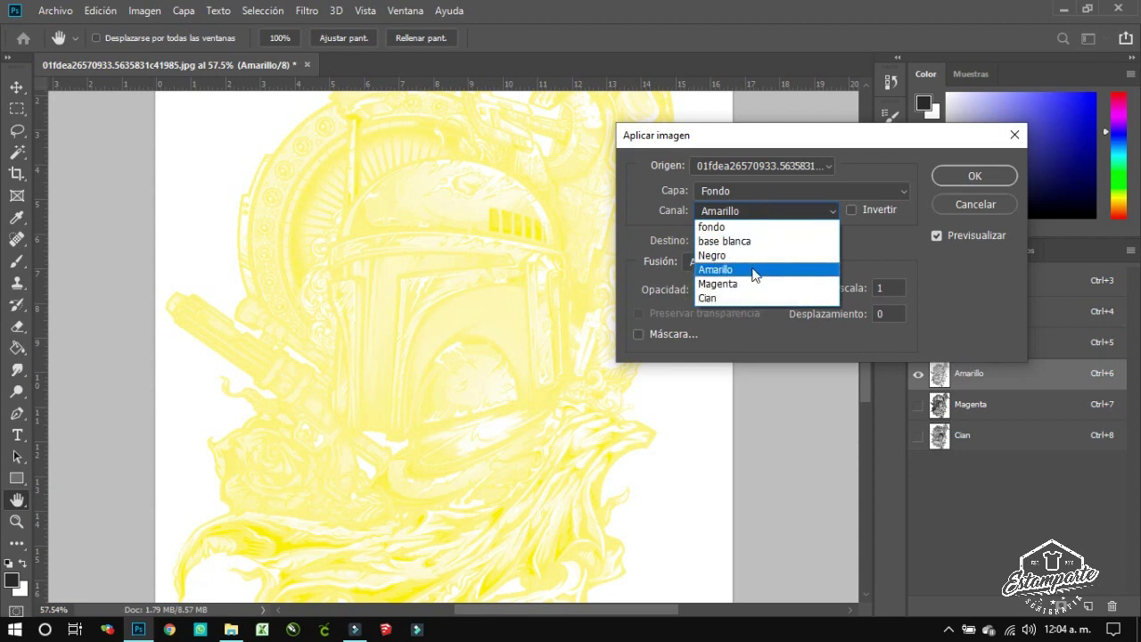
click(754, 256)
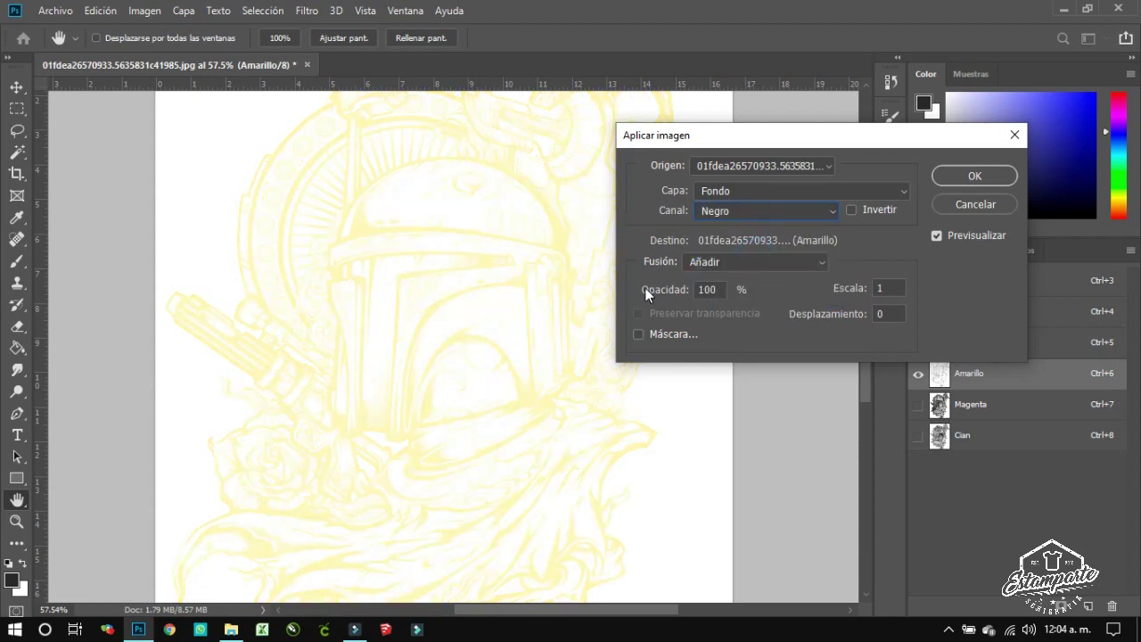
click(757, 259)
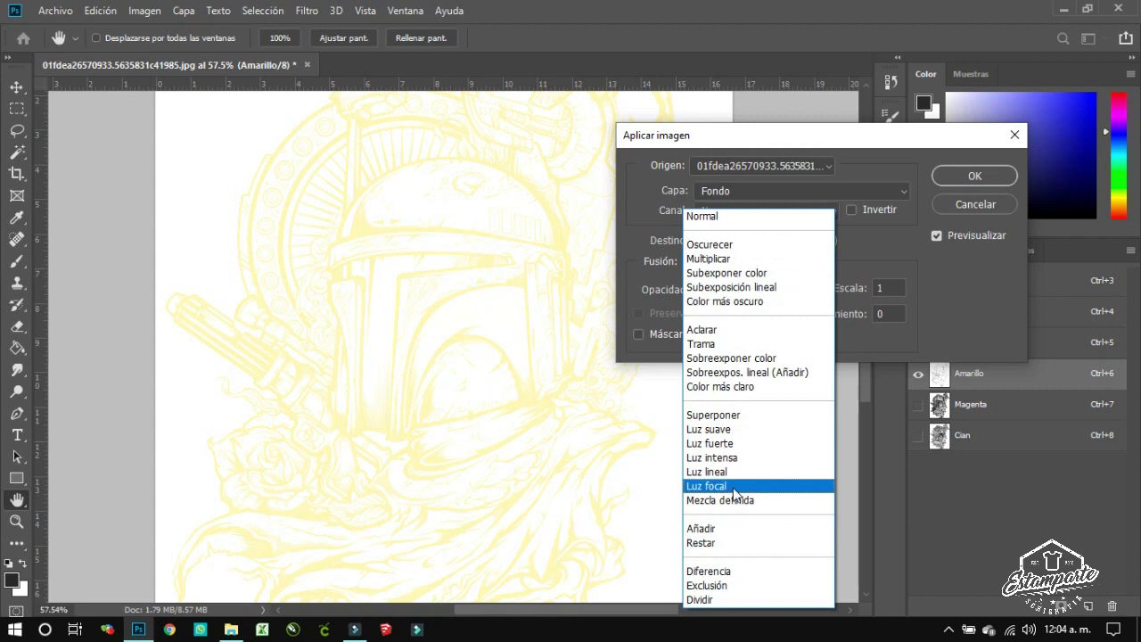
click(714, 530)
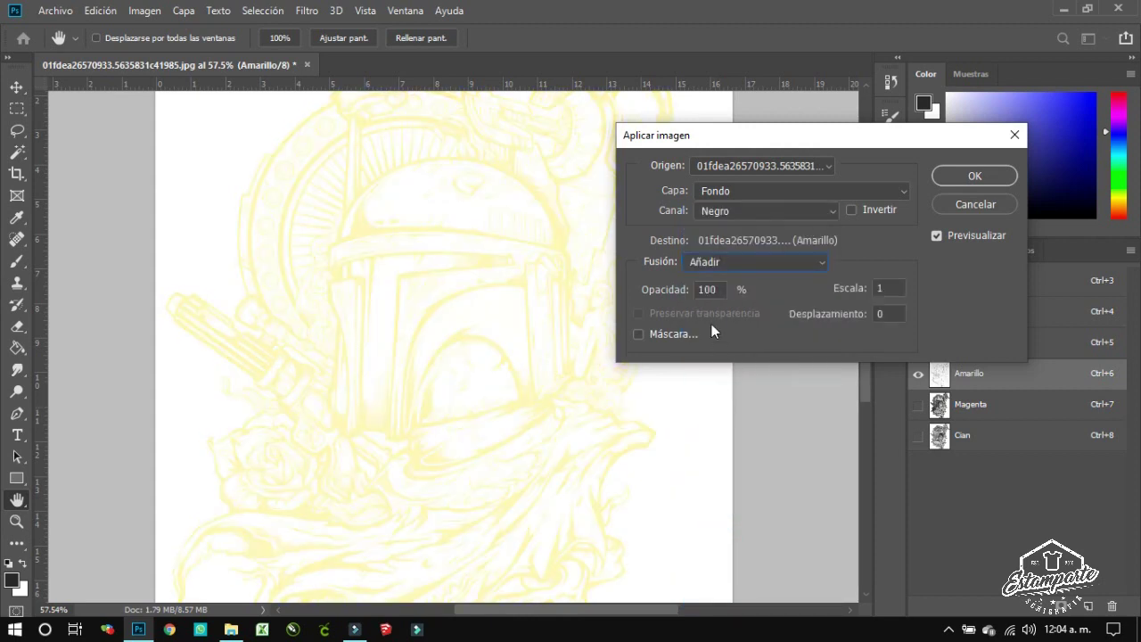
click(852, 211)
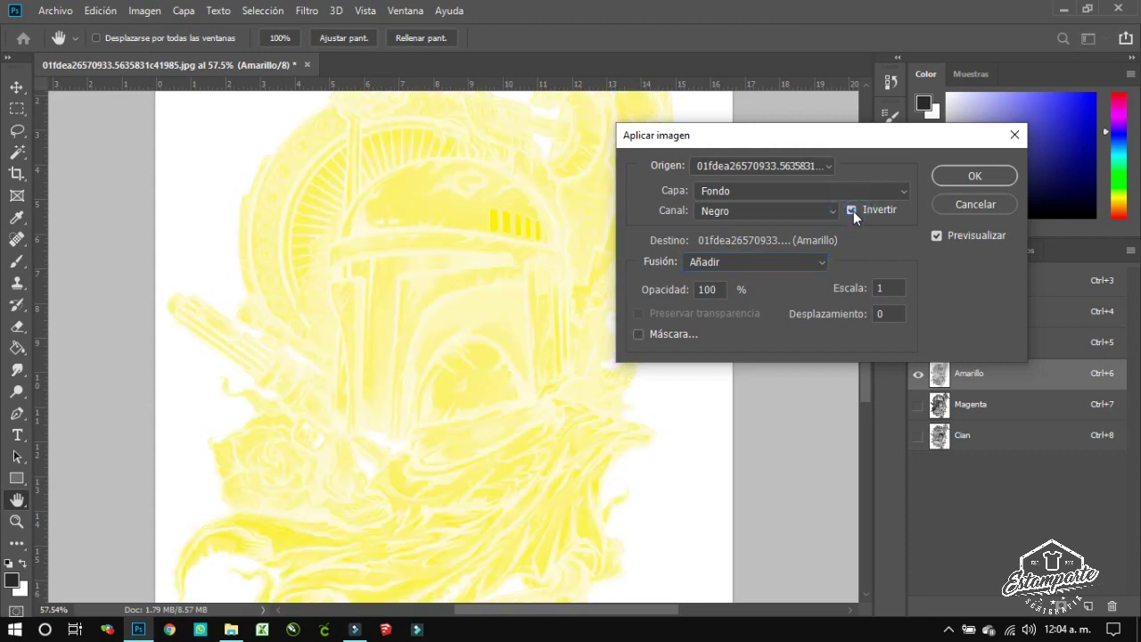
click(937, 235)
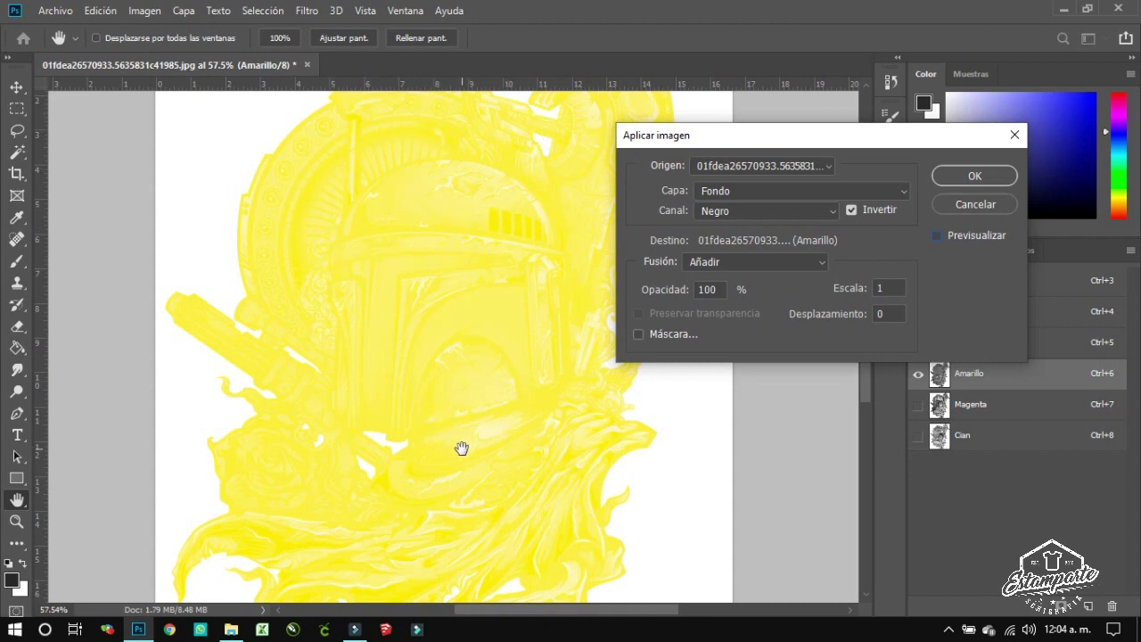
click(936, 235)
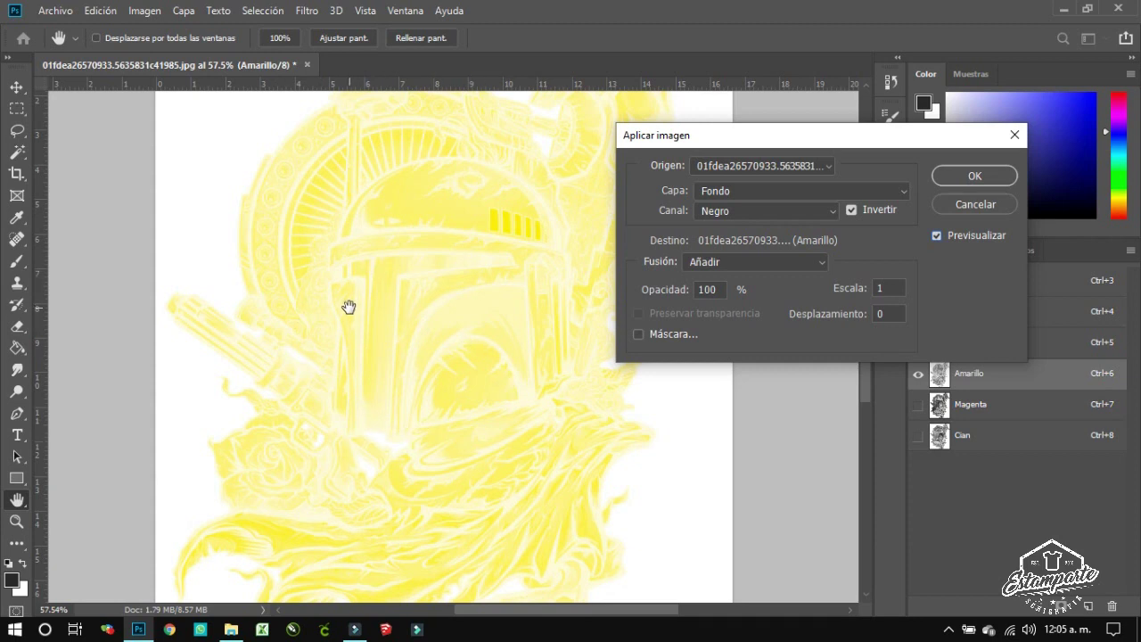
- Confirm the Apply Image on Amarillo, then show and select the Magenta channel
click(974, 177)
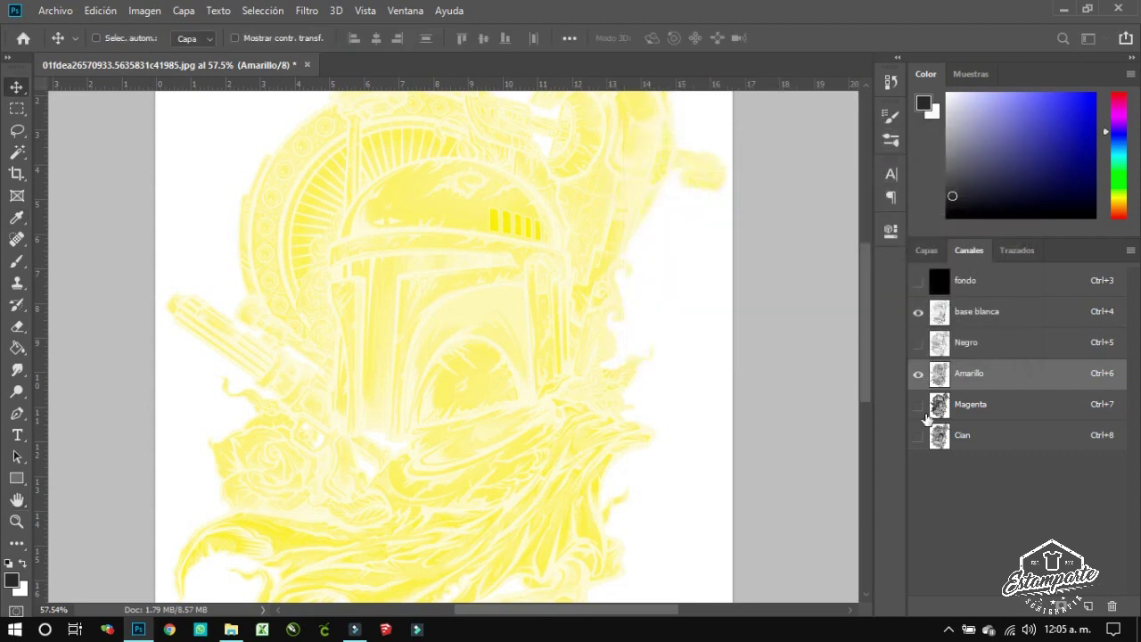
click(918, 404)
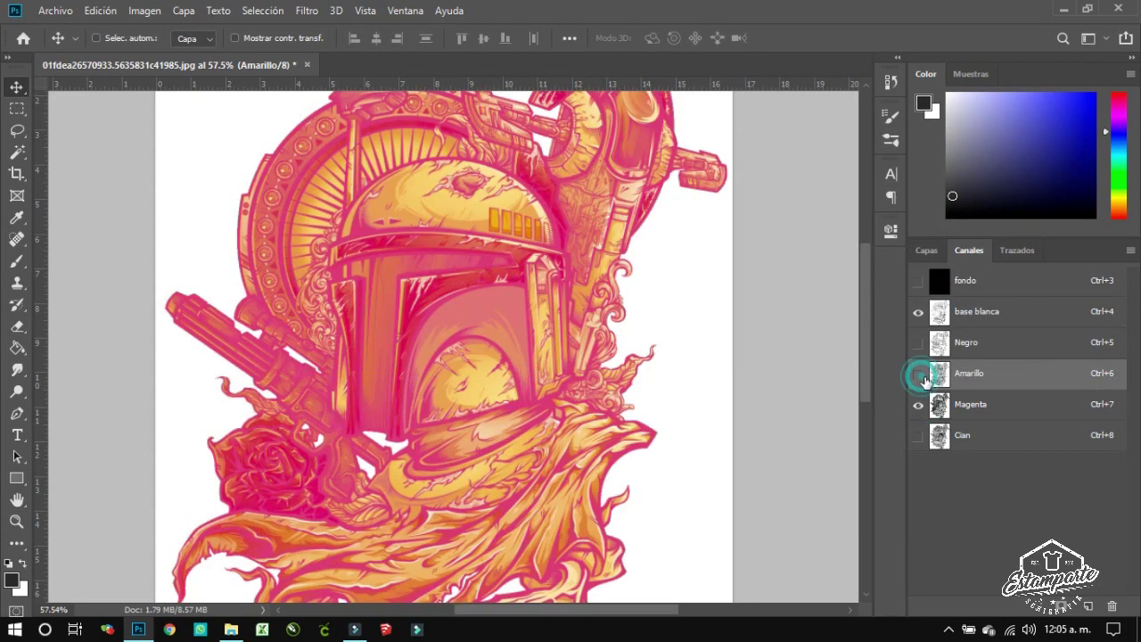
click(918, 374)
click(970, 408)
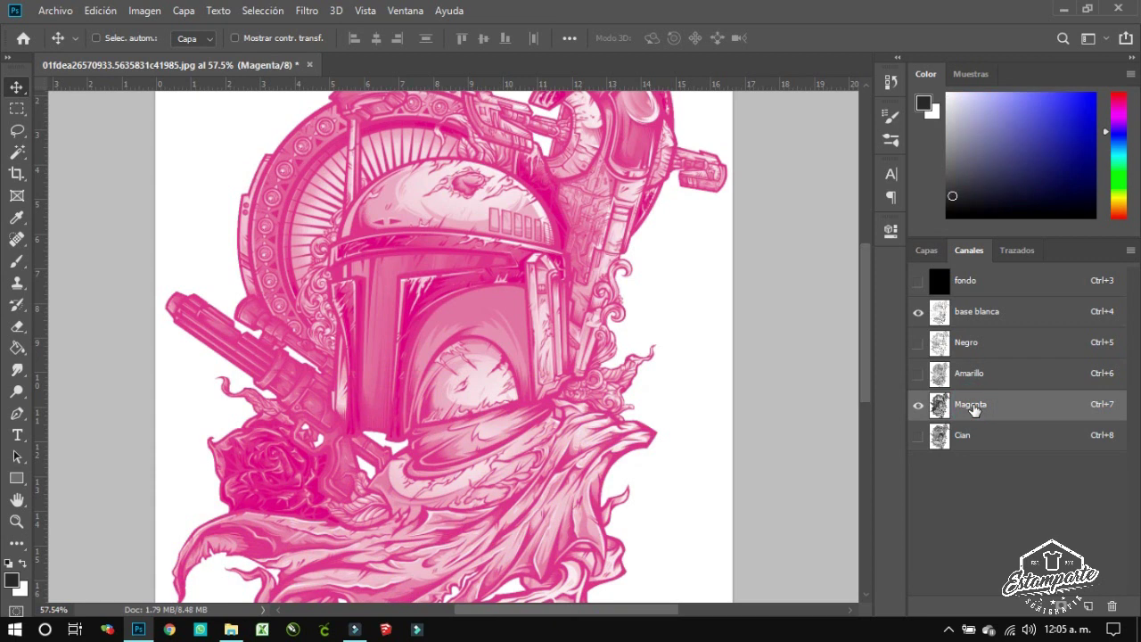
- Add the inverted Negro channel to Magenta via Apply Image, then show Cian alone with Ctrl+8
click(143, 16)
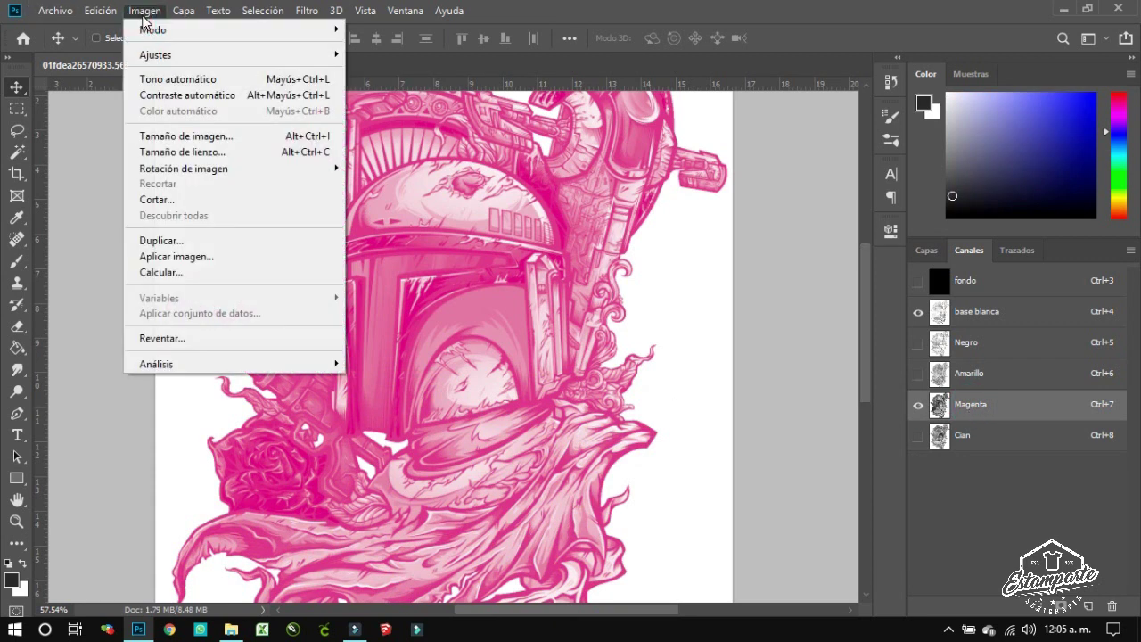
click(190, 257)
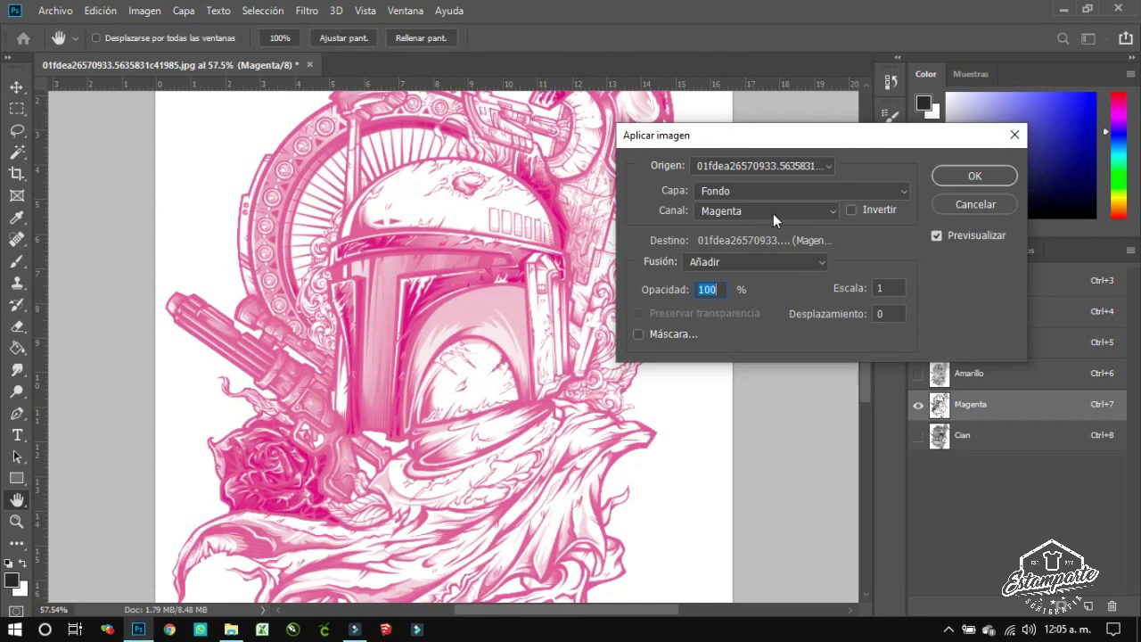
click(772, 214)
click(736, 261)
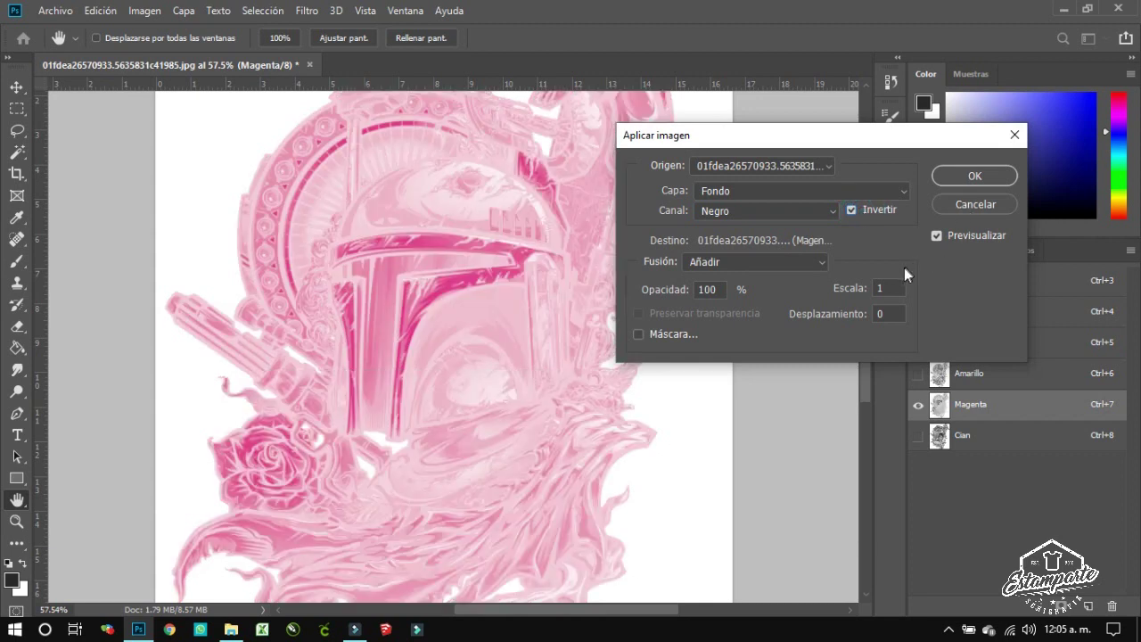
key(Return)
key(v)
key(ctrl+8)
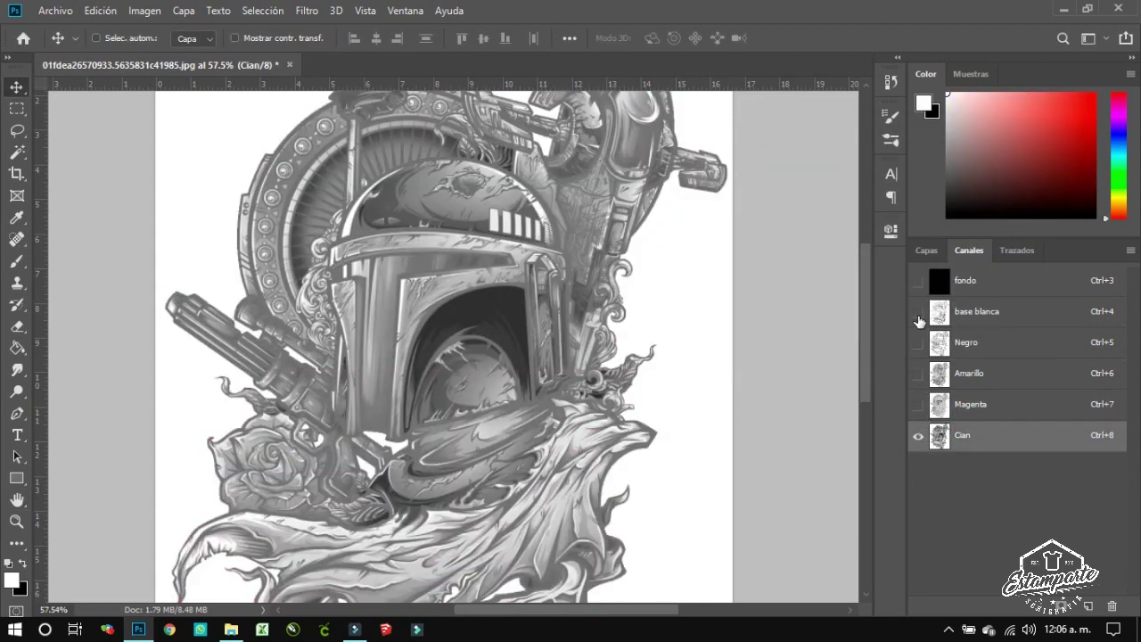
- Review the lightened Magenta plate, then show and select the Cian channel alone
click(918, 311)
click(976, 406)
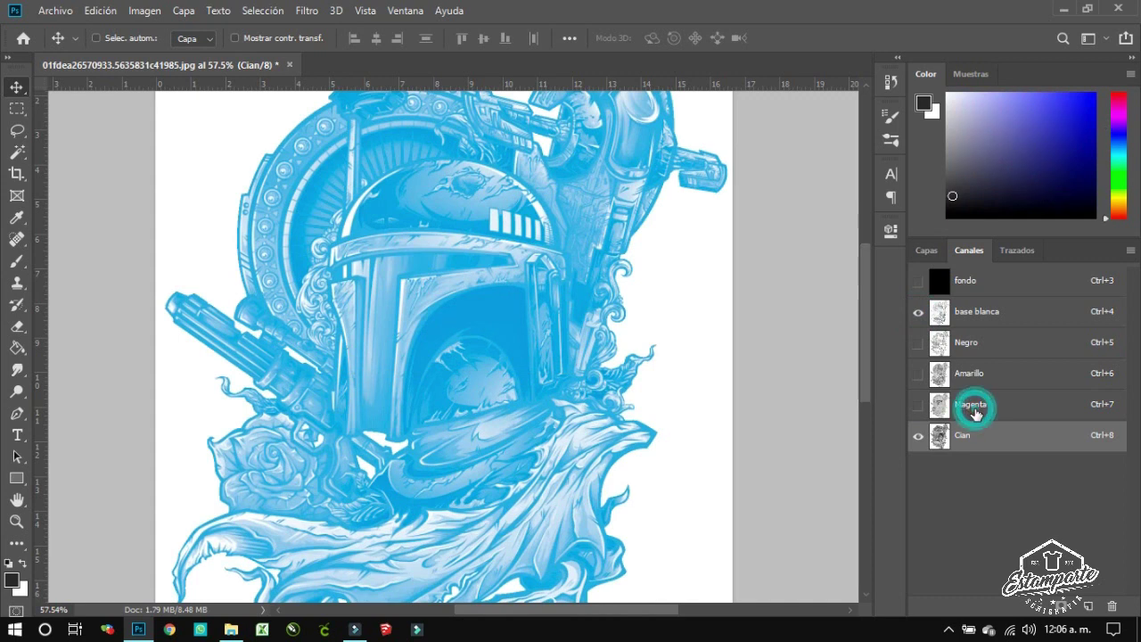
click(919, 312)
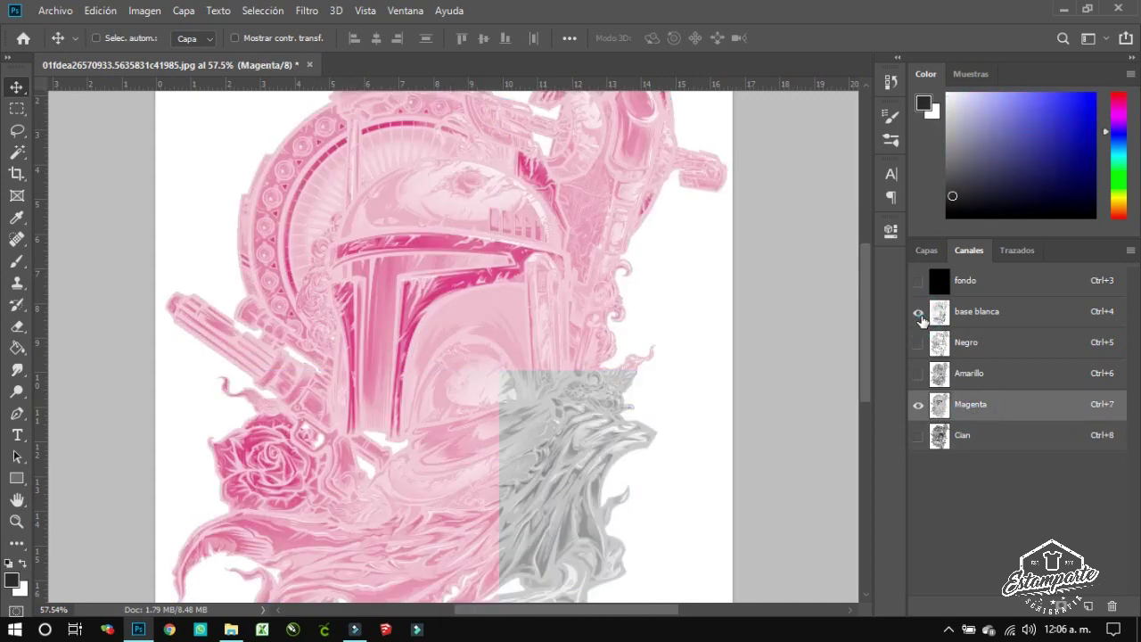
click(918, 435)
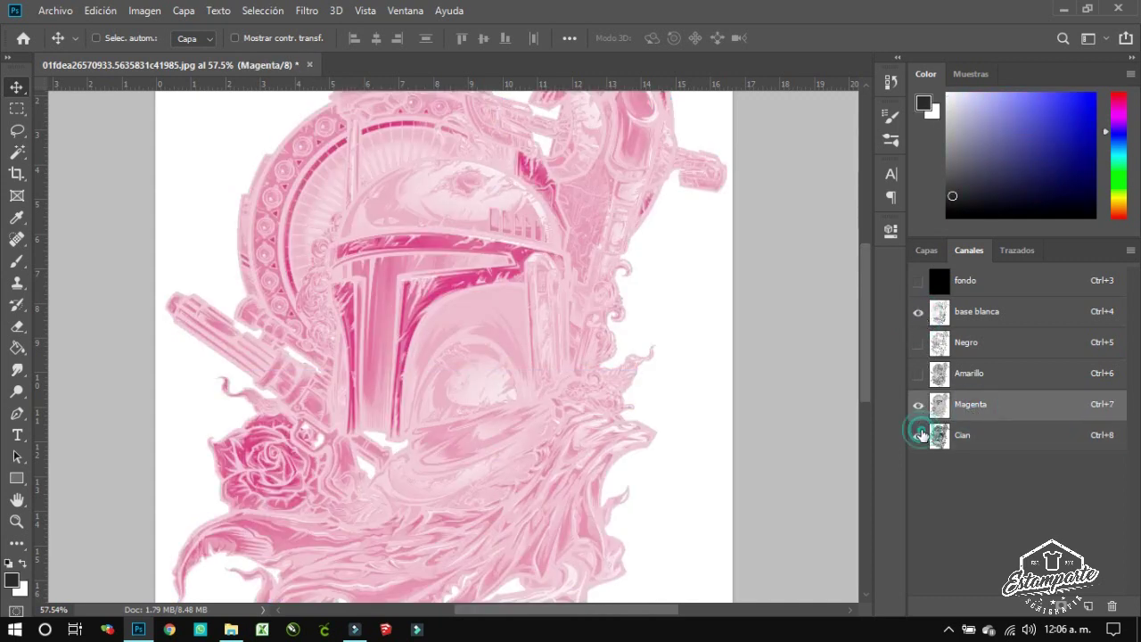
click(918, 404)
click(1002, 442)
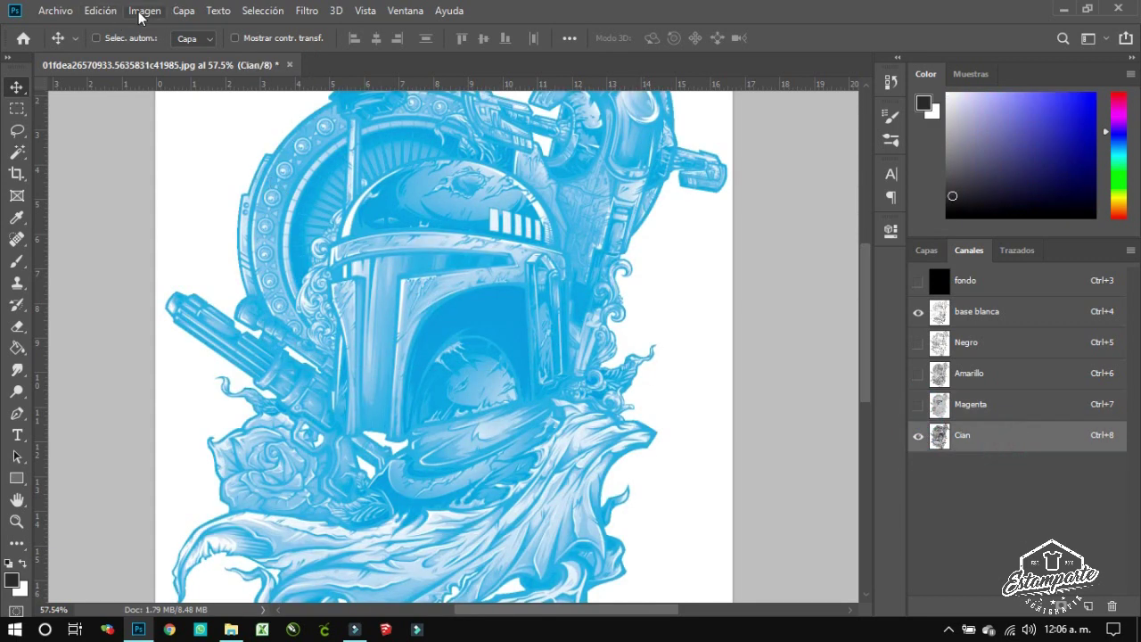
- Apply Image to Cian with source Negro inverted, Añadir blending
click(142, 11)
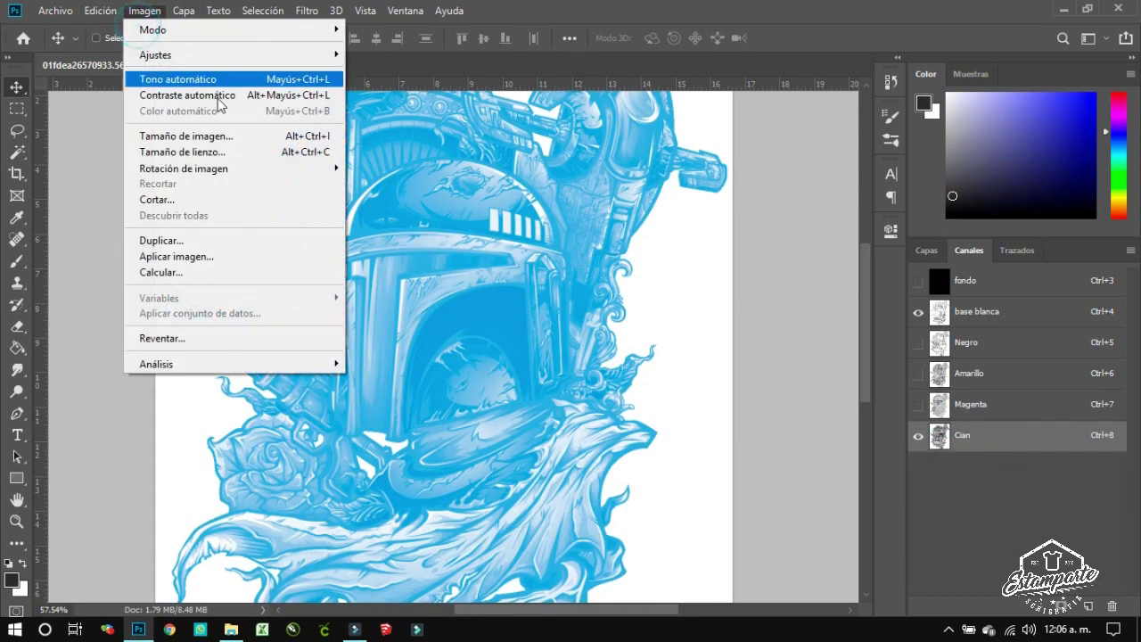
click(216, 257)
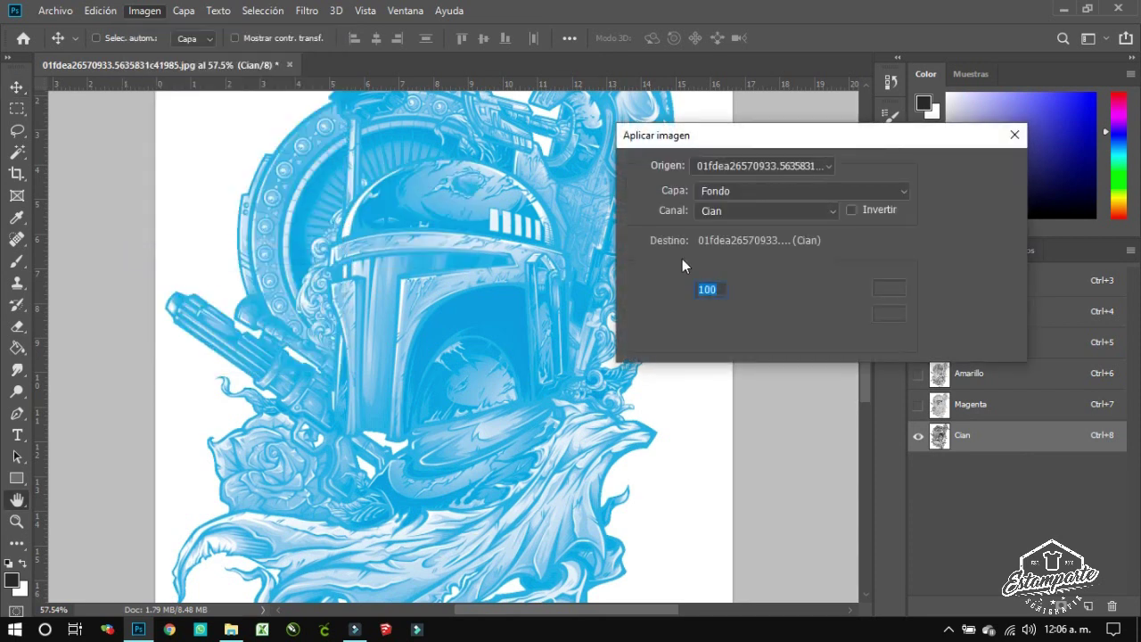
click(742, 210)
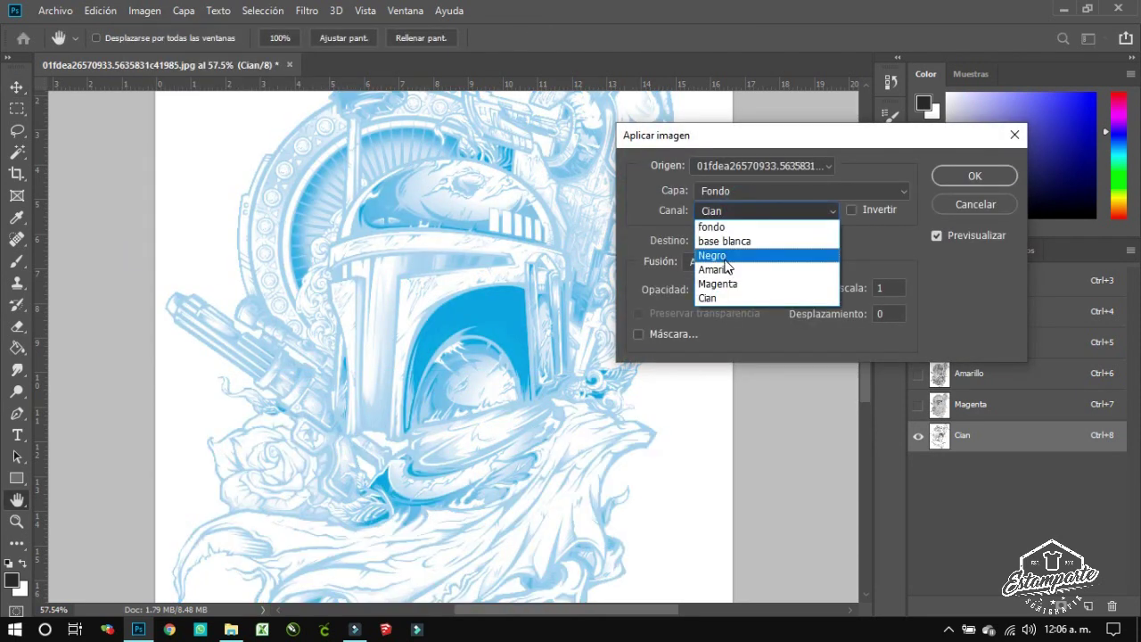
click(725, 256)
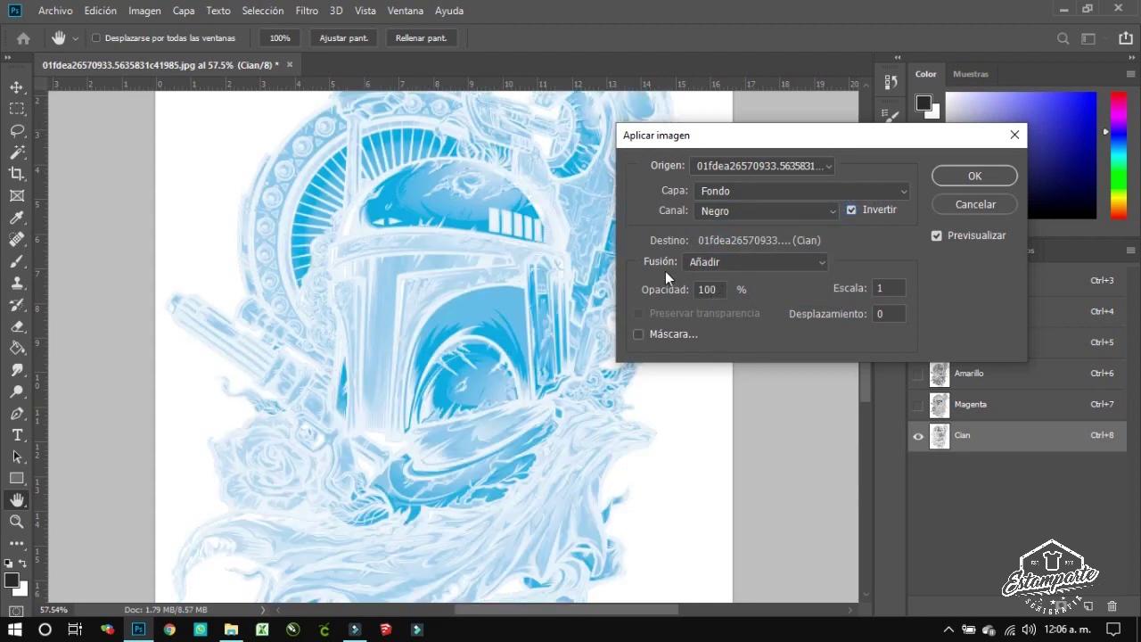
click(964, 171)
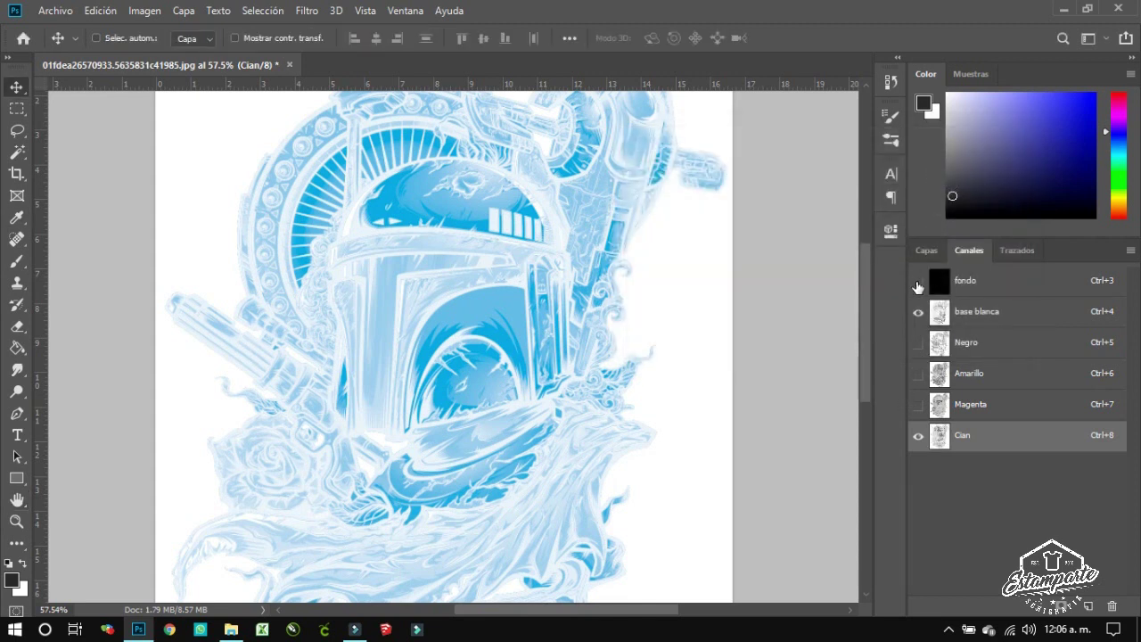
- Show base blanca, fondo, Negro, Amarillo and Magenta for a full-colour composite preview
click(918, 312)
click(918, 281)
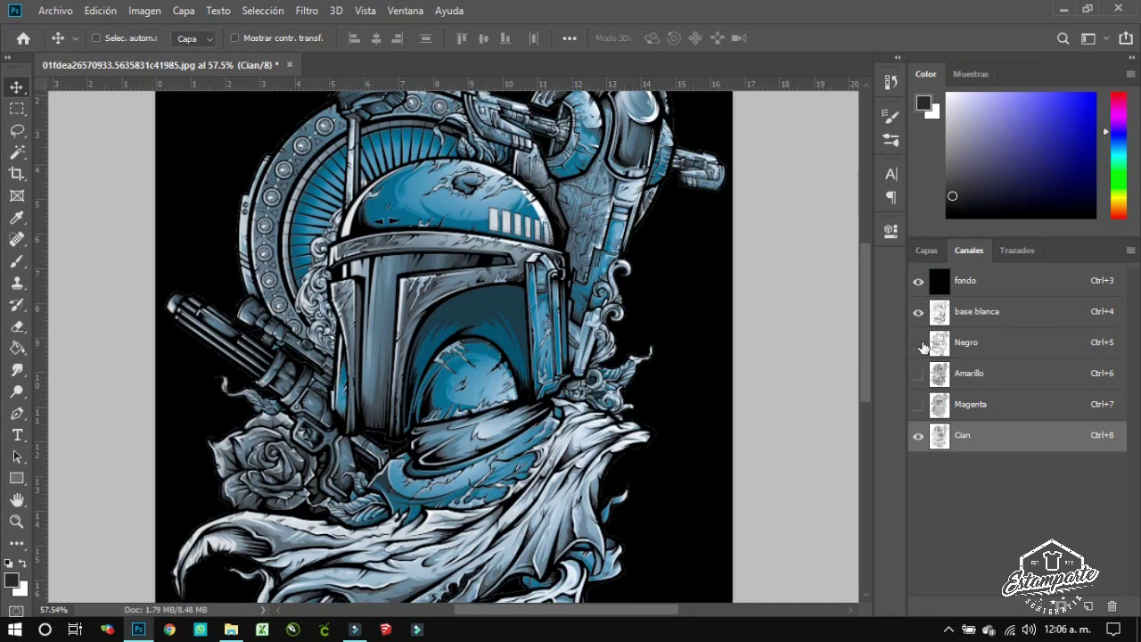
click(918, 342)
click(918, 374)
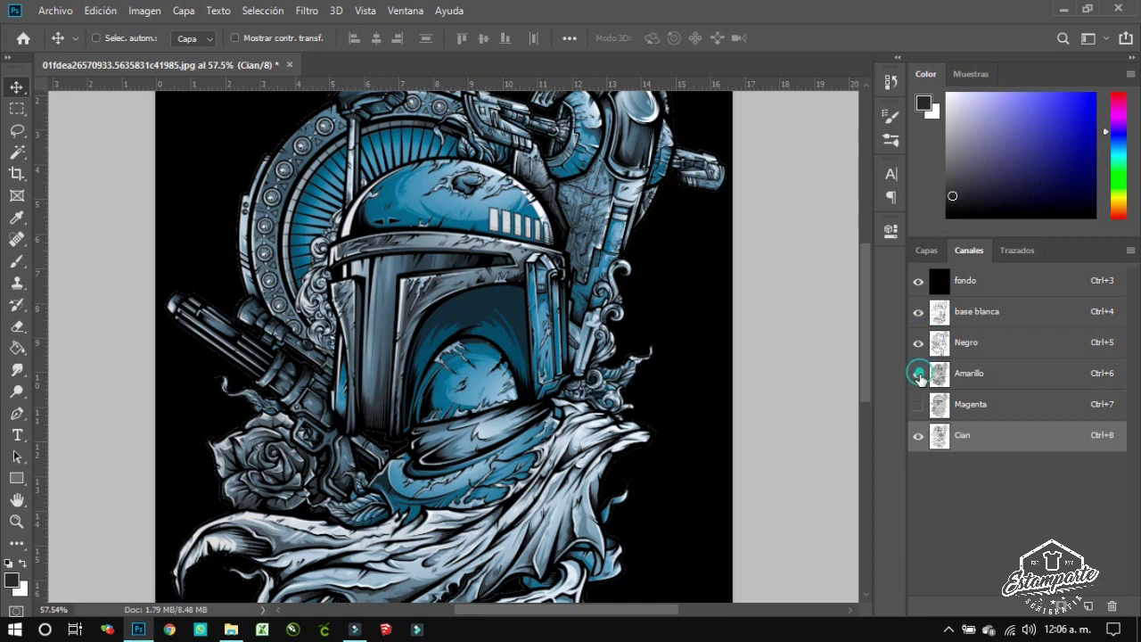
click(918, 404)
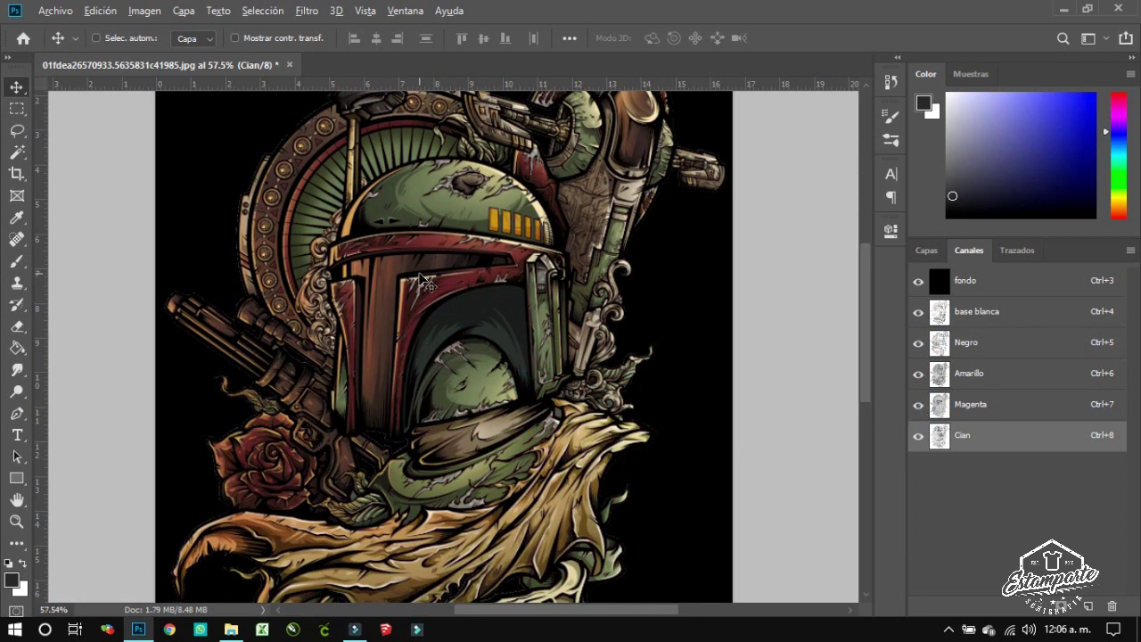
scroll(426, 282, down, 2)
scroll(451, 299, up, 1)
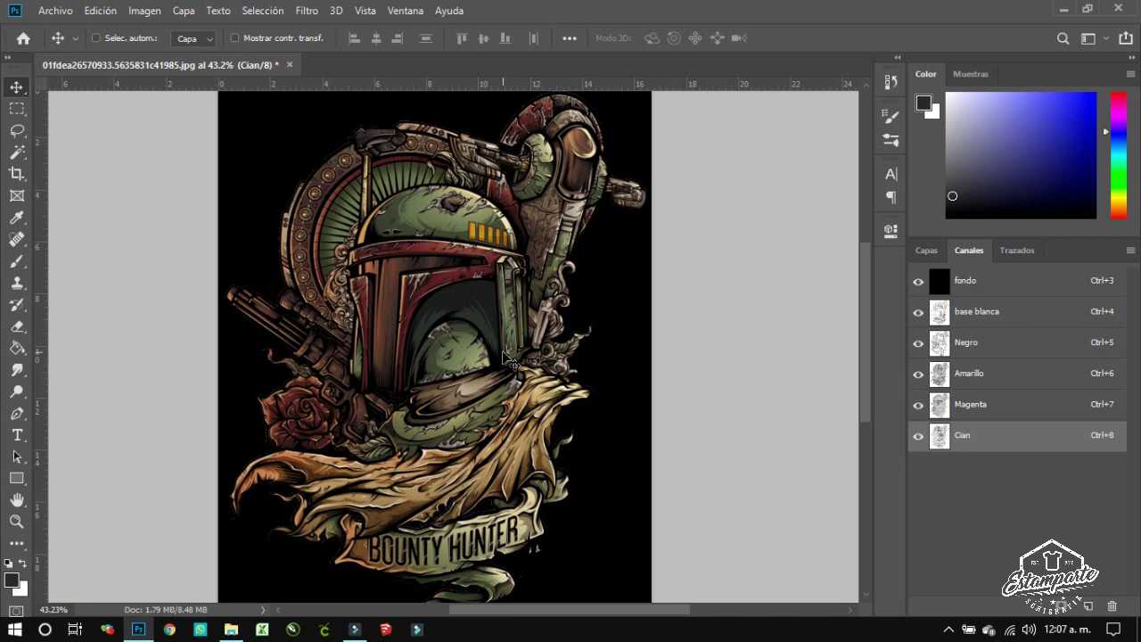
- Hide Amarillo, Magenta, Cian and fondo, and select the Negro channel for editing
click(919, 374)
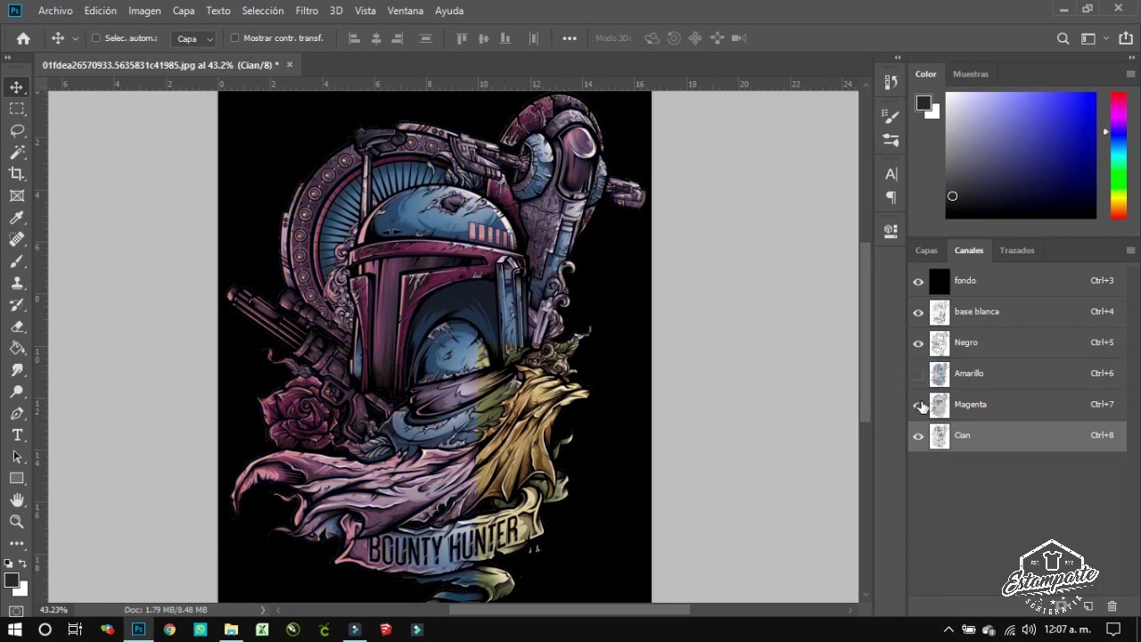
click(918, 404)
click(918, 435)
click(918, 281)
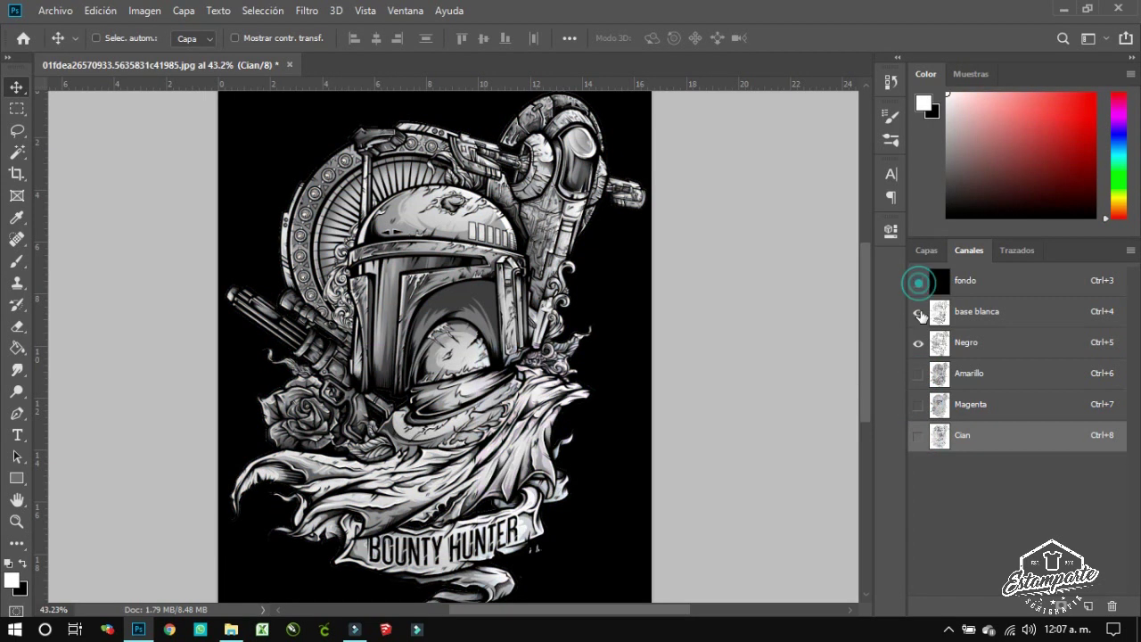
click(991, 338)
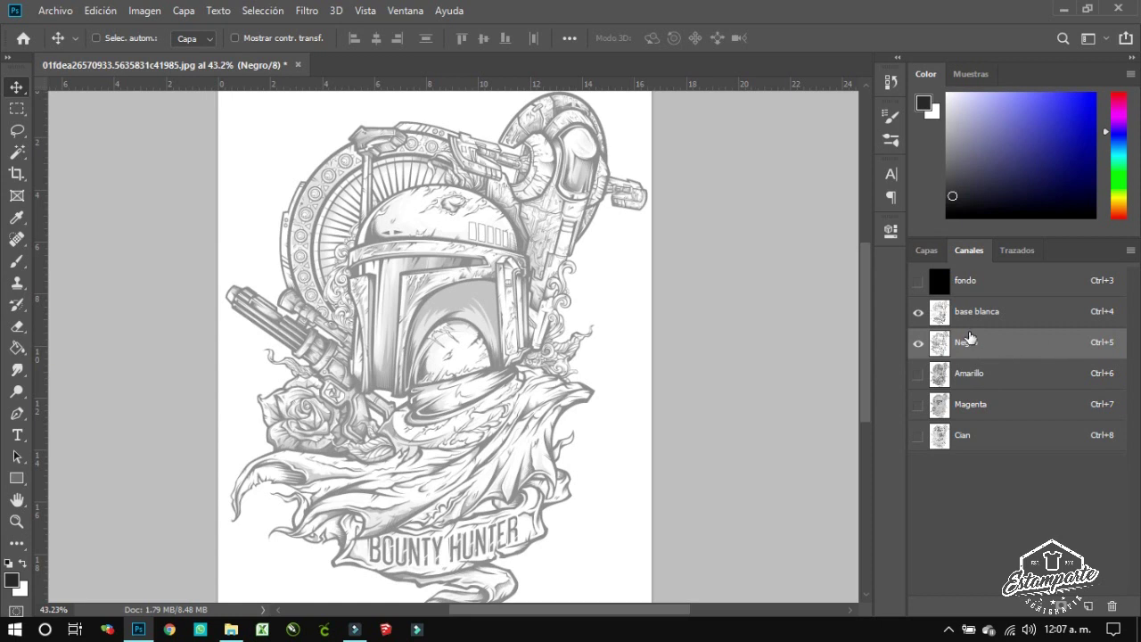
- Toggle Negro off and on to compare, then hide base blanca
click(918, 342)
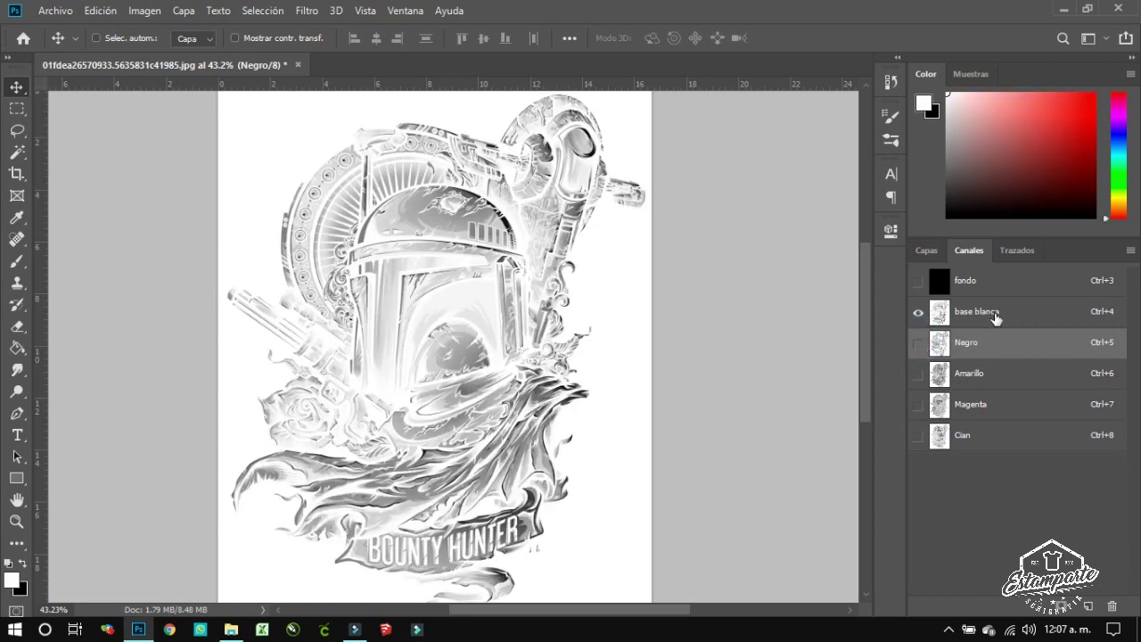
click(918, 342)
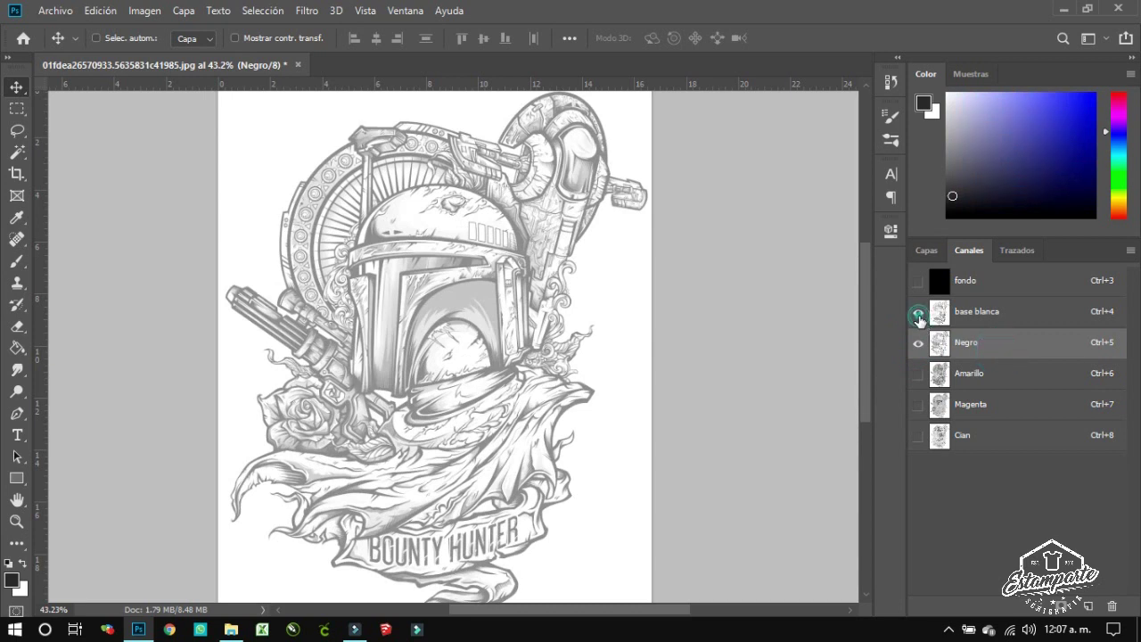
click(918, 311)
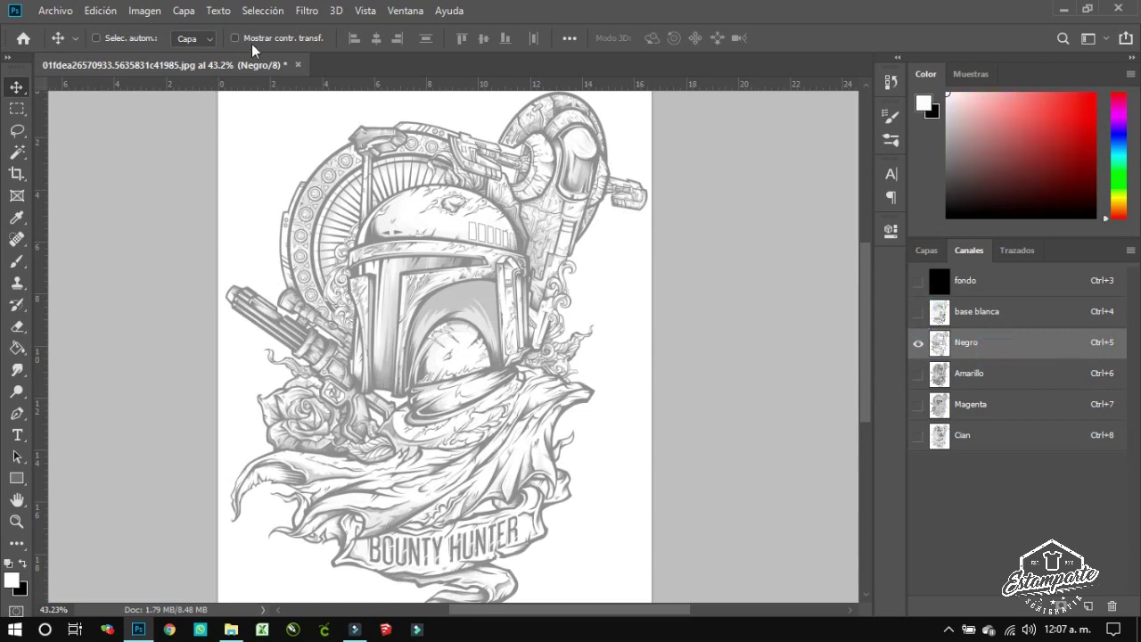
- Apply Levels to Negro with the black input level raised to 101
click(143, 12)
mouse_move(156, 54)
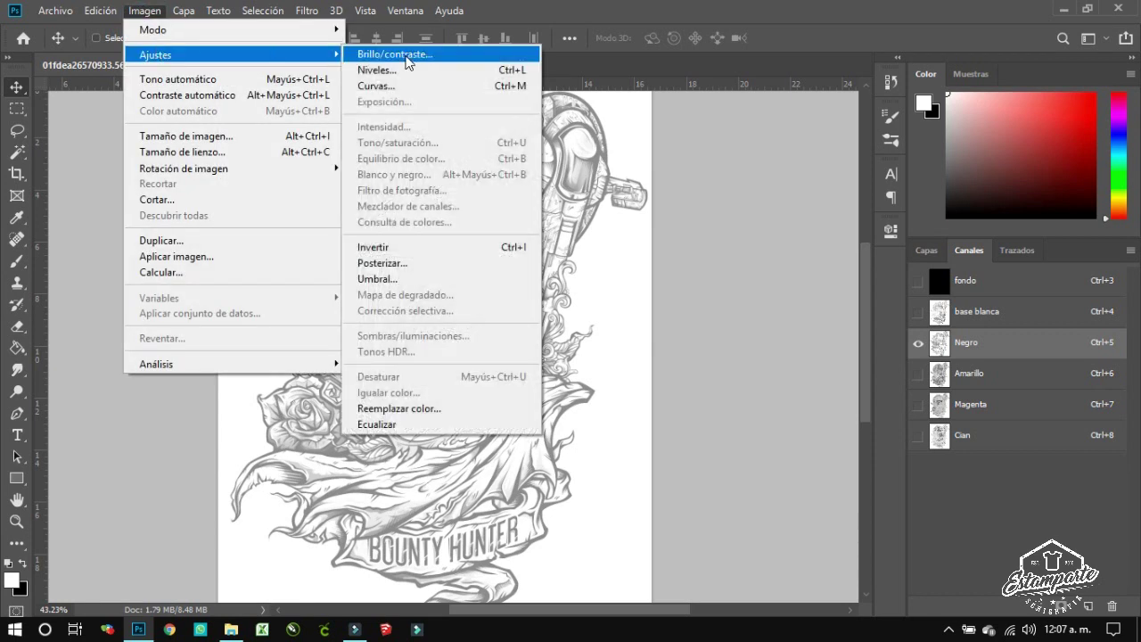
click(378, 69)
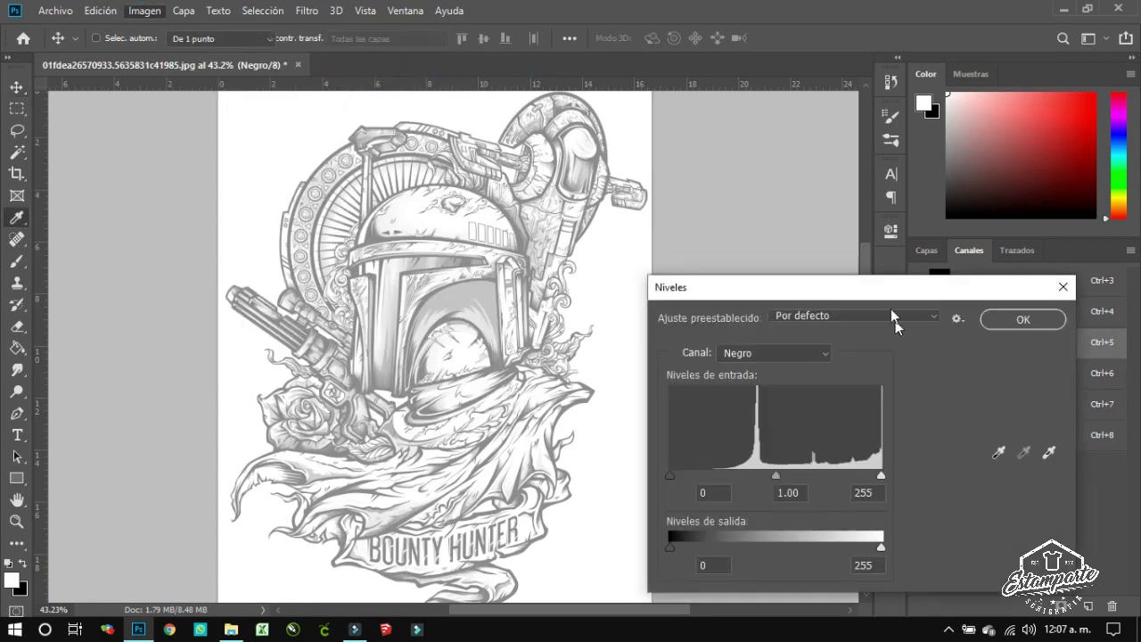
drag(883, 287, 627, 271)
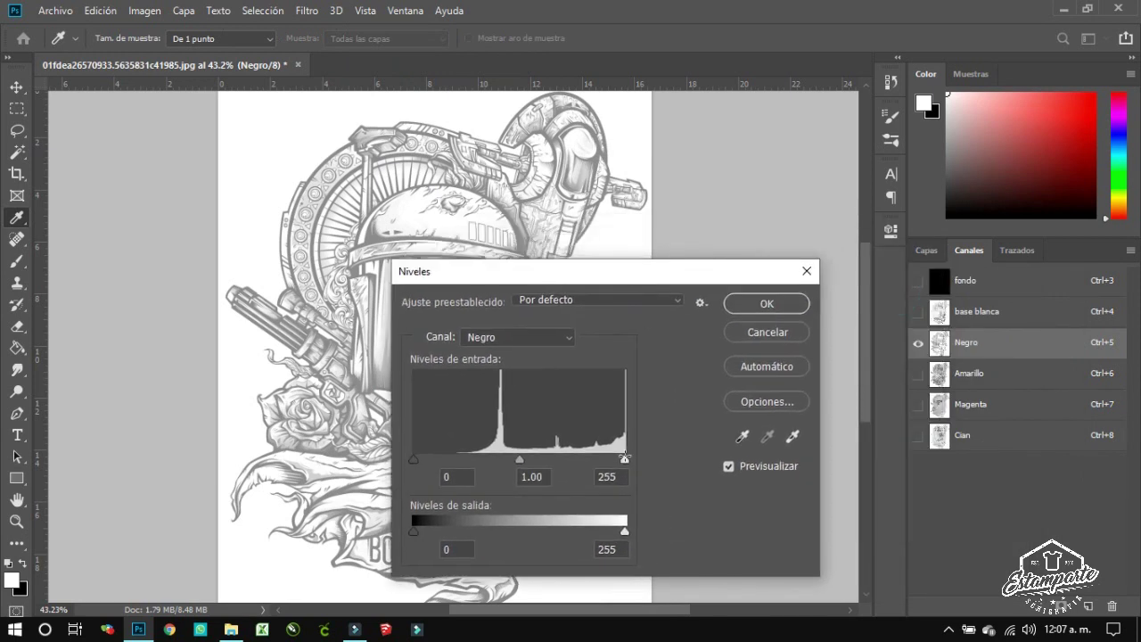
drag(624, 458, 636, 460)
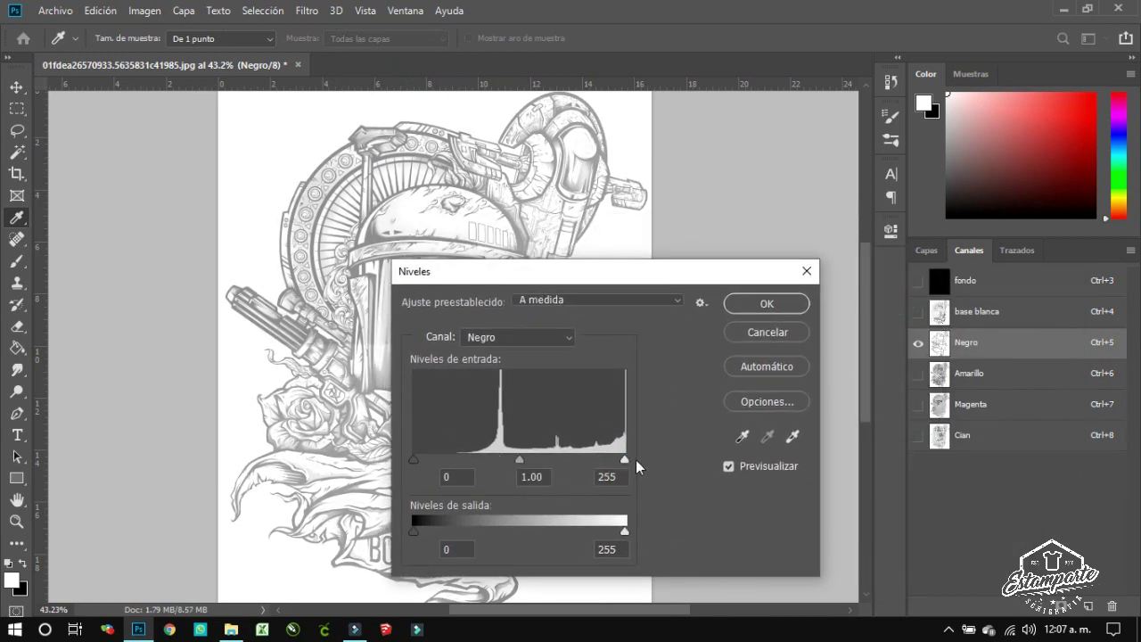
drag(413, 461, 495, 463)
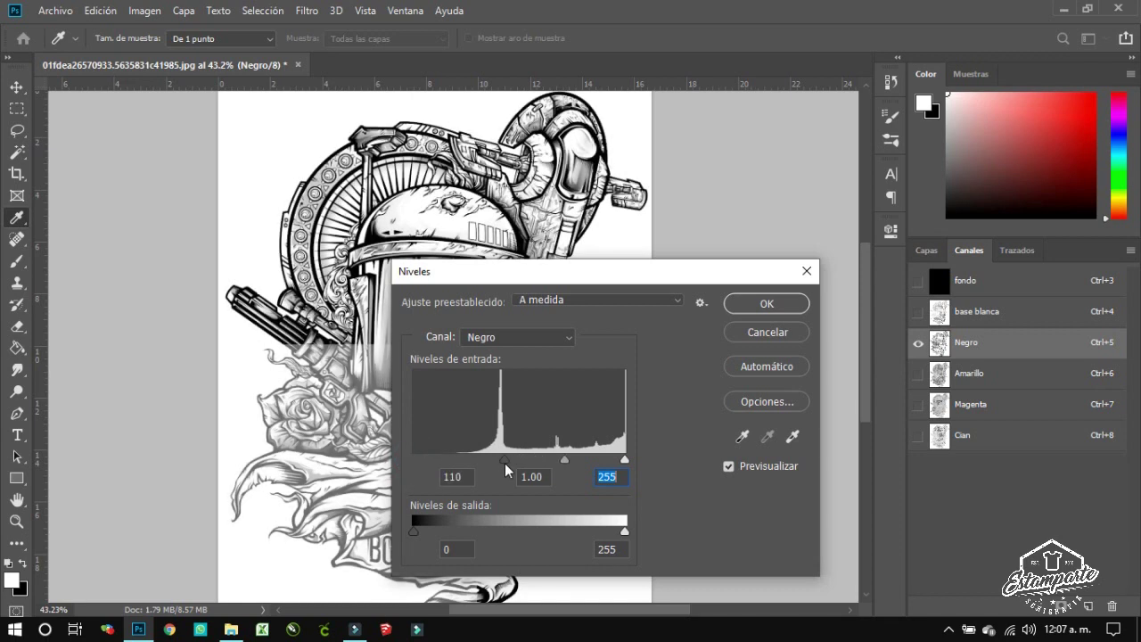
drag(495, 464, 498, 465)
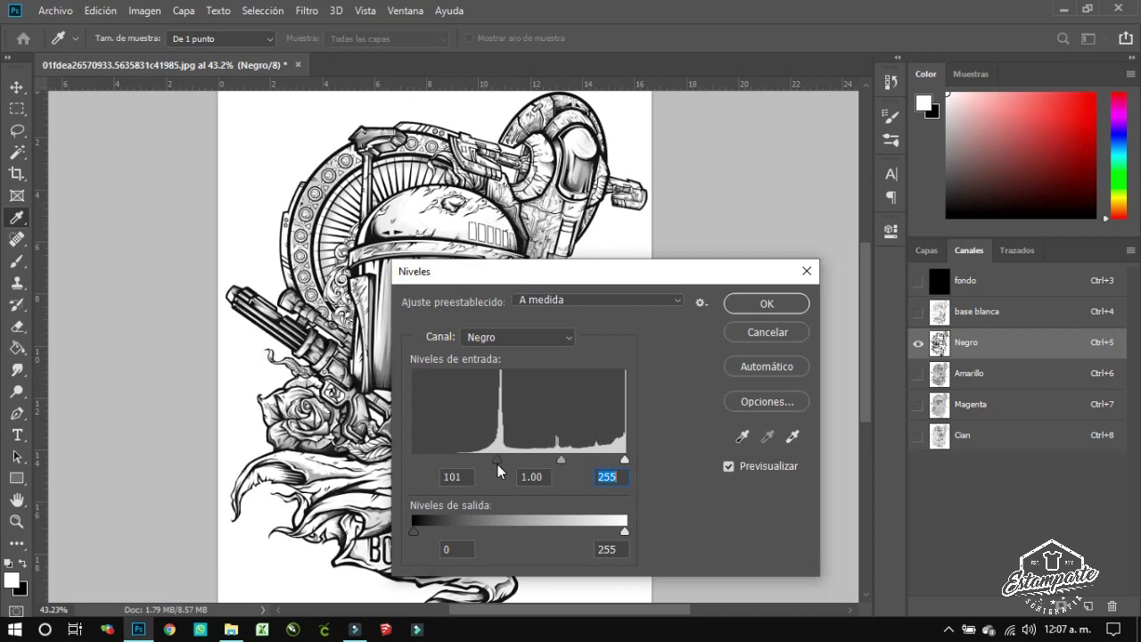
click(766, 303)
- Confirm the Levels change, then select Amarillo and preview Magenta on its own
key(v)
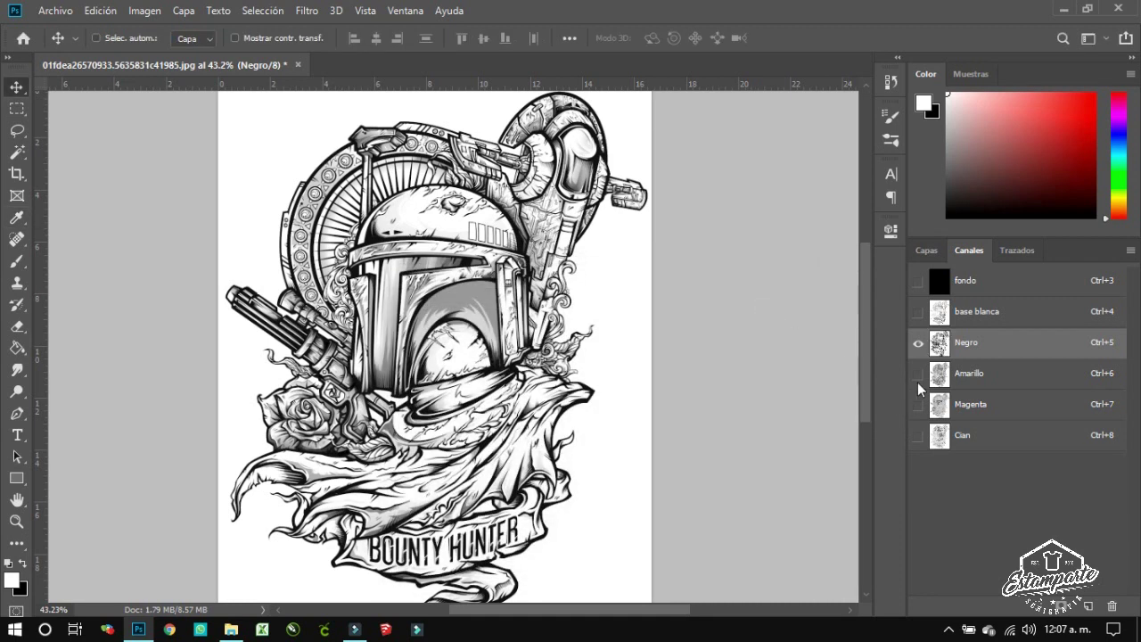
click(918, 375)
click(918, 343)
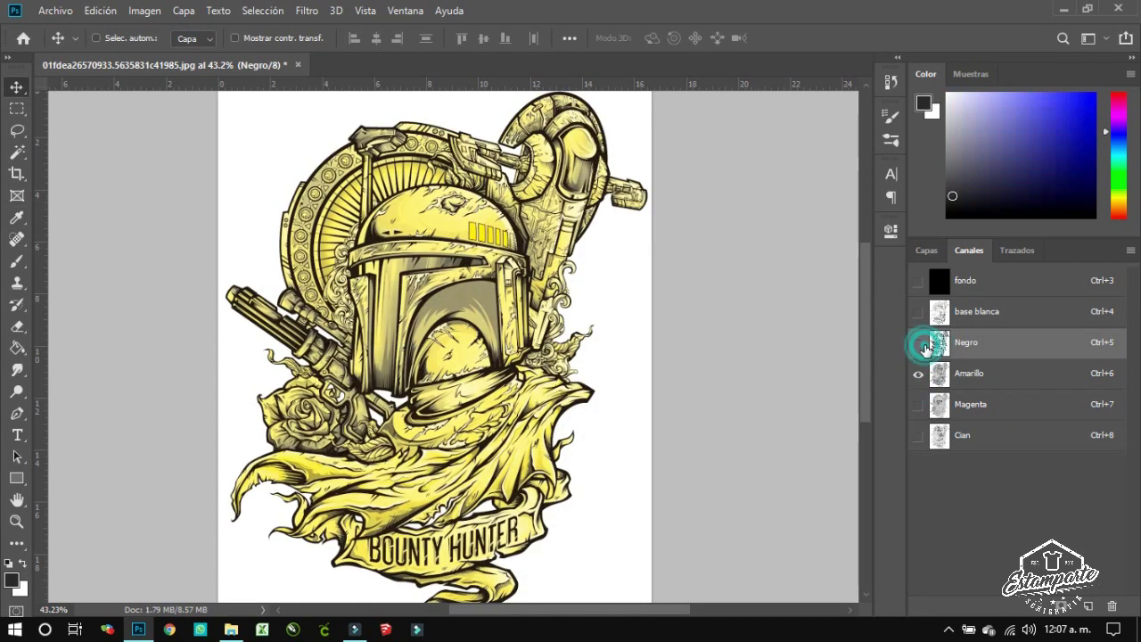
click(966, 374)
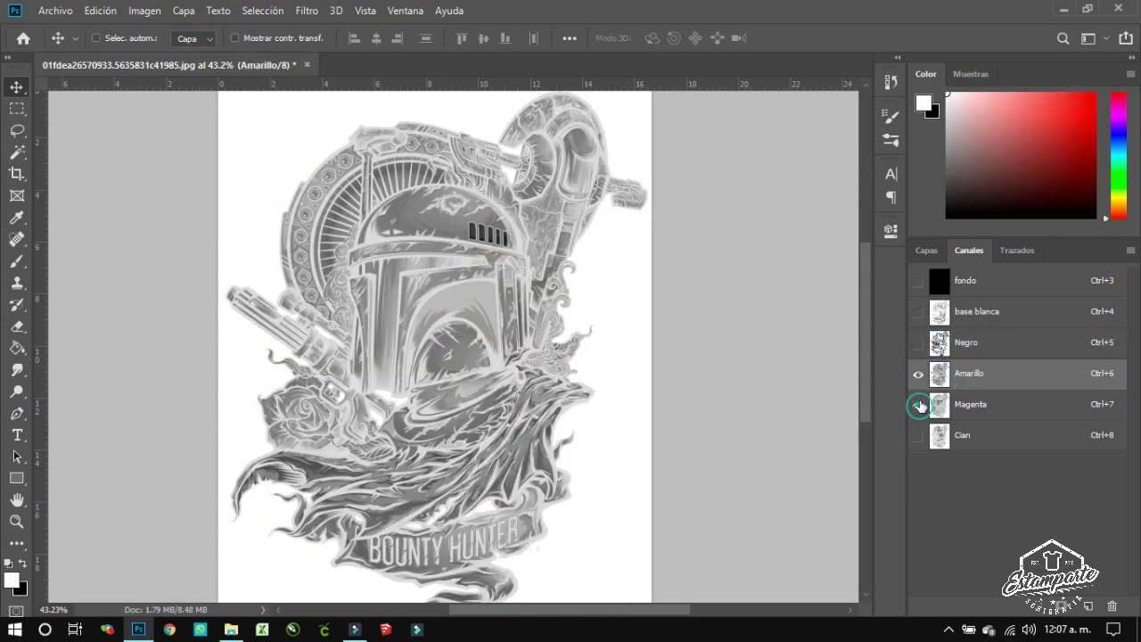
click(918, 405)
click(919, 377)
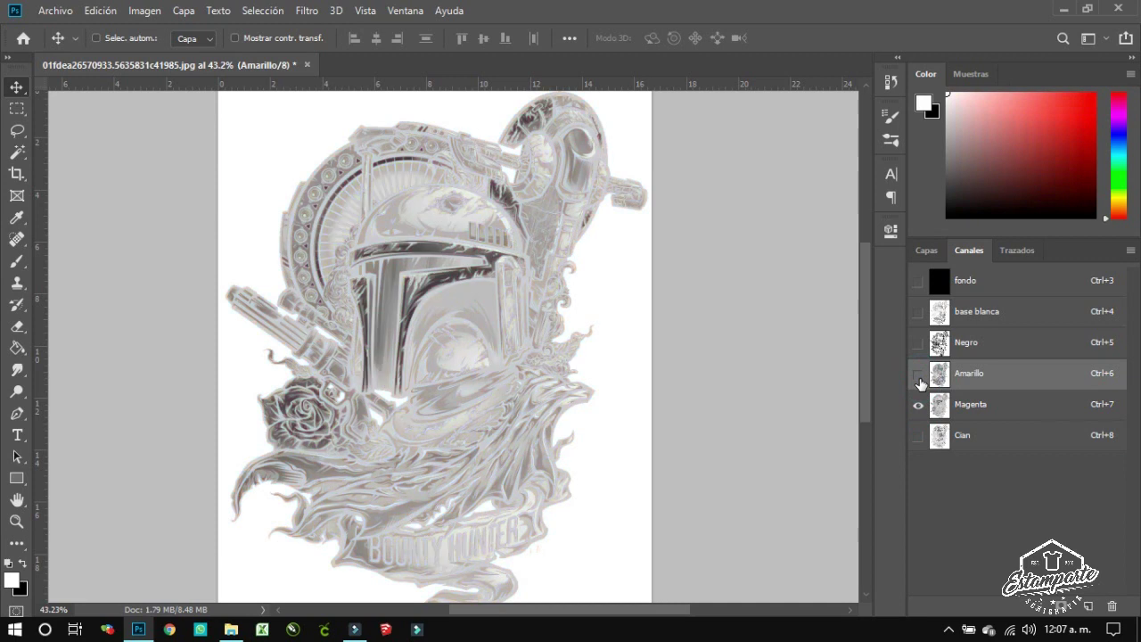
- Select the Cian channel alone, briefly checking it over base blanca
click(919, 376)
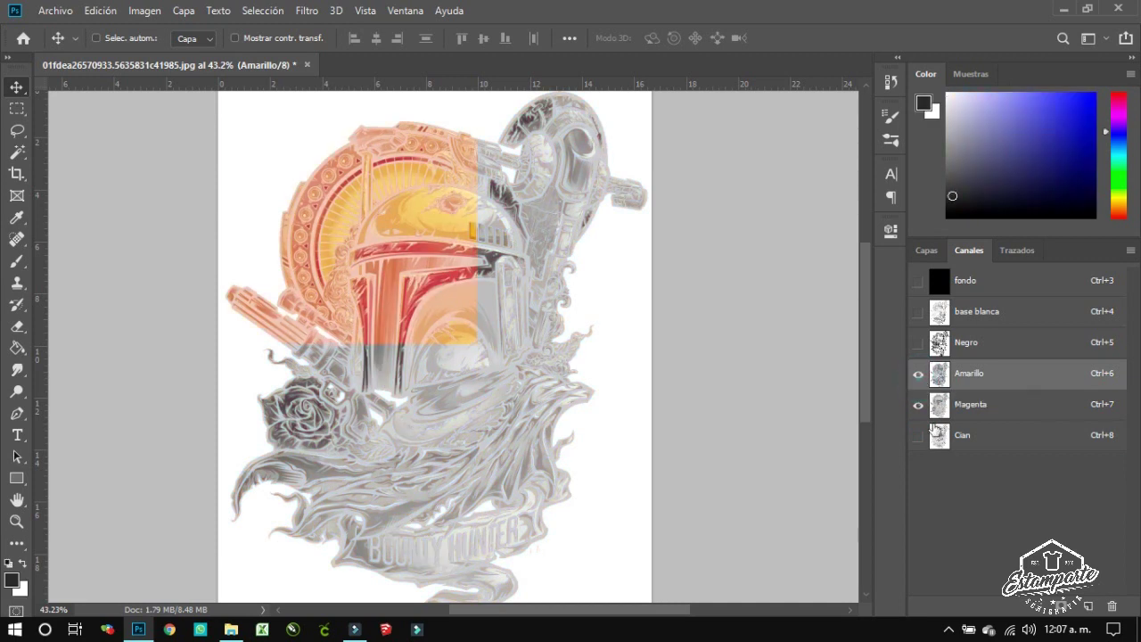
click(961, 437)
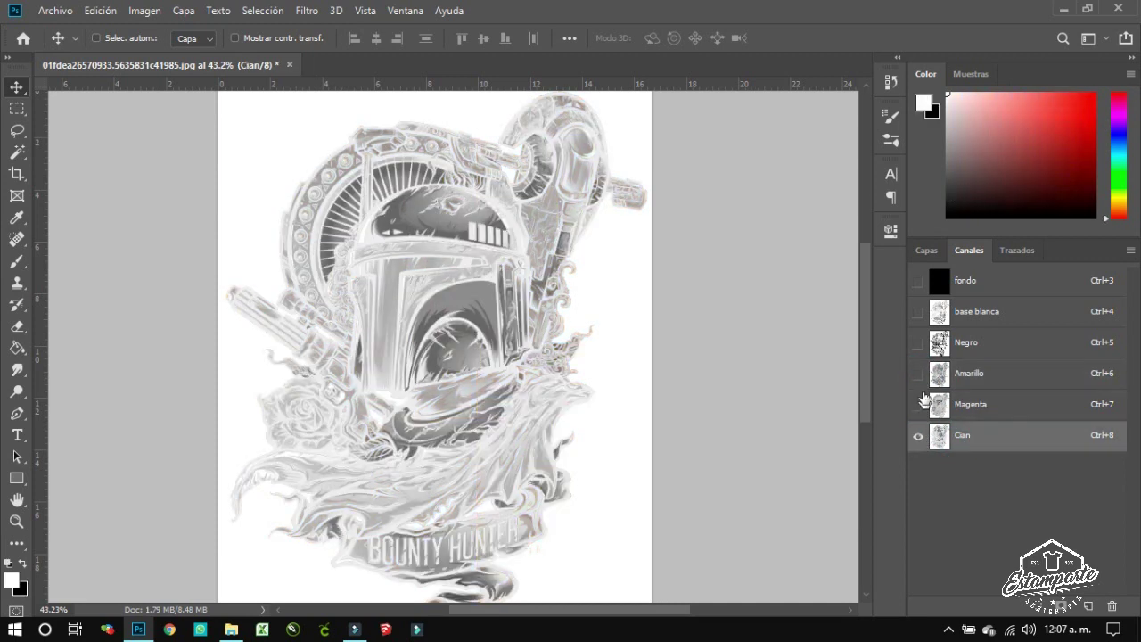
click(919, 311)
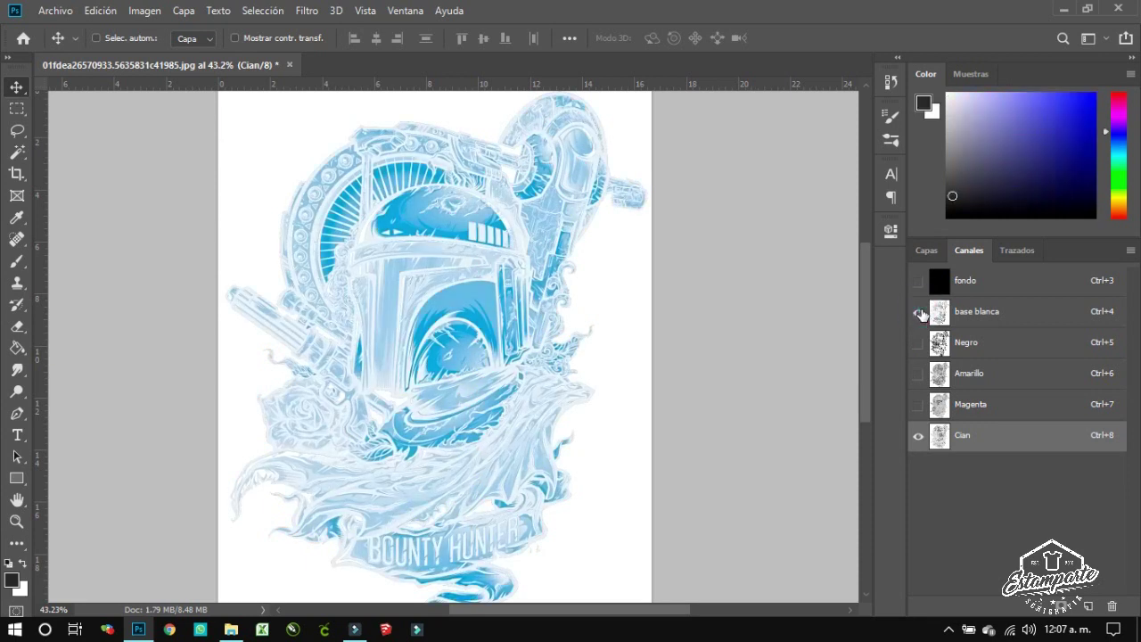
click(919, 311)
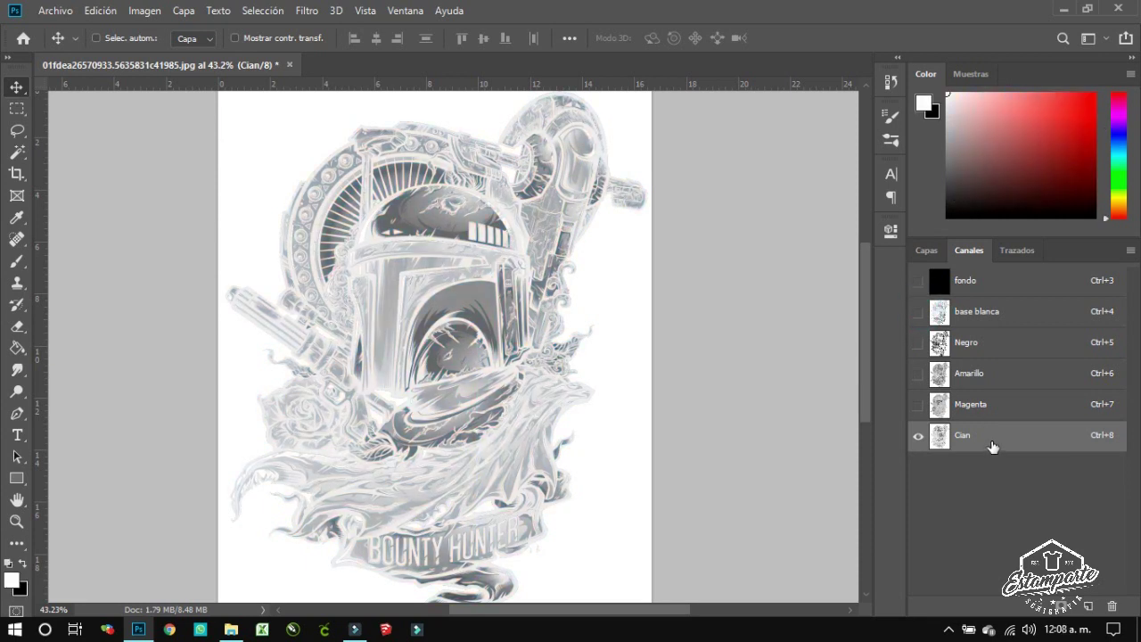
- Apply Levels to Cian with the black input level raised to 49
click(150, 15)
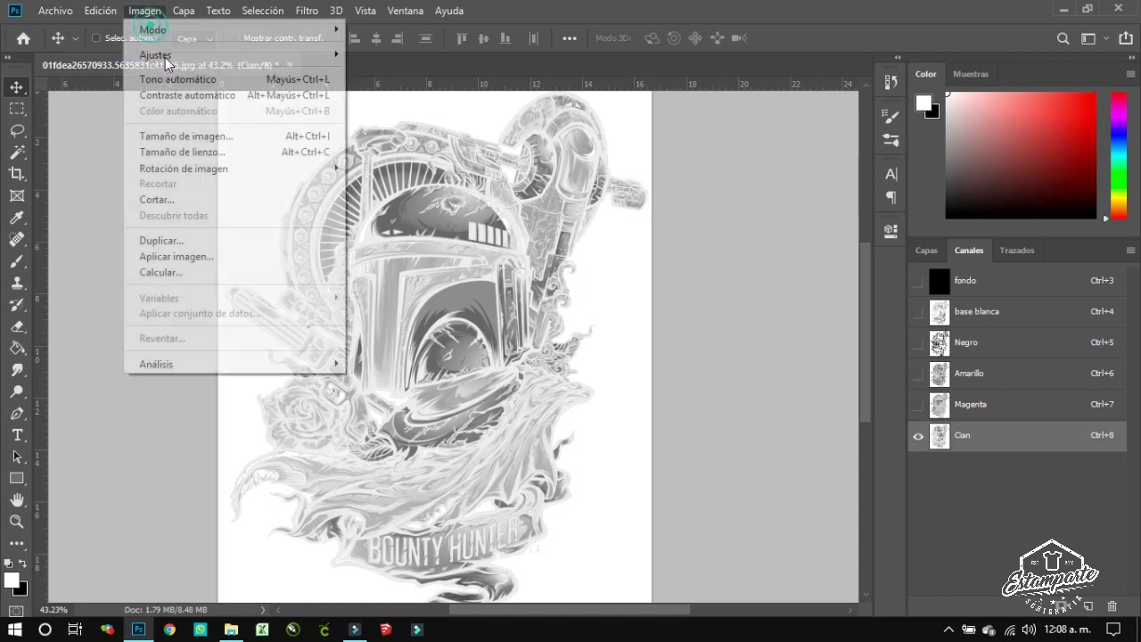
mouse_move(231, 54)
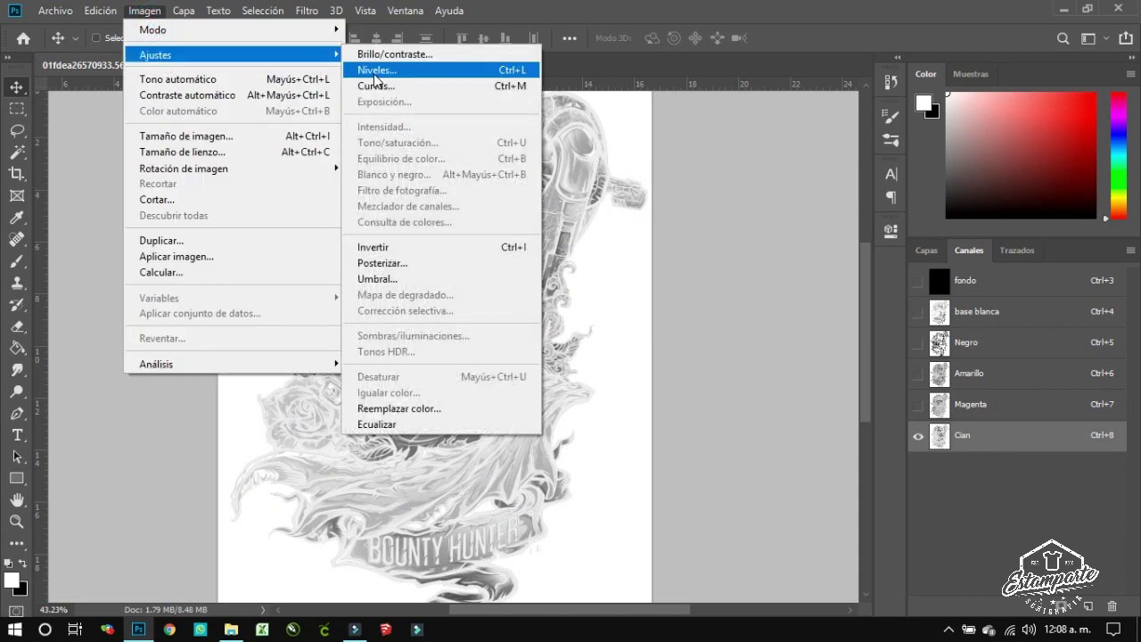
click(374, 73)
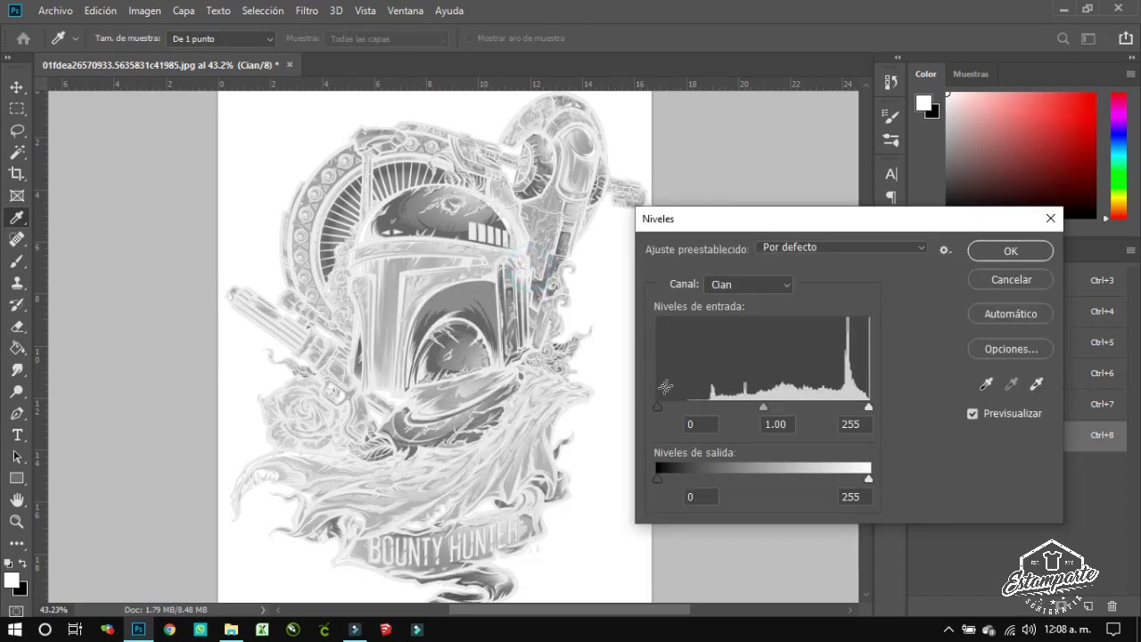
drag(657, 406, 698, 407)
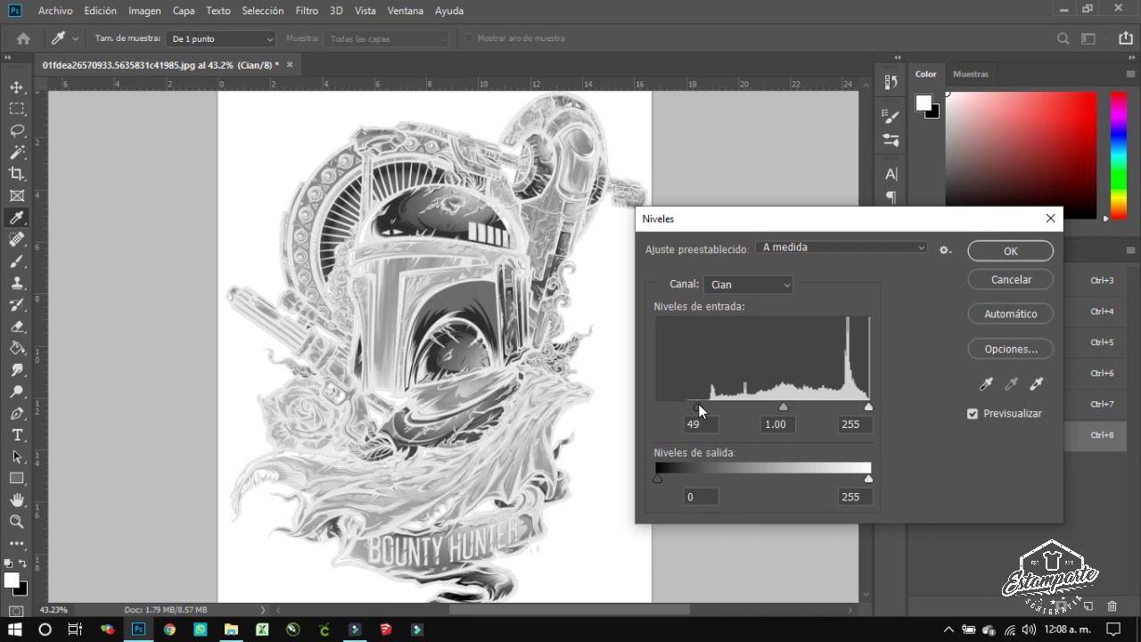
click(1010, 251)
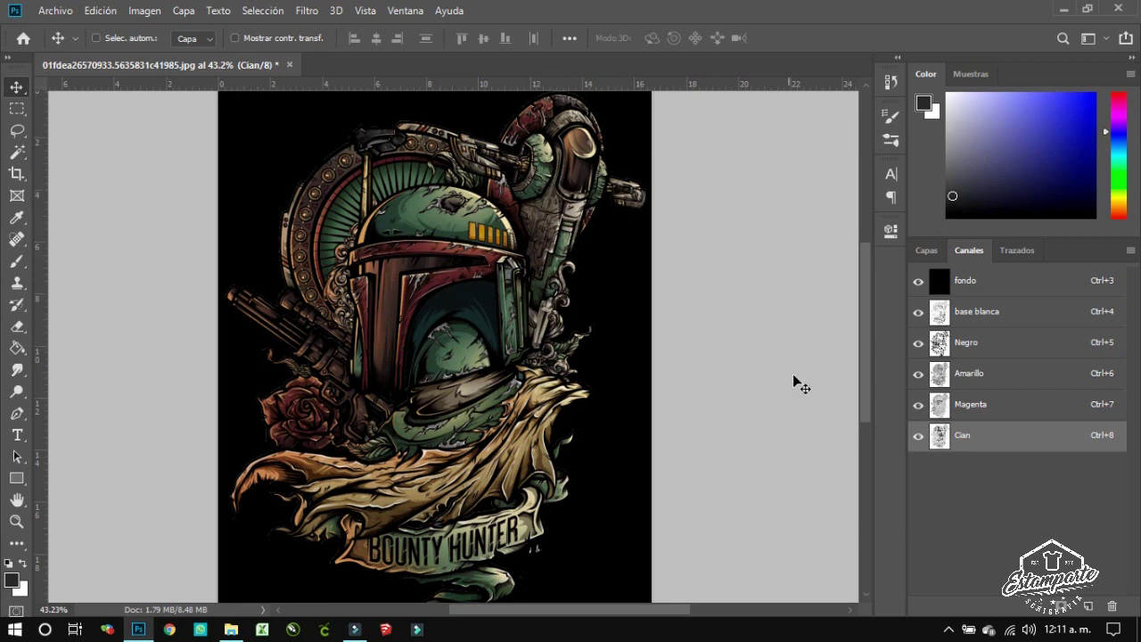
- Select the fondo channel, with all six channels visible over the black background
click(1008, 292)
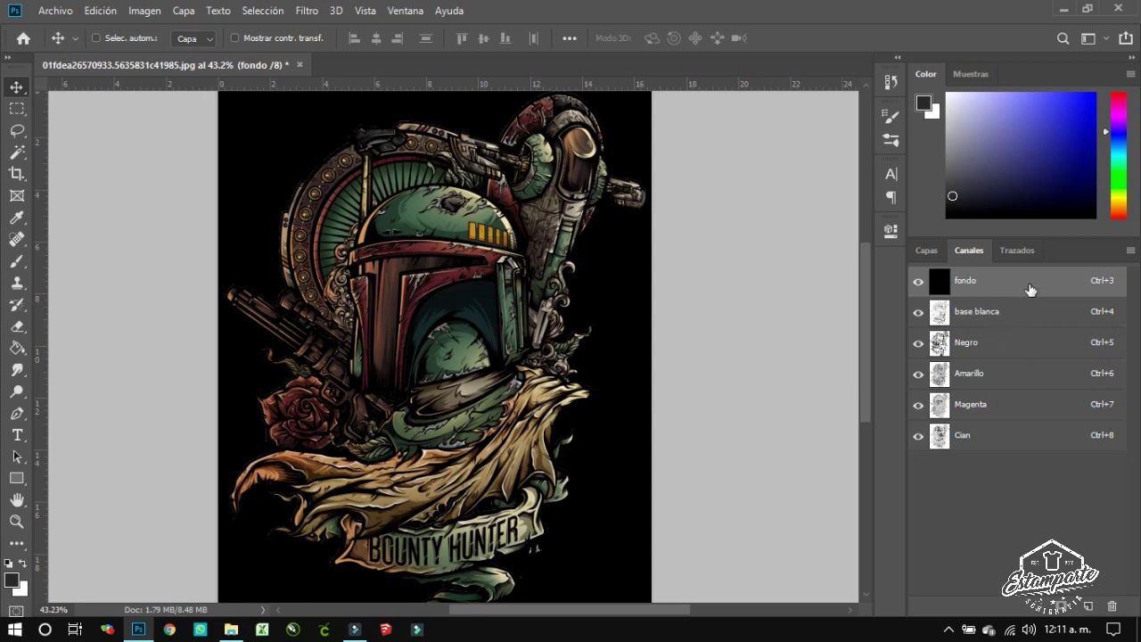
- Delete the fondo channel and split the remaining channels into separate documents
drag(1030, 288, 1113, 610)
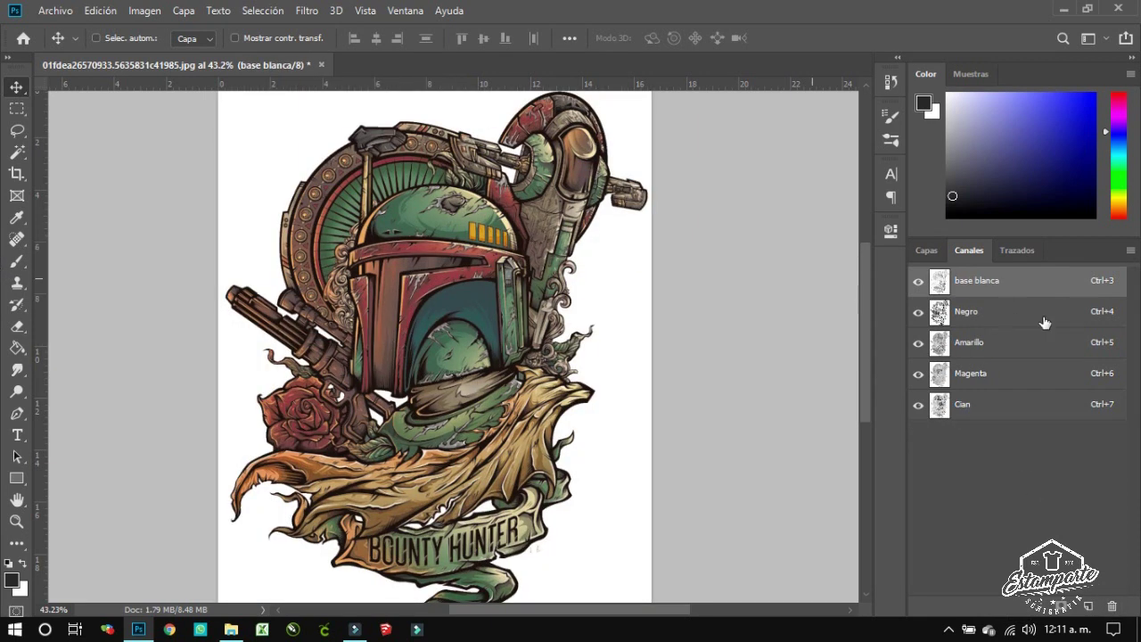
click(1129, 251)
click(1082, 384)
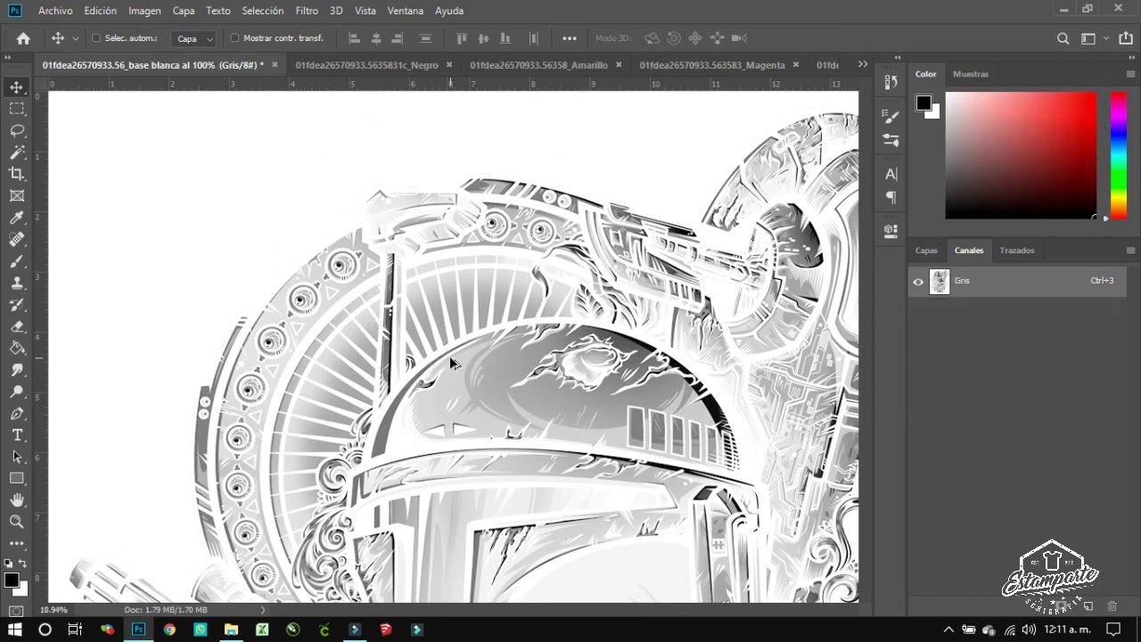
- Review the Magenta, Amarillo, Negro and base blanca plate documents and their layers
scroll(449, 355, up, 1)
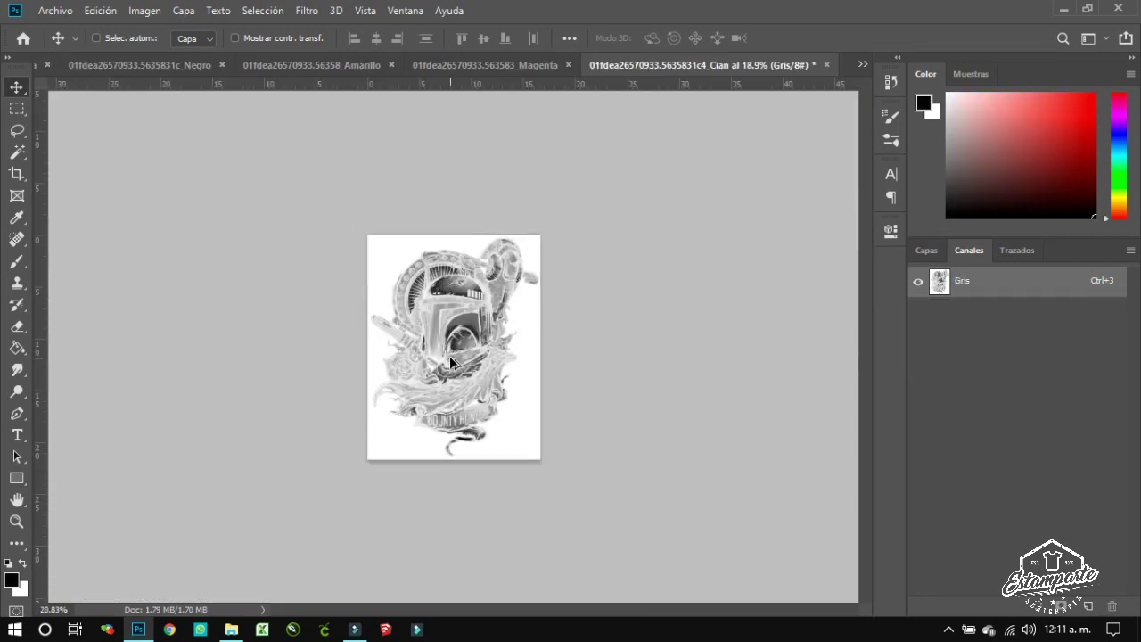
scroll(449, 356, up, 1)
scroll(449, 356, up, 1)
click(494, 68)
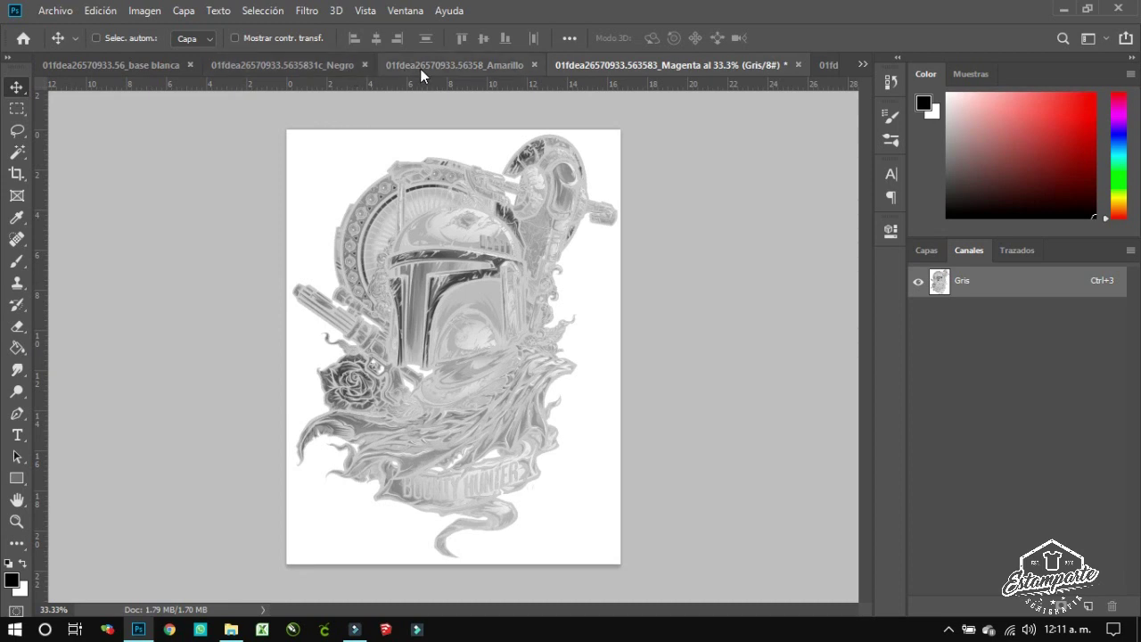
click(420, 68)
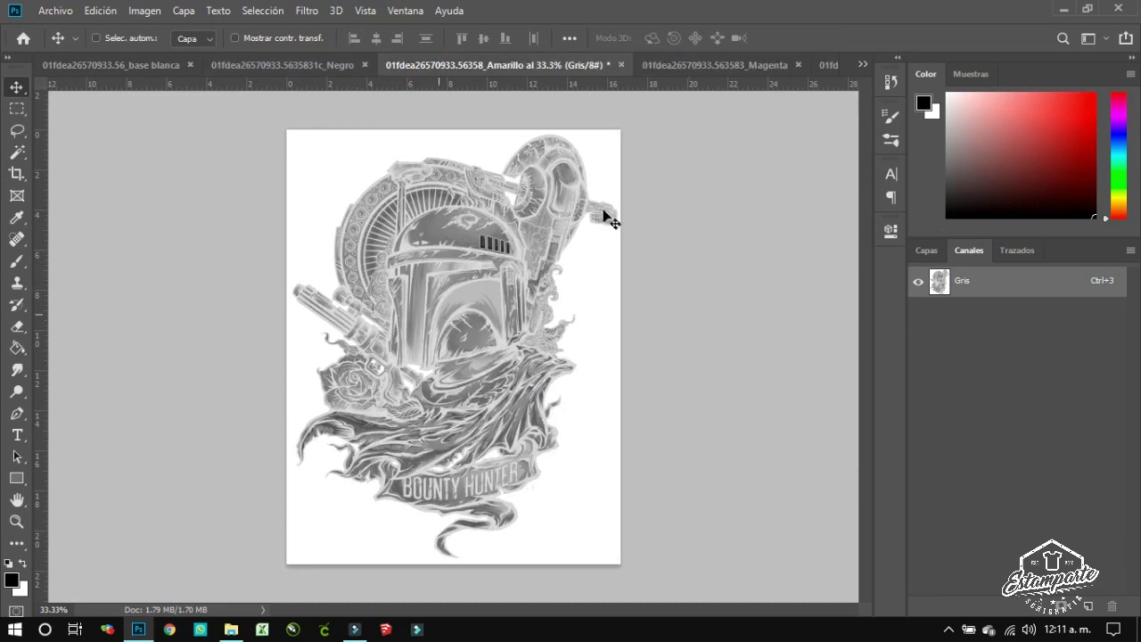
click(285, 75)
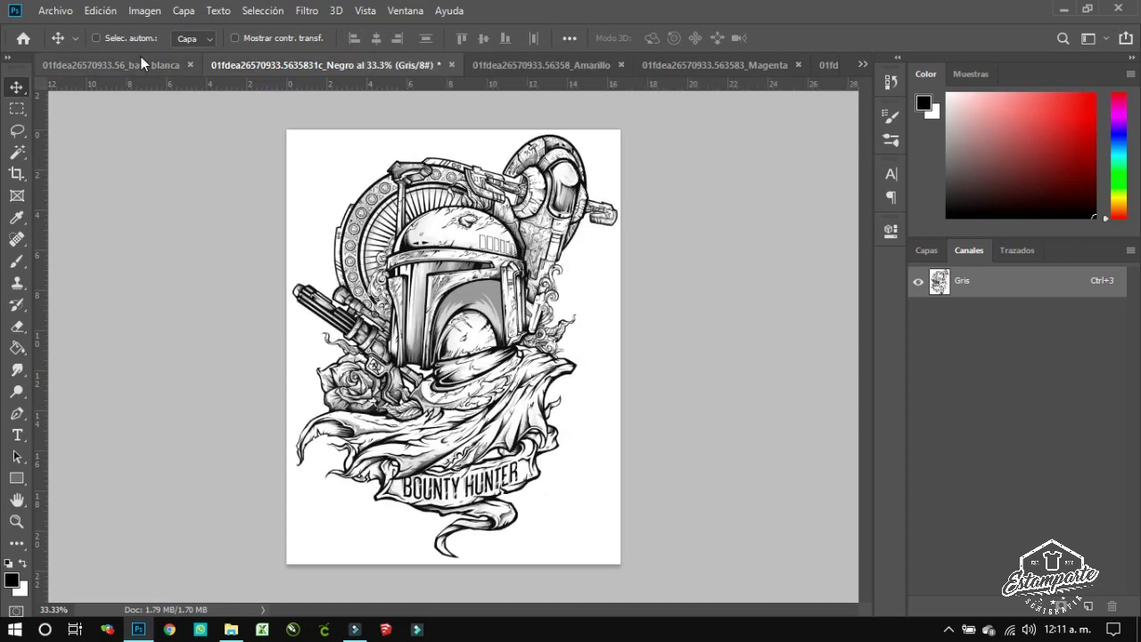
click(139, 64)
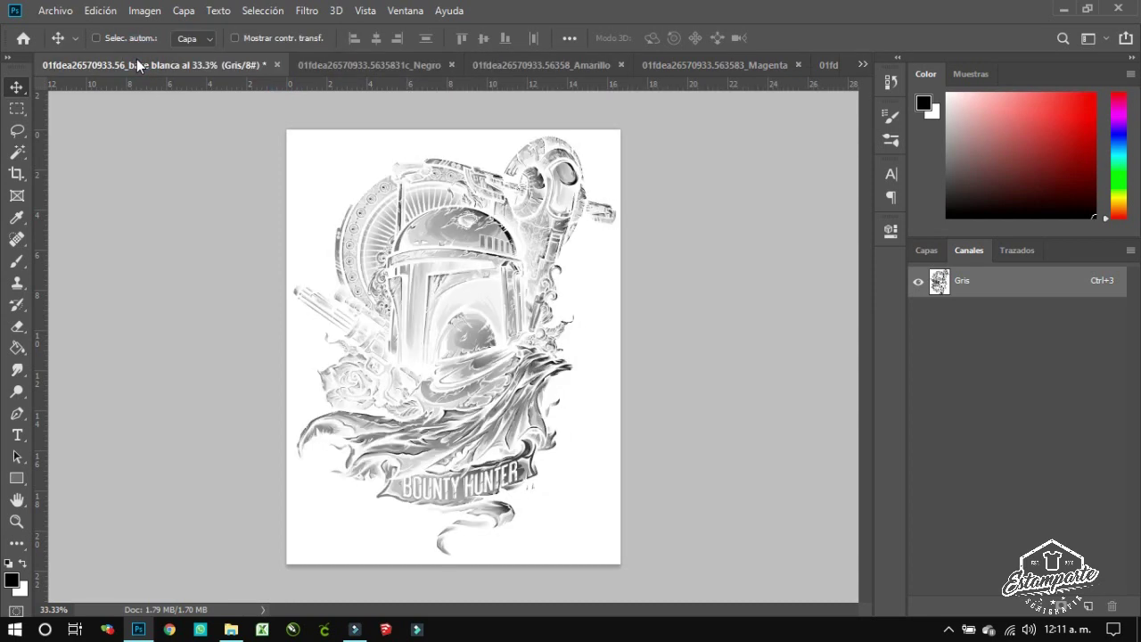
click(929, 250)
scroll(369, 208, up, 3)
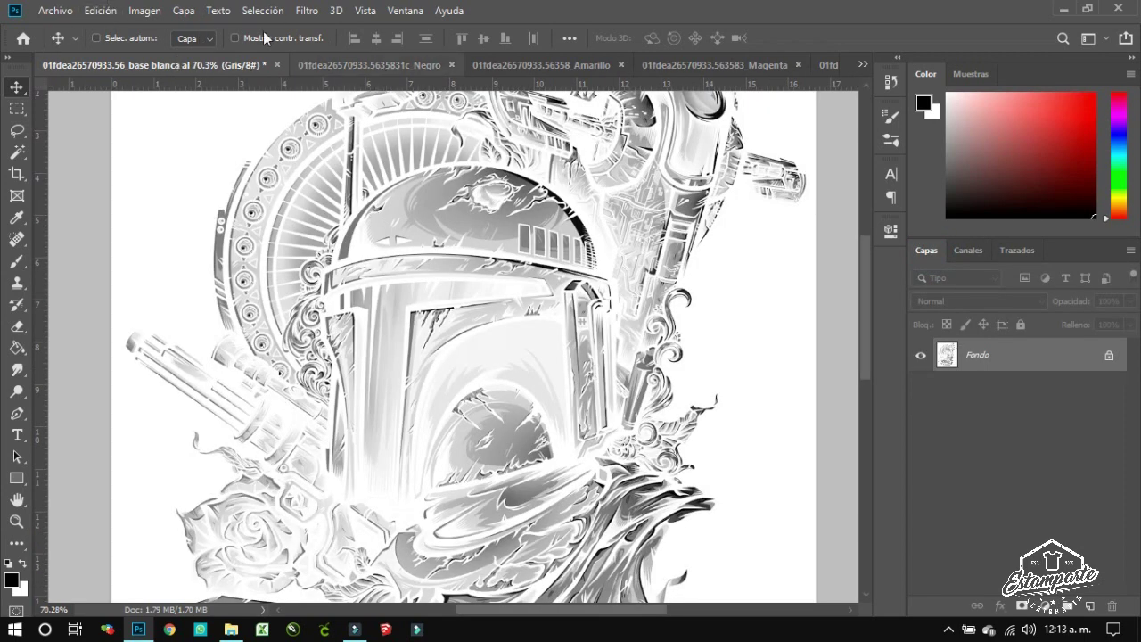
- Convert base blanca to a 600 ppi bitmap with a 50-line, 22° round halftone
click(130, 10)
mouse_move(153, 30)
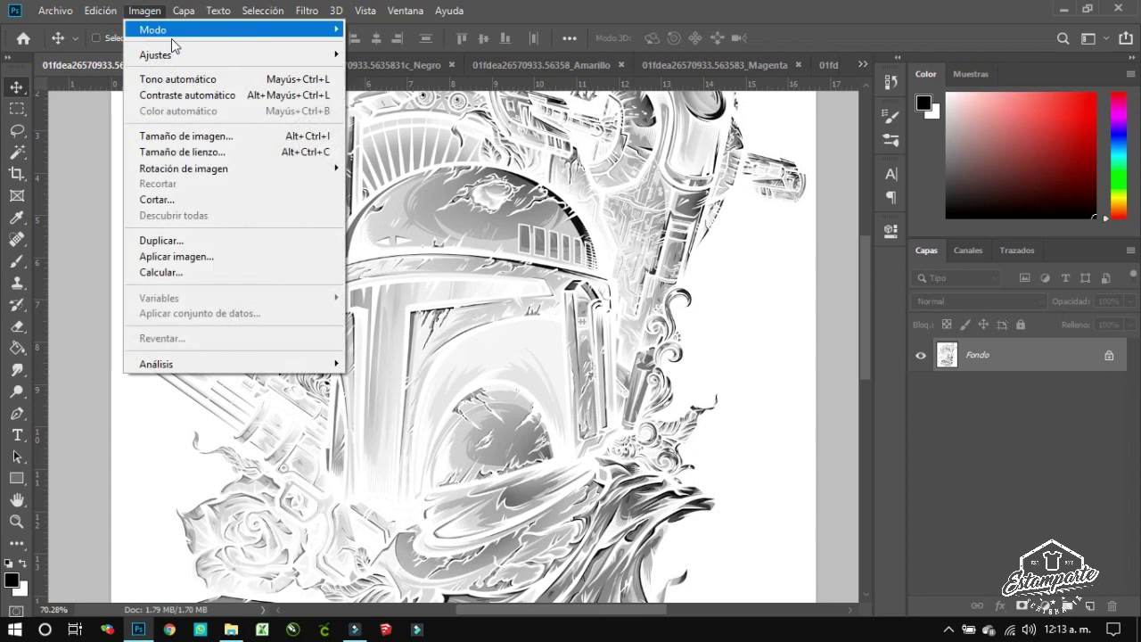
click(366, 30)
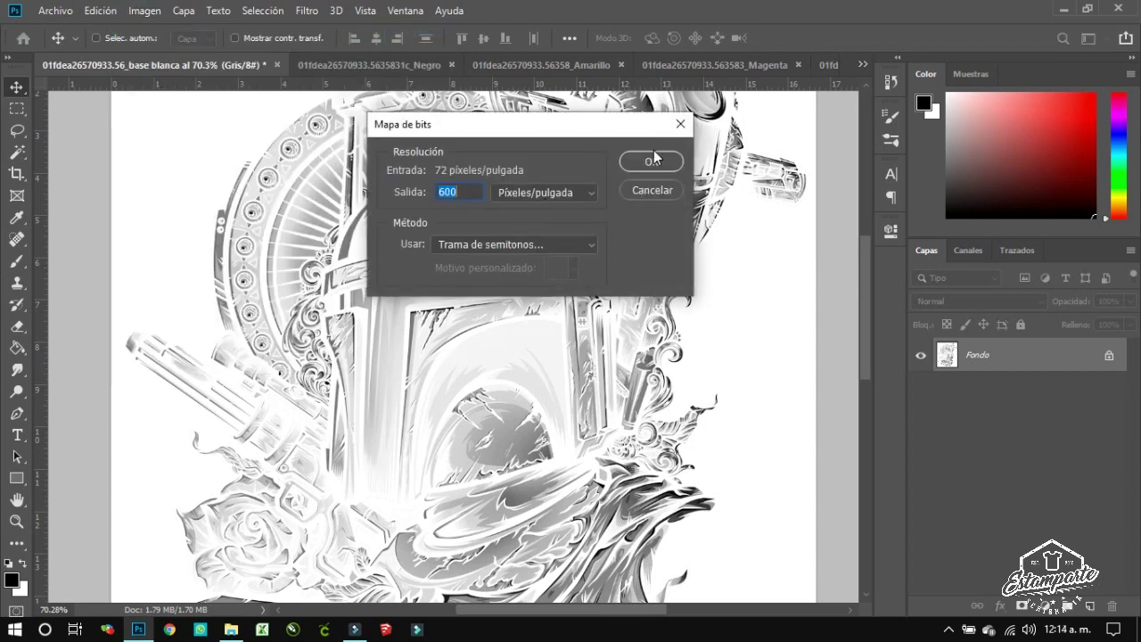
click(650, 161)
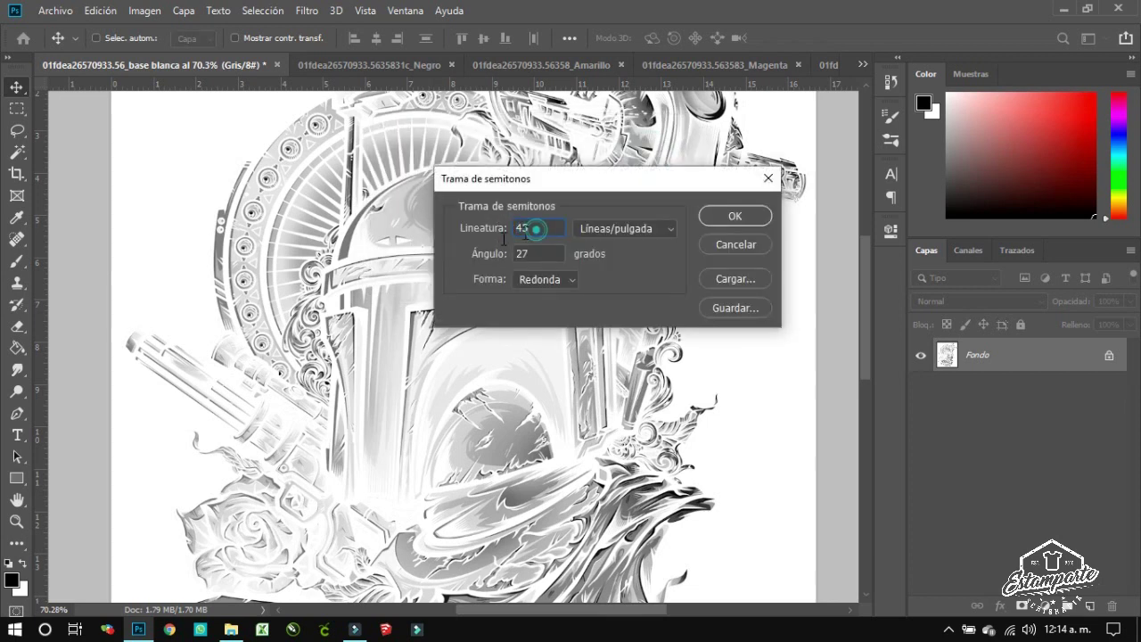
text(50)
key(BackSpace)
text(2)
click(724, 219)
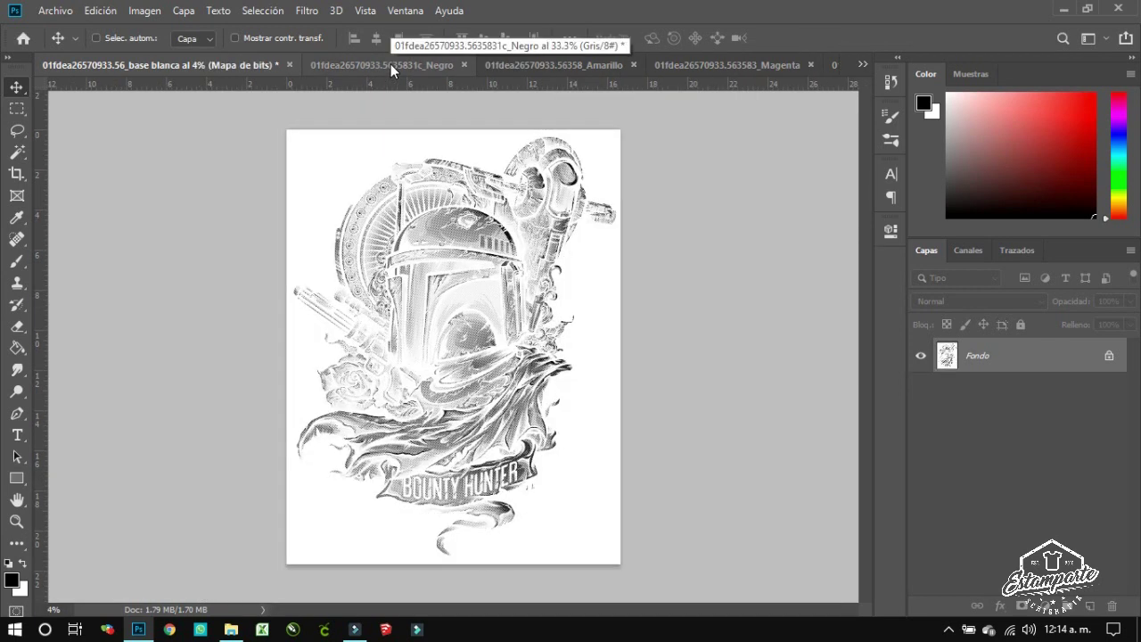
click(390, 64)
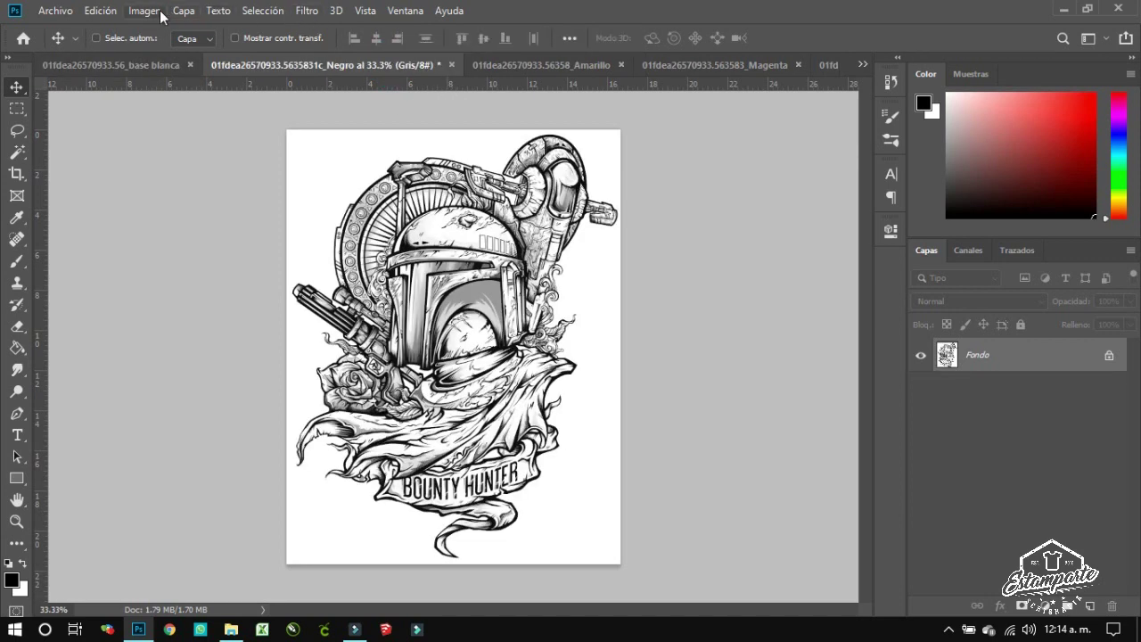
- Convert the Negro plate to a 600 ppi halftone bitmap at a 45° angle
click(162, 12)
click(397, 32)
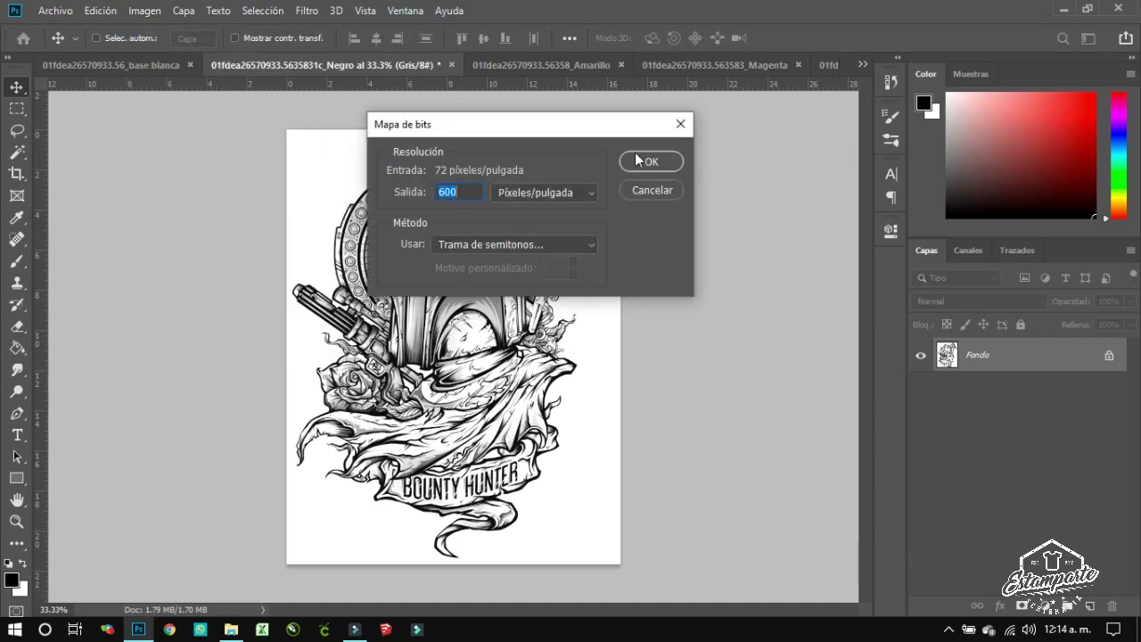
click(638, 161)
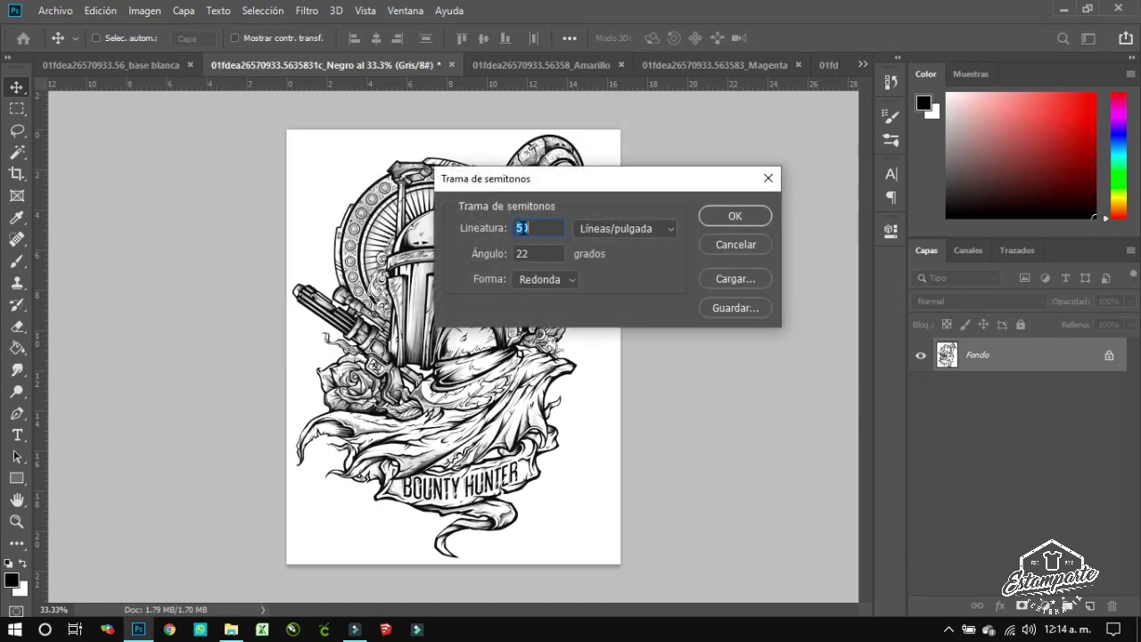
double_click(542, 258)
text(45)
click(737, 216)
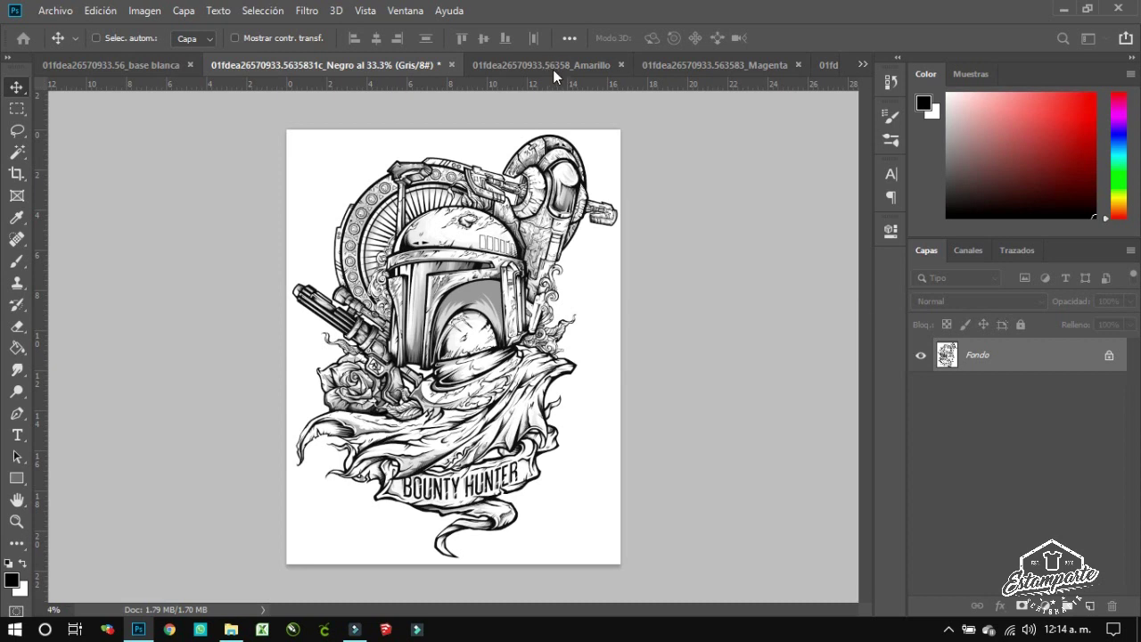
- Convert the Amarillo plate to a 600 ppi, 50-line halftone bitmap at 0°
click(556, 64)
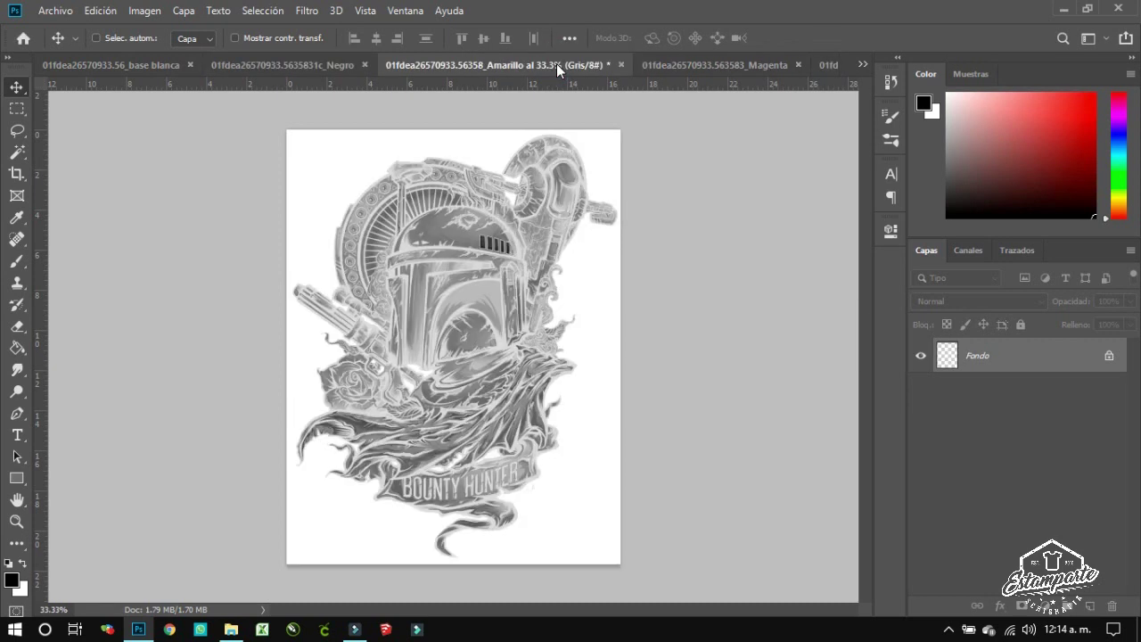
click(146, 10)
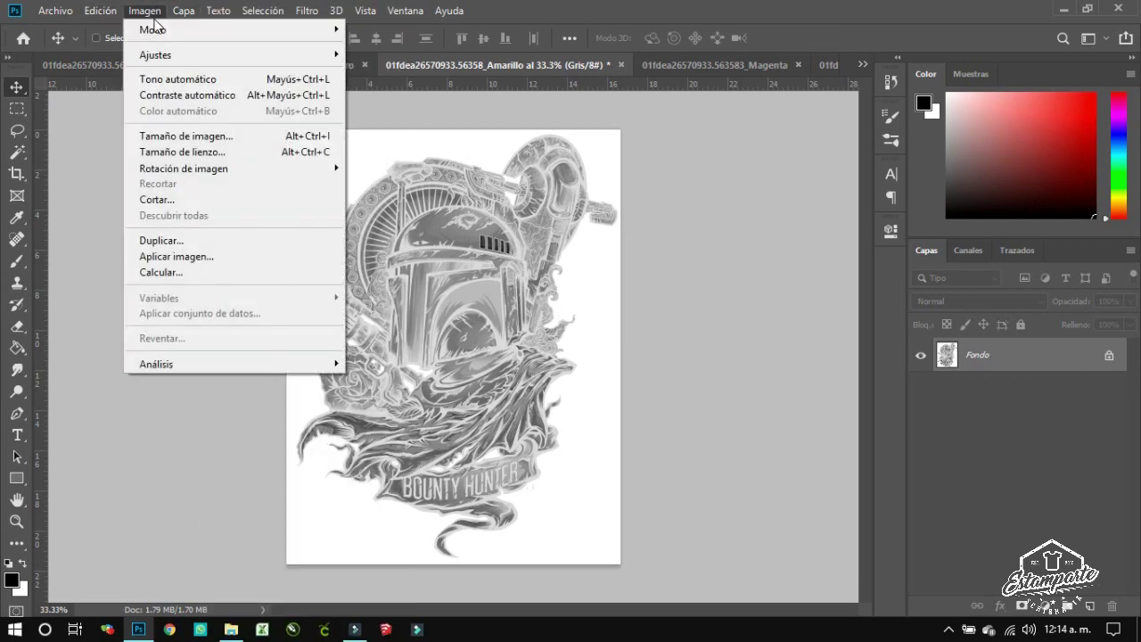
mouse_move(153, 29)
click(365, 29)
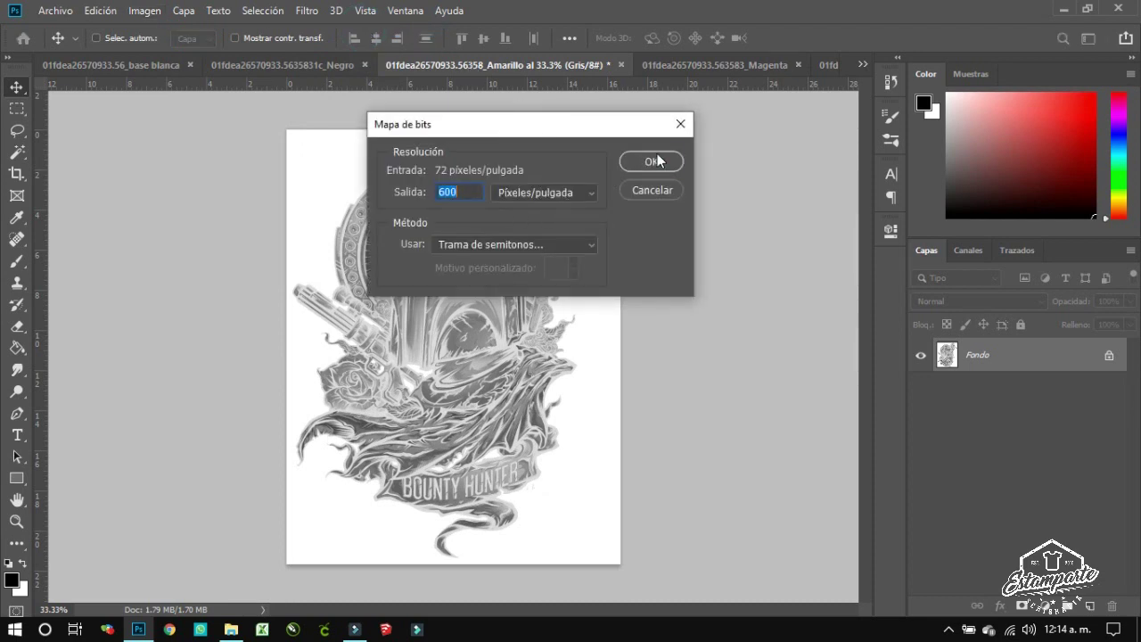
click(657, 158)
double_click(527, 256)
text(0)
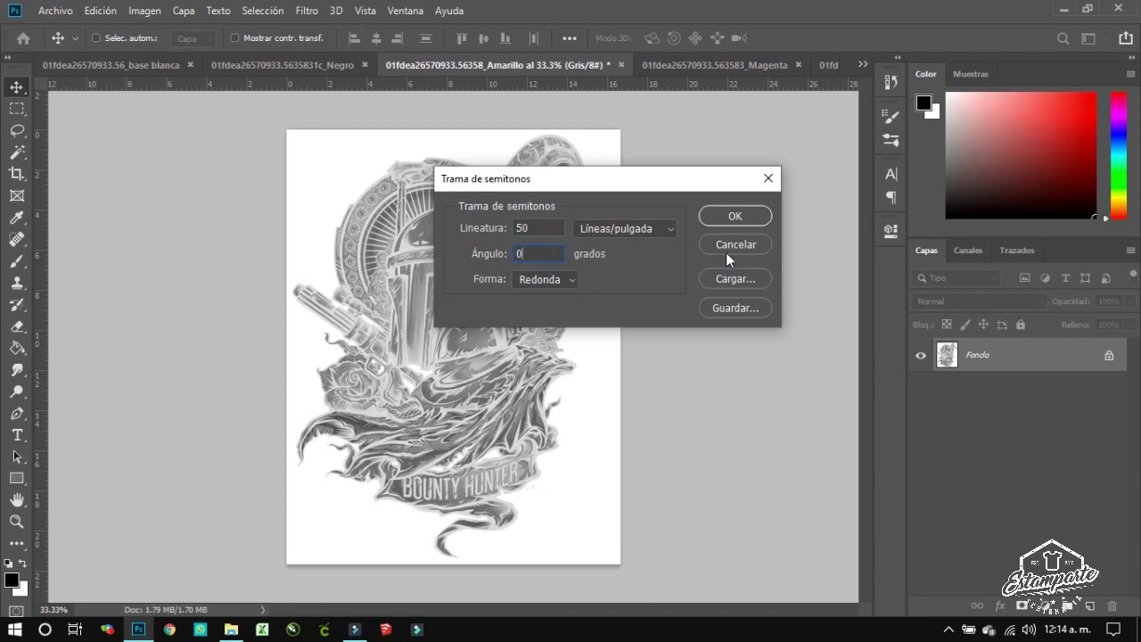
click(745, 224)
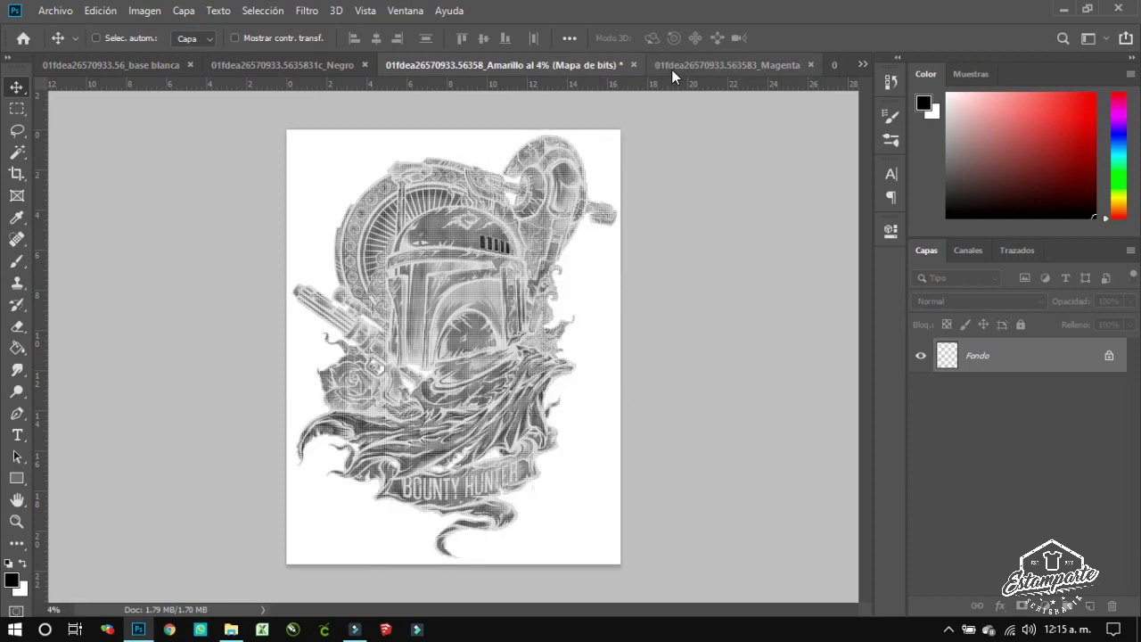
click(672, 70)
- Convert the Magenta plate to a 600 ppi halftone bitmap at a 75° angle
click(152, 13)
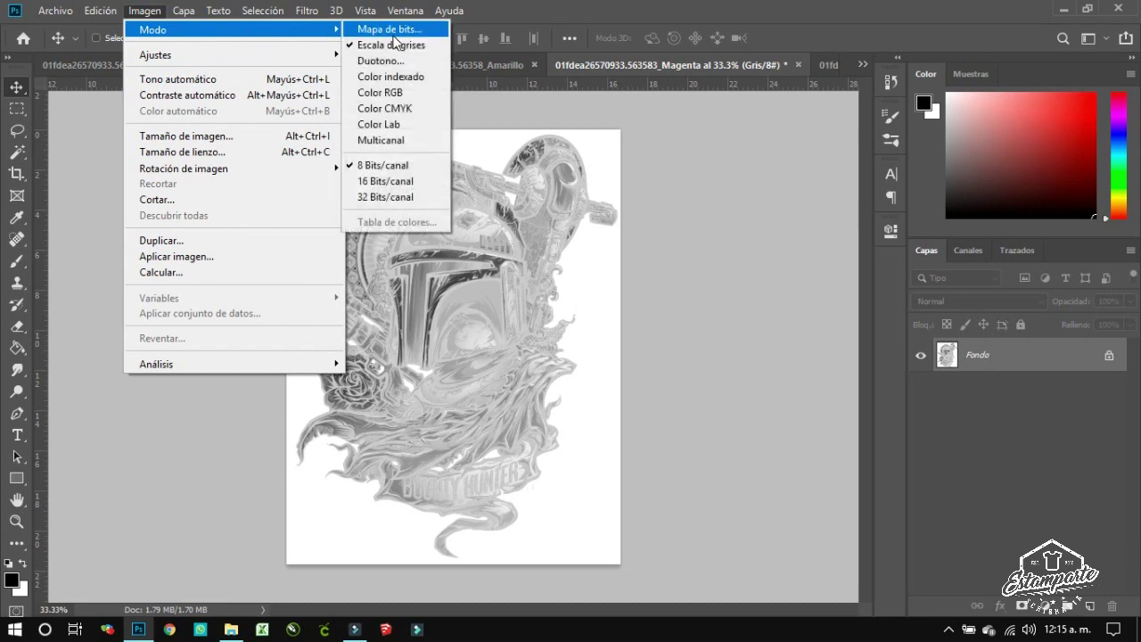
mouse_move(152, 30)
click(392, 30)
click(673, 167)
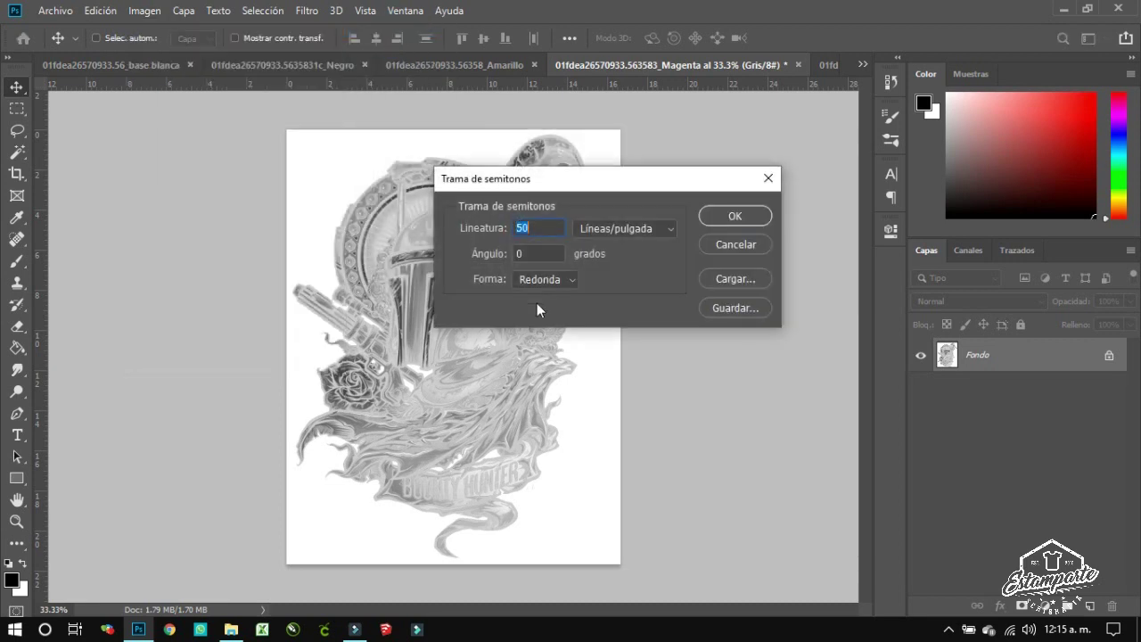
click(519, 254)
text(75)
click(715, 216)
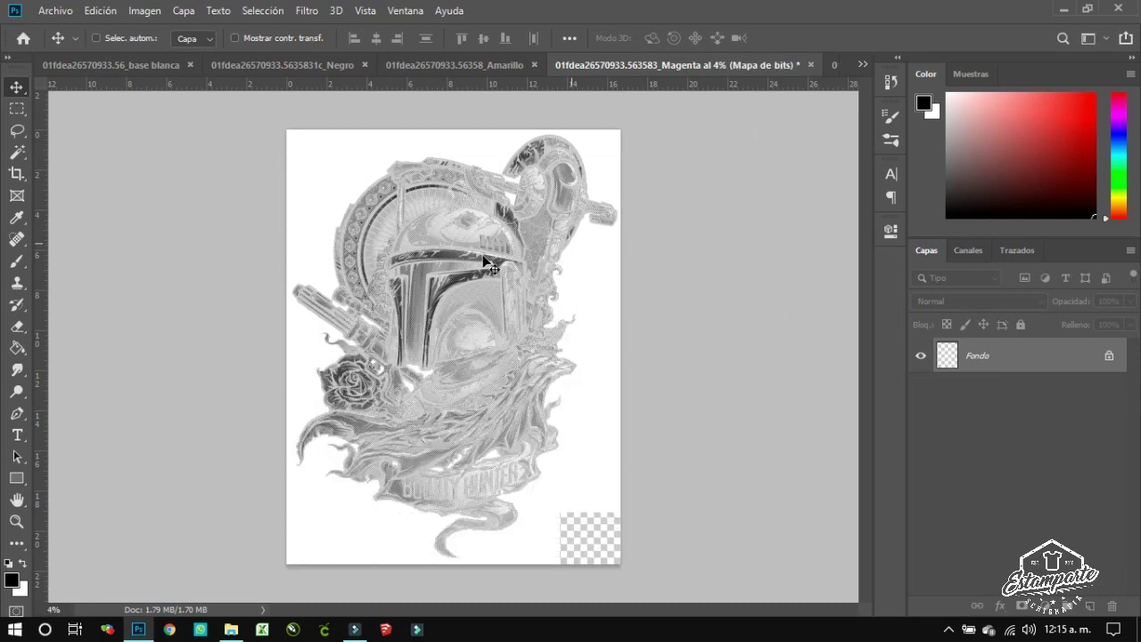
- Convert the Cian plate to a 600 ppi halftone bitmap at a 15° angle
click(832, 69)
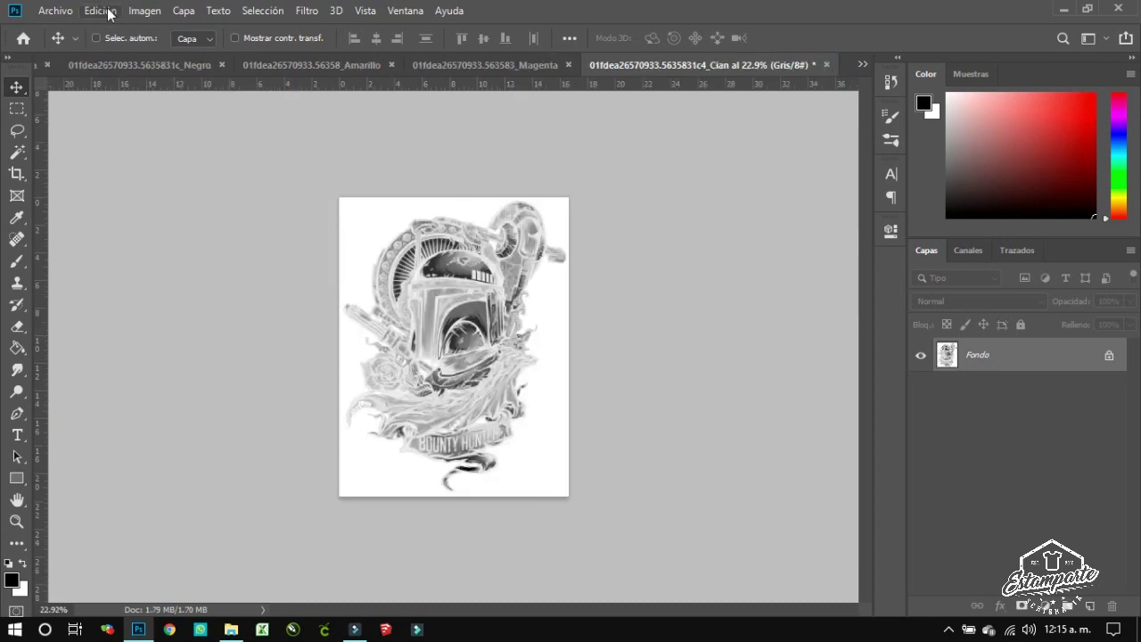
click(153, 10)
mouse_move(153, 29)
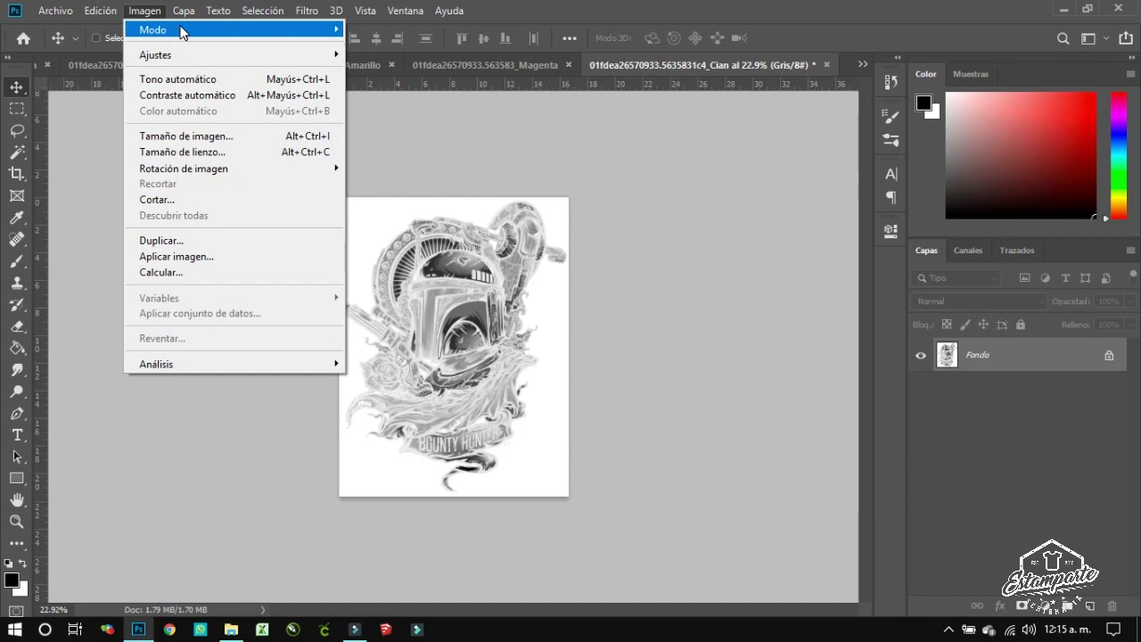
click(417, 30)
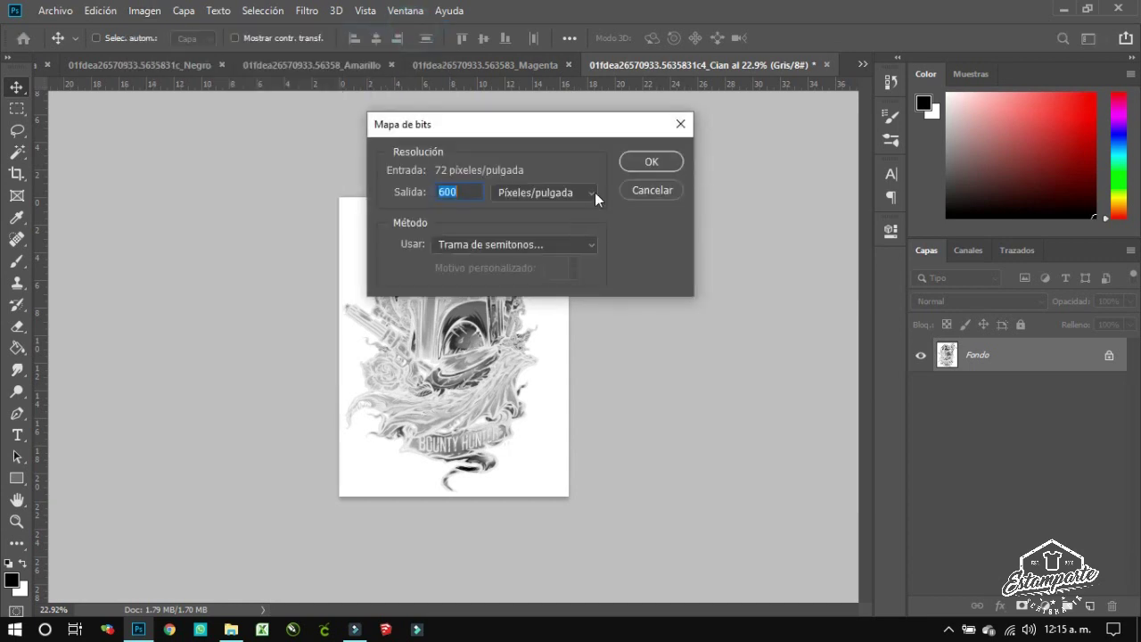
click(631, 164)
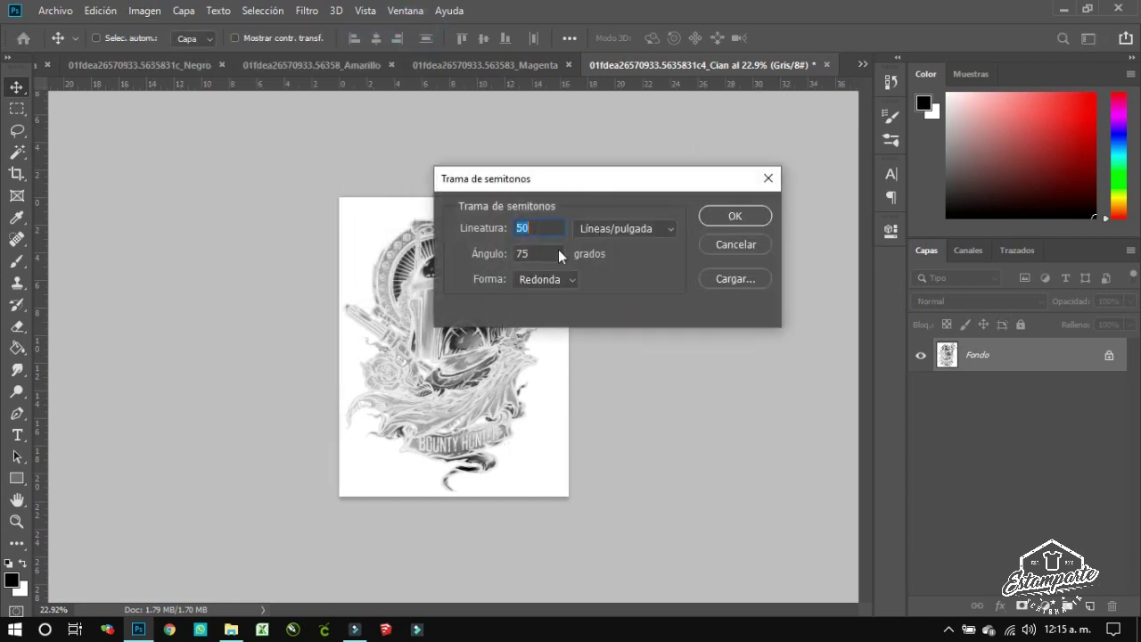
double_click(540, 257)
text(15)
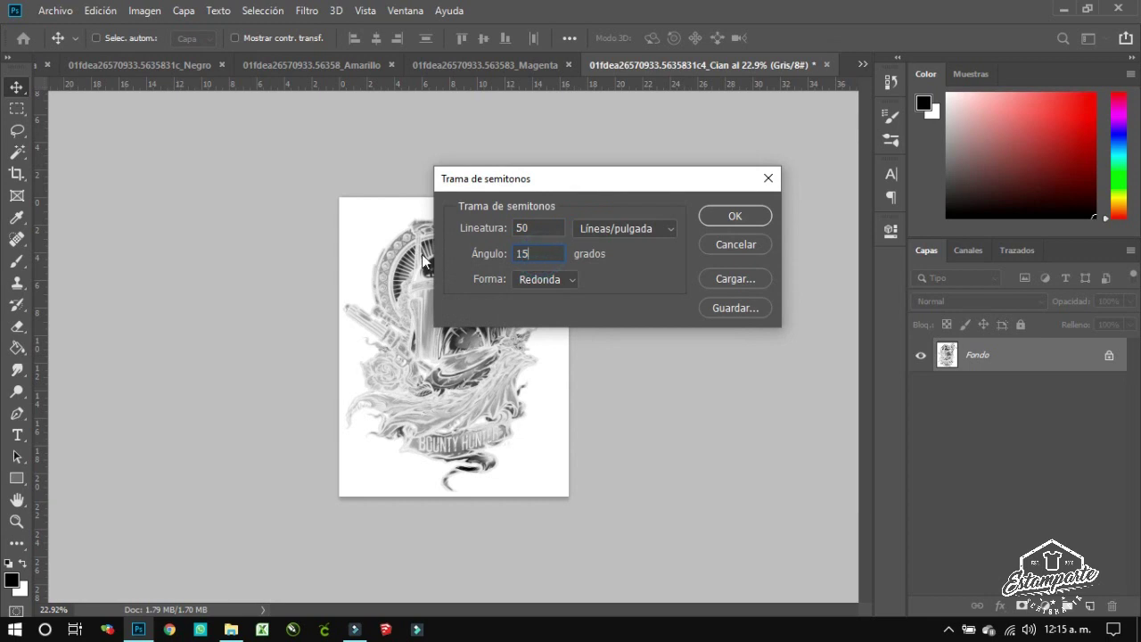
click(751, 219)
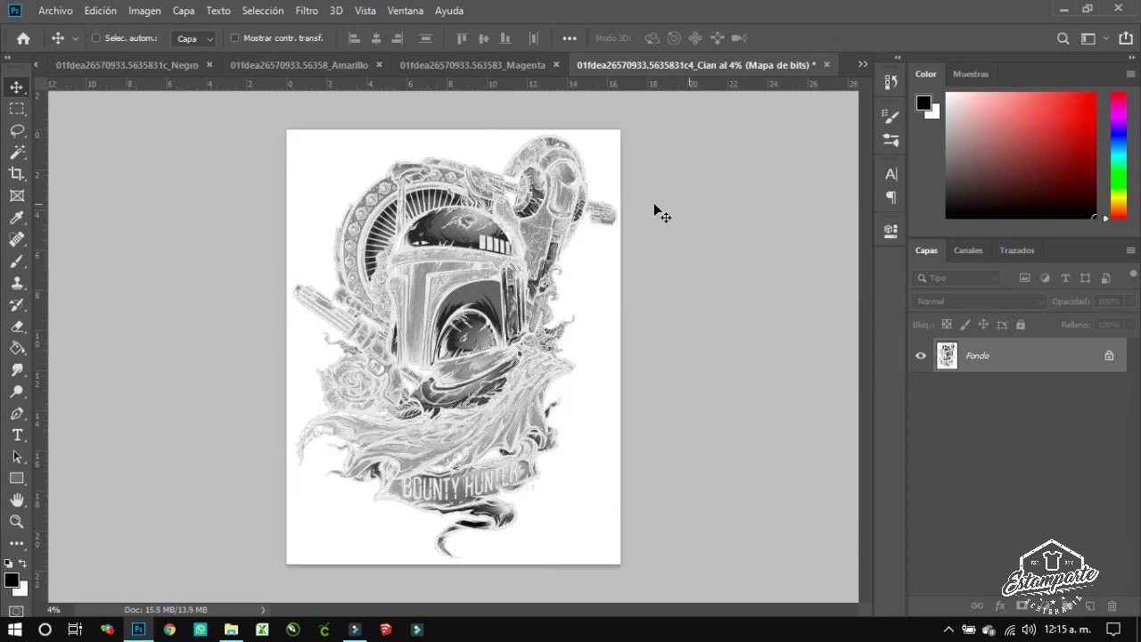
- Zoom in and compare the Magenta, Negro, base blanca and Amarillo halftone plates
scroll(489, 338, up, 1)
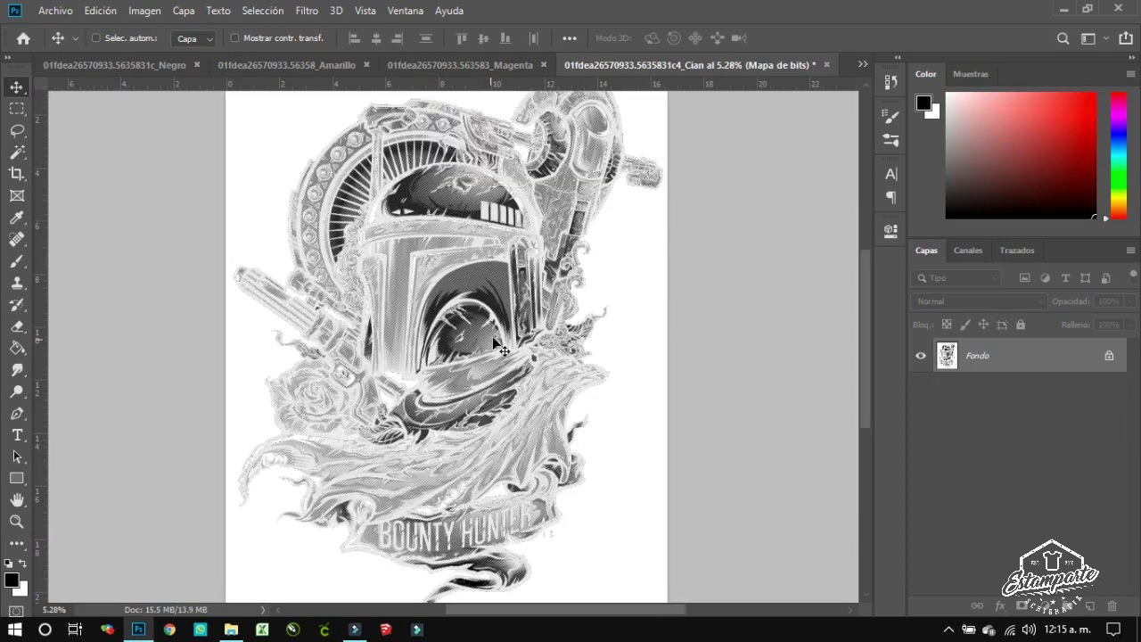
click(470, 65)
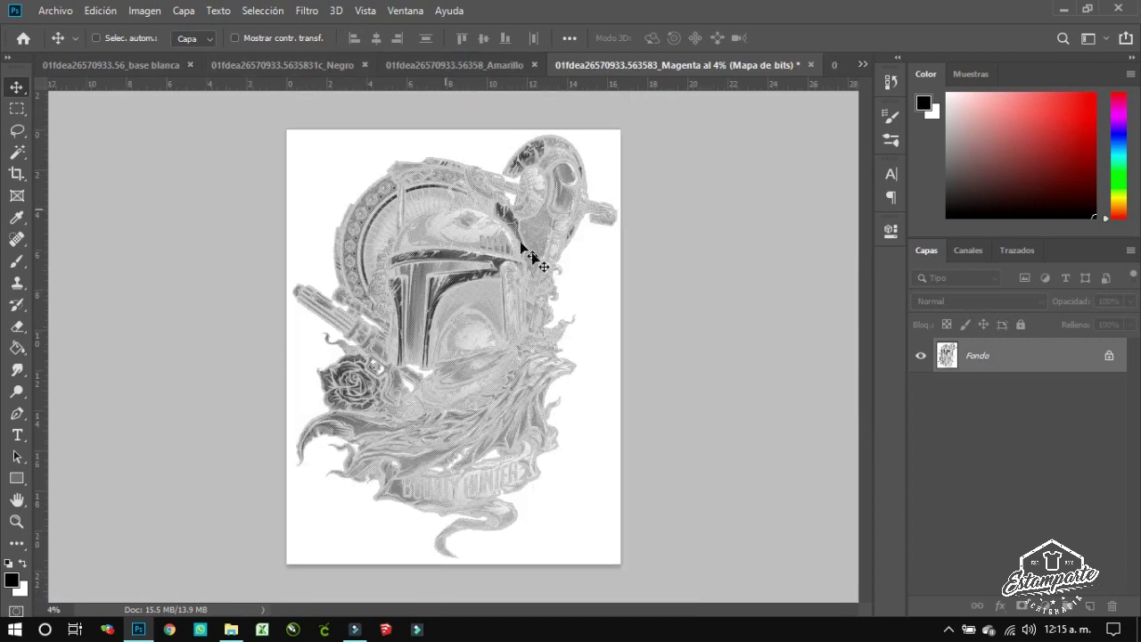
scroll(517, 255, up, 2)
scroll(484, 257, up, 1)
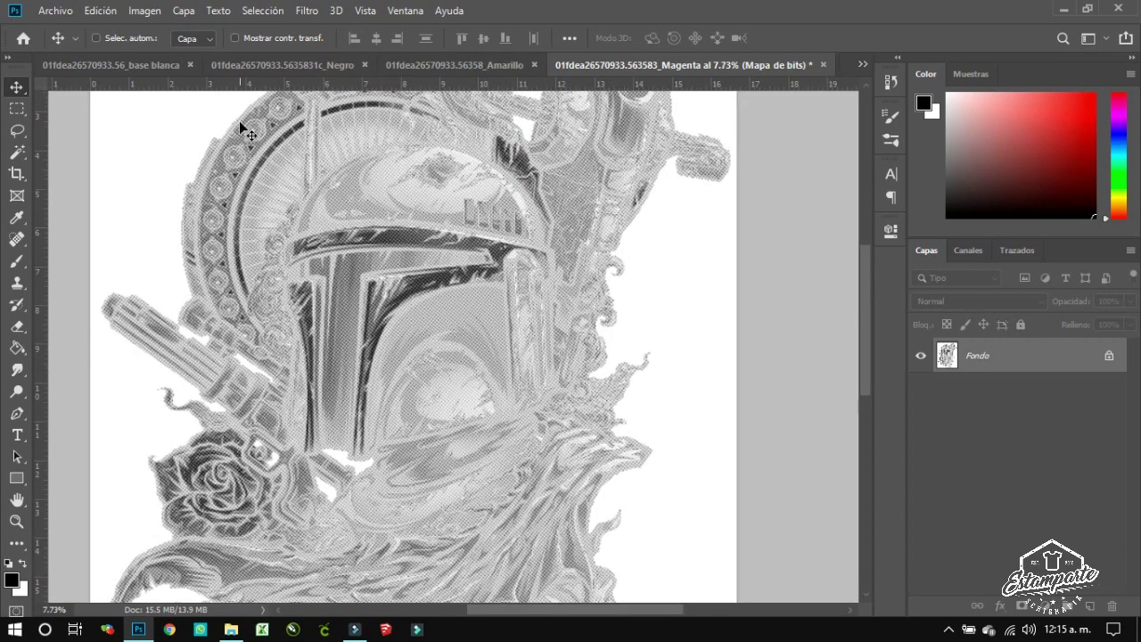
click(242, 67)
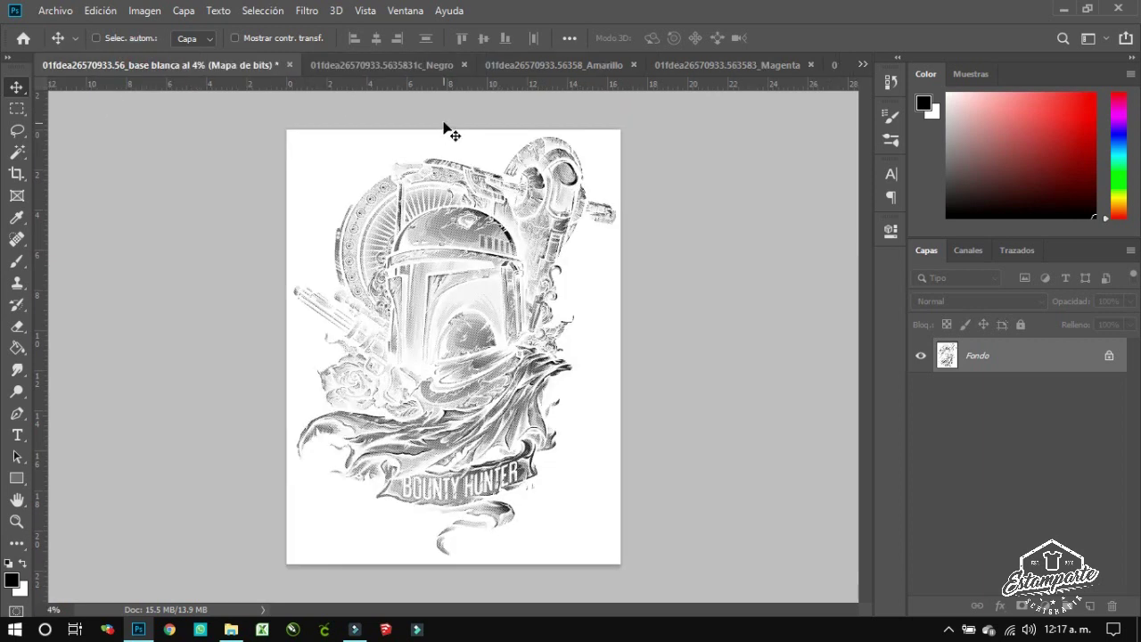
click(434, 71)
click(579, 64)
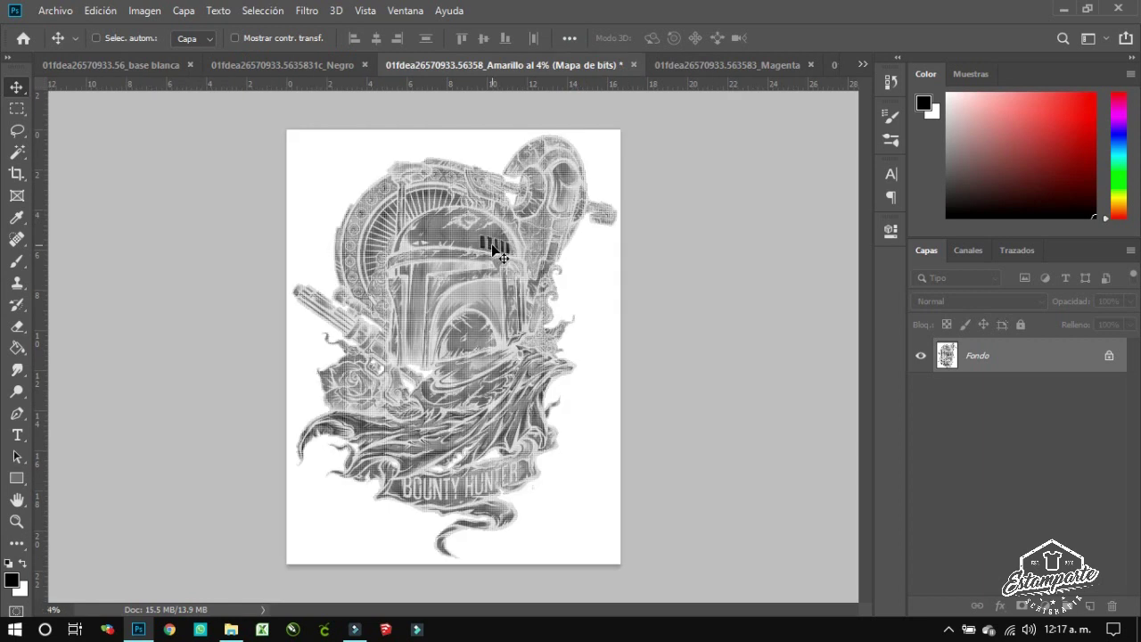